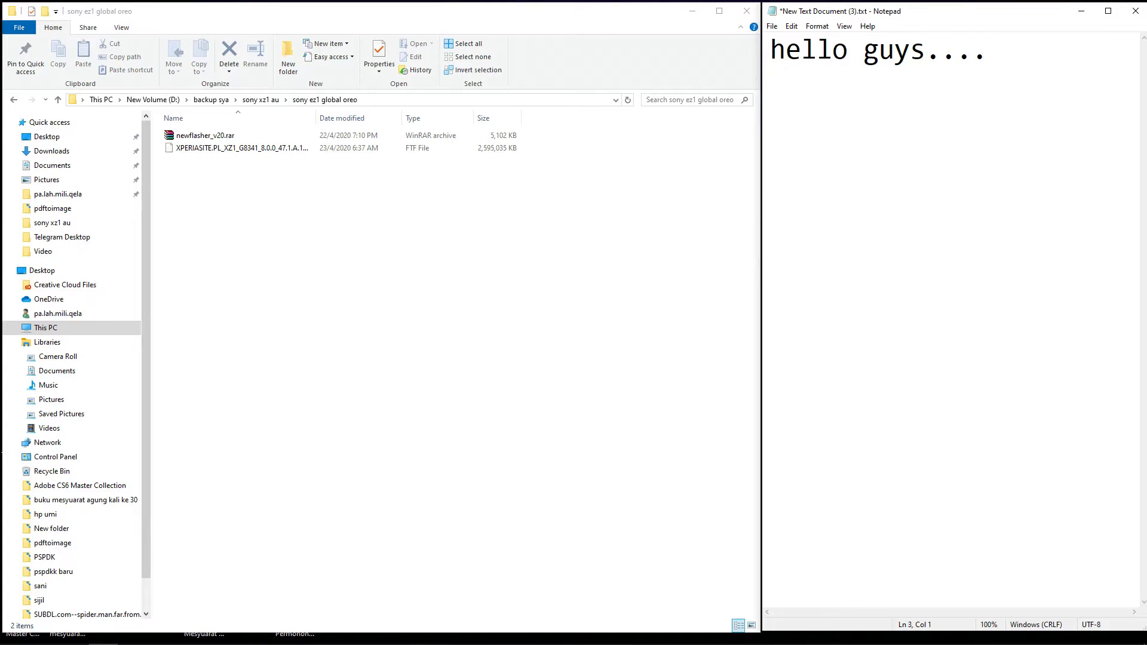
# Step: Write the introduction below the greeting on two lines: "kali ini saya mahu bahaskan" and "tentang cara2 flash sony xz1"
pyautogui.write('kali ini ')
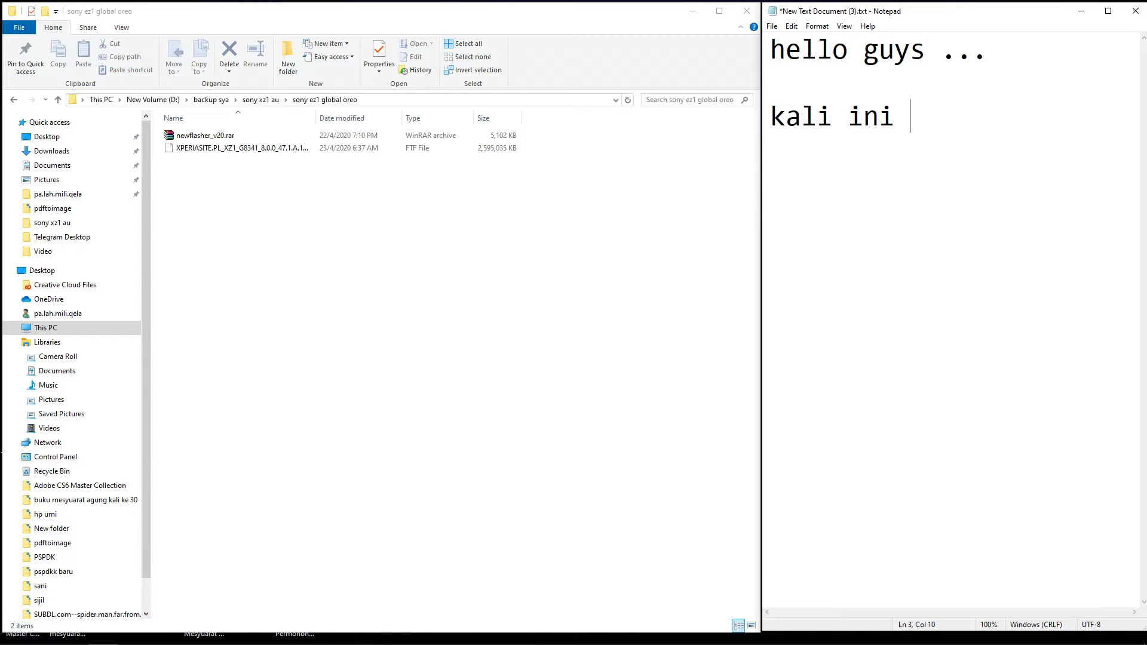
pyautogui.write('saya mahu ')
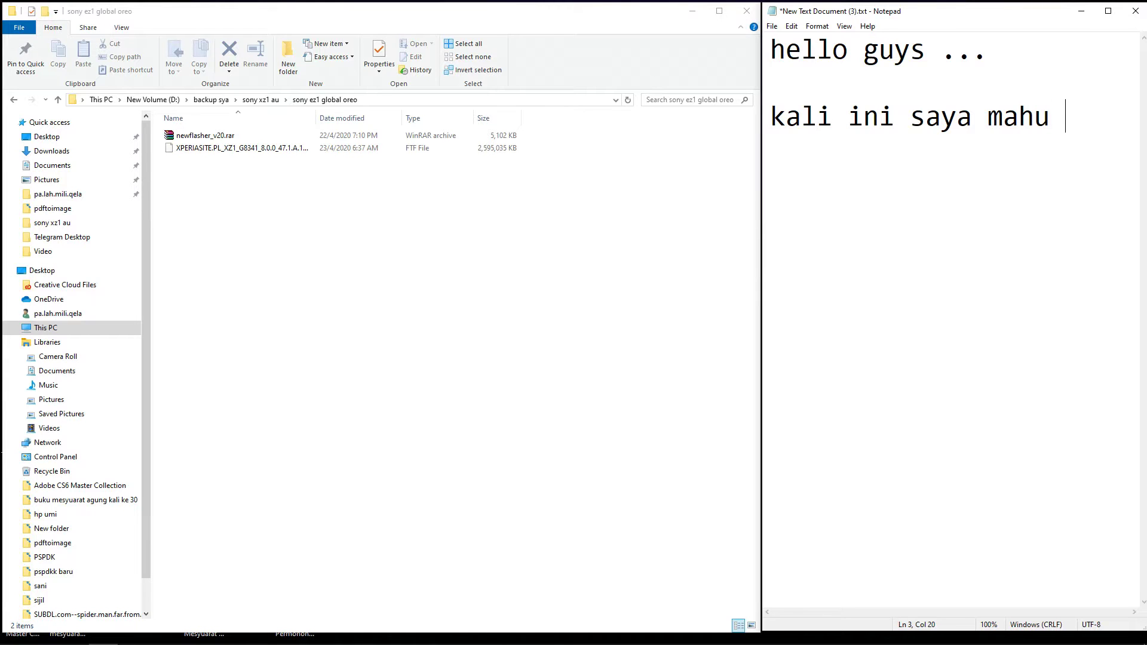
pyautogui.write('bahaskan')
pyautogui.press('Return')
pyautogui.write('tentang')
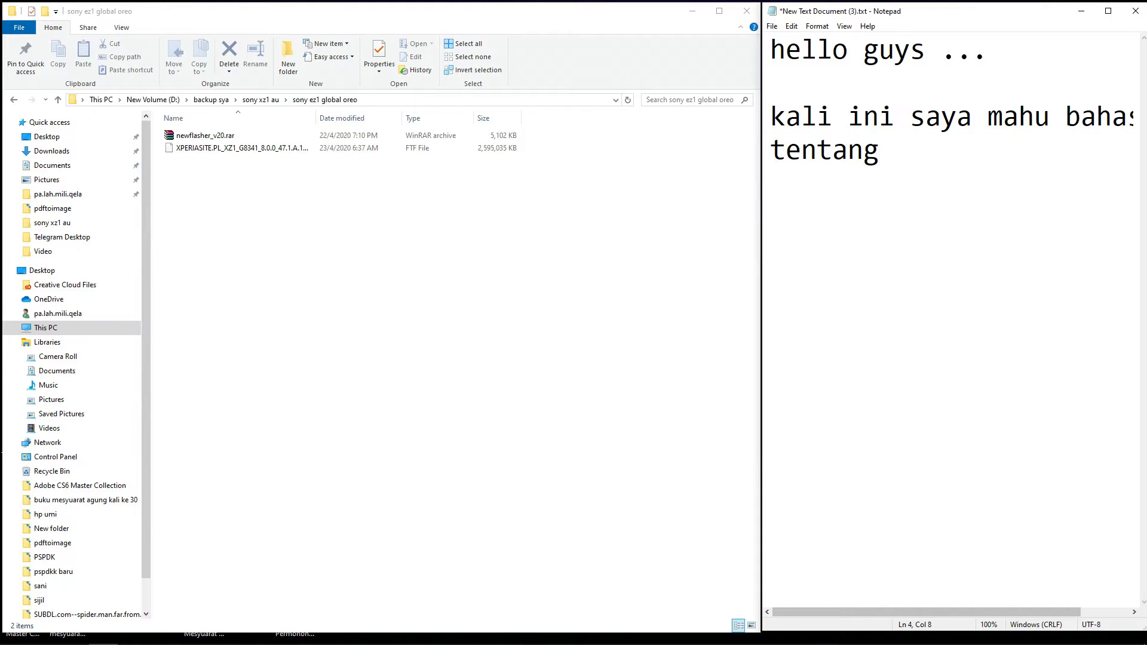
pyautogui.write(' cara2 ')
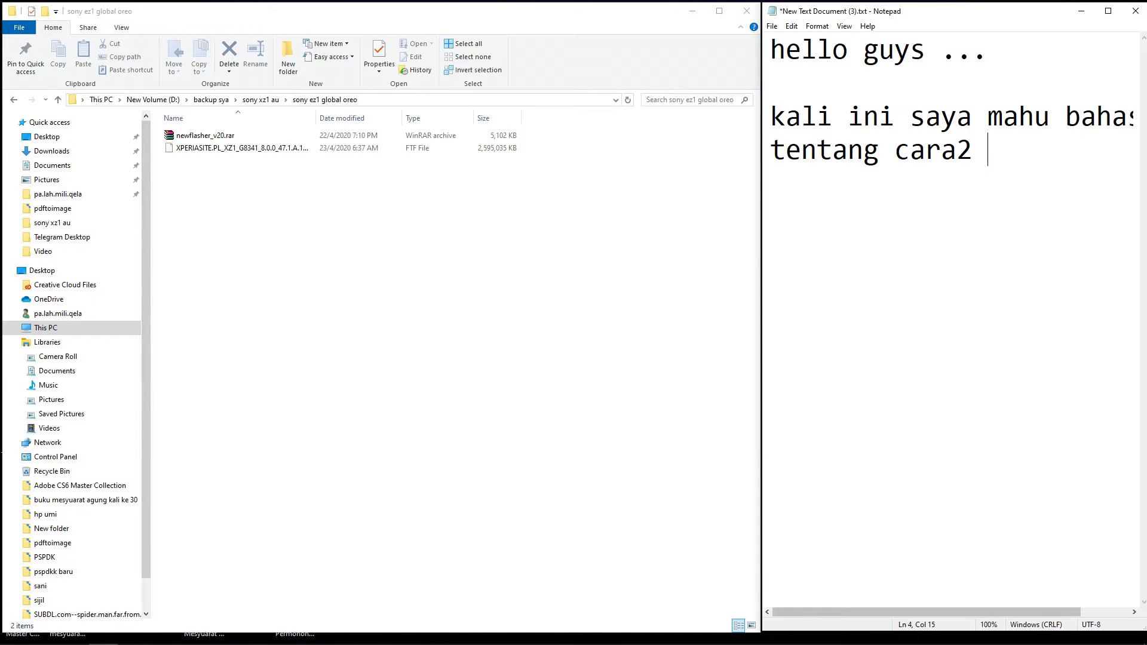
pyautogui.write('flash sony')
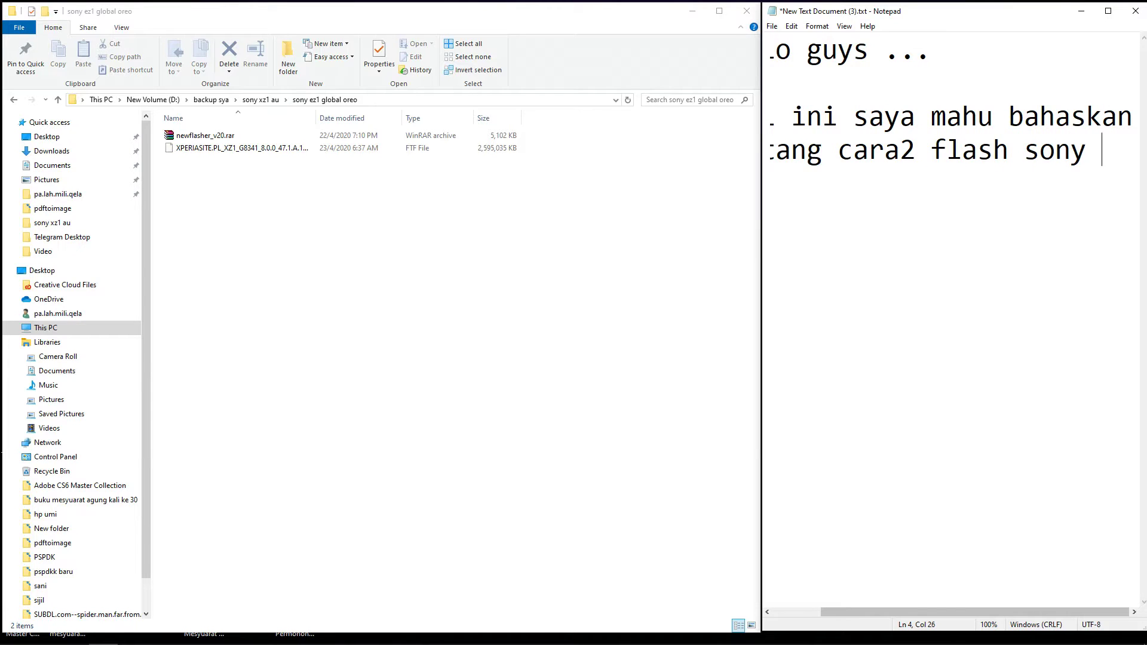
pyautogui.write(' xz1')
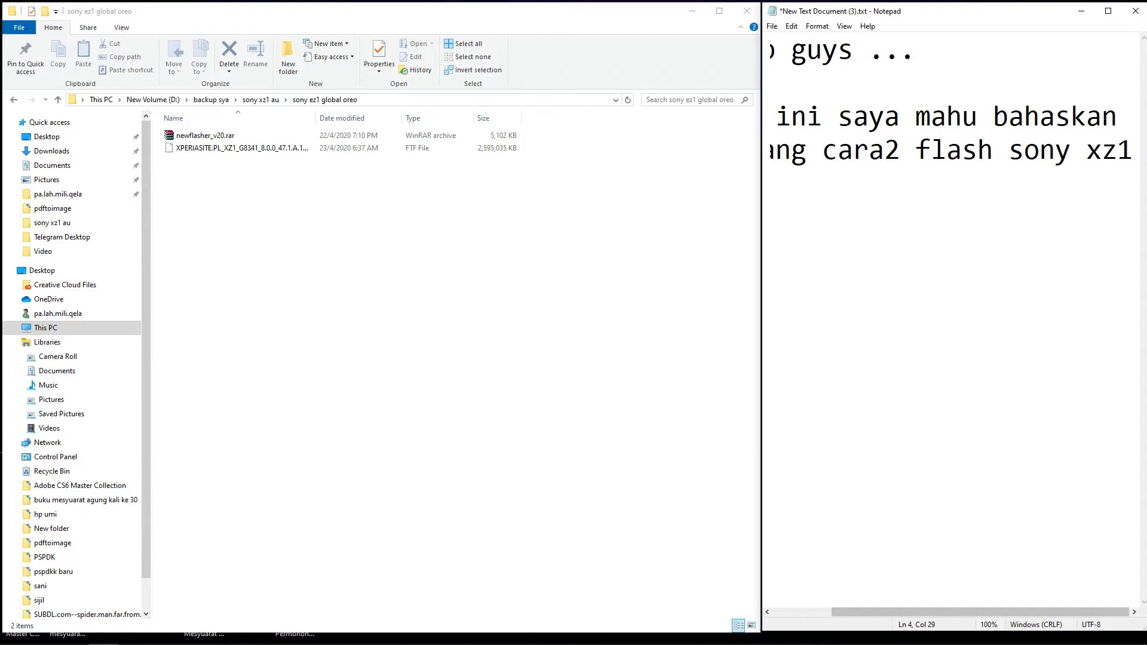
# Step: Continue the introduction on a new line with "dari rom au ke global rom.."
pyautogui.press('Return')
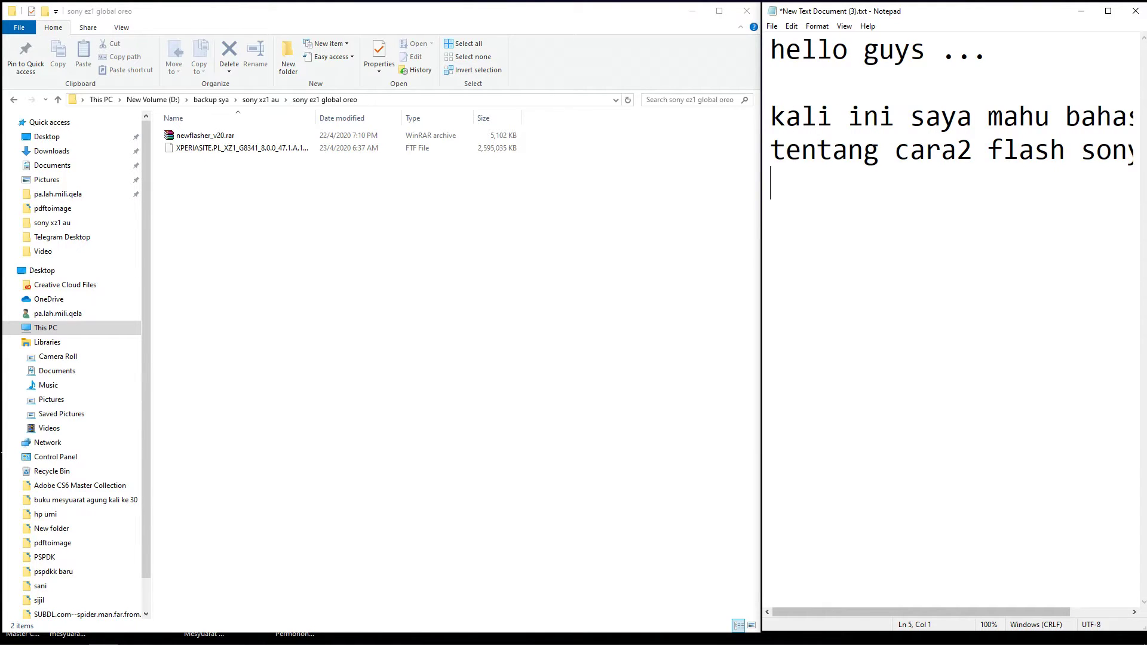
pyautogui.write('dari rom ')
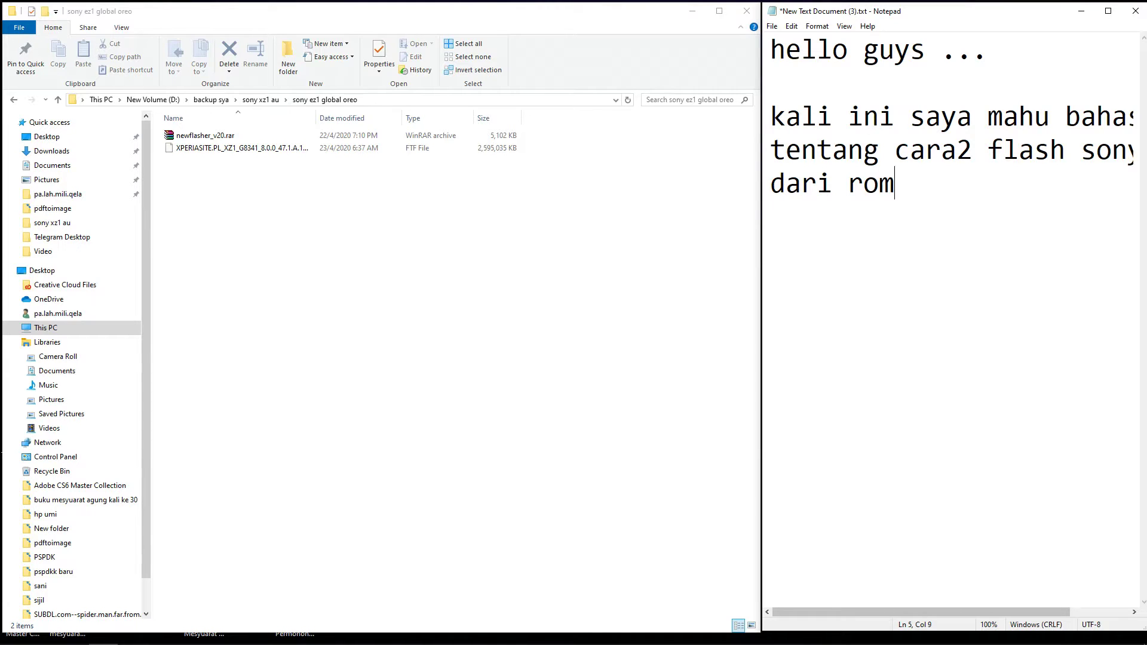
pyautogui.write('au ke ')
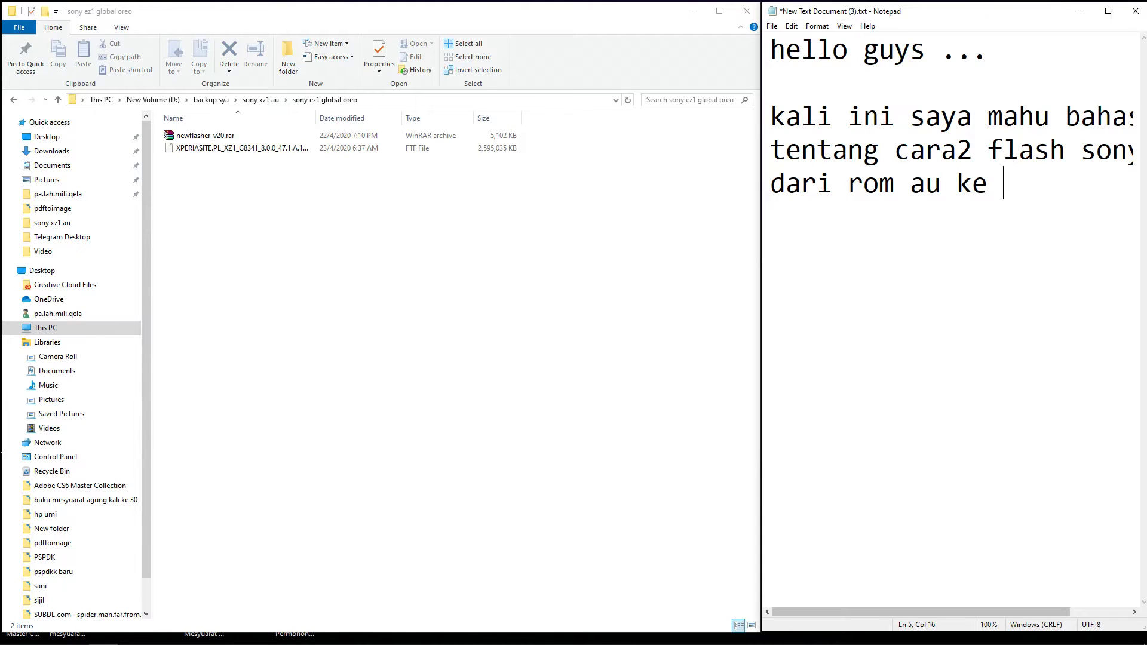
pyautogui.write('global')
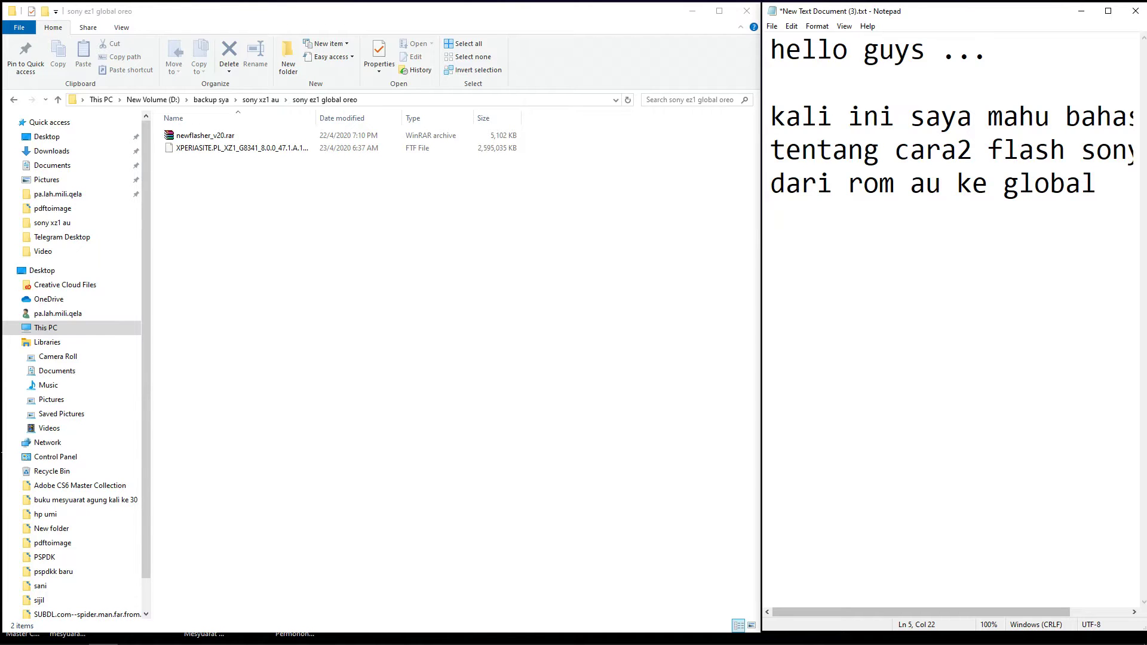
pyautogui.write(' rom')
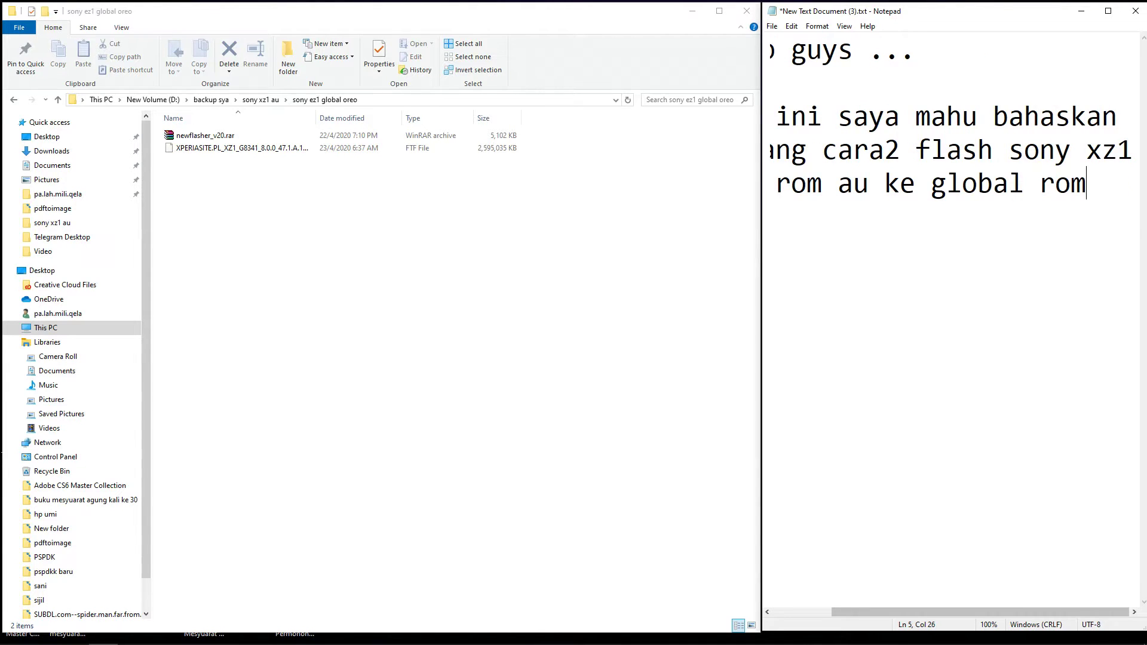
# Step: Start a new paragraph after a blank line with "device yang saya guna" and, on the line below, "sony xz1 au .."
pyautogui.press('Return')
pyautogui.press('Return')
pyautogui.write('device yang saya')
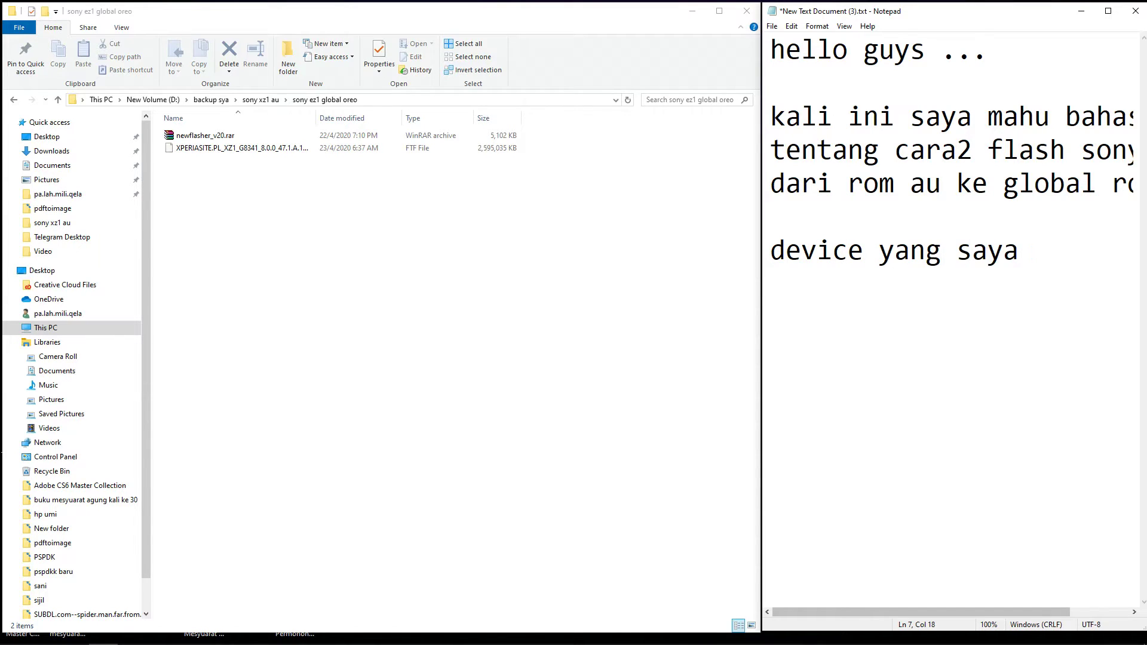
pyautogui.write(' guna')
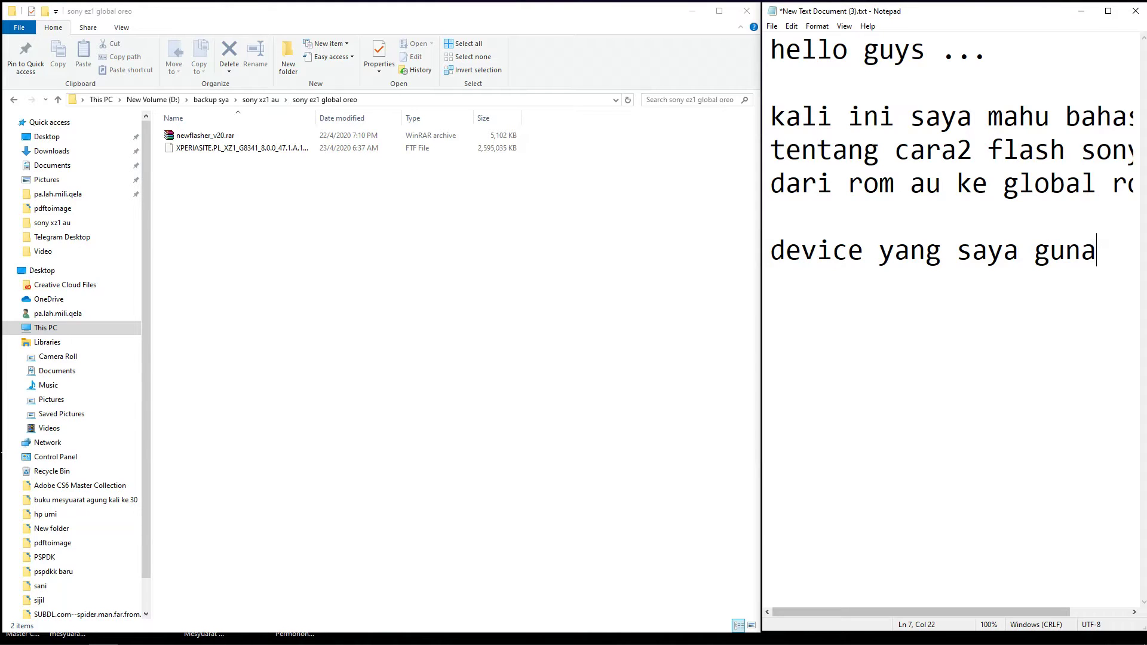
pyautogui.press('Return')
pyautogui.write('sony x')
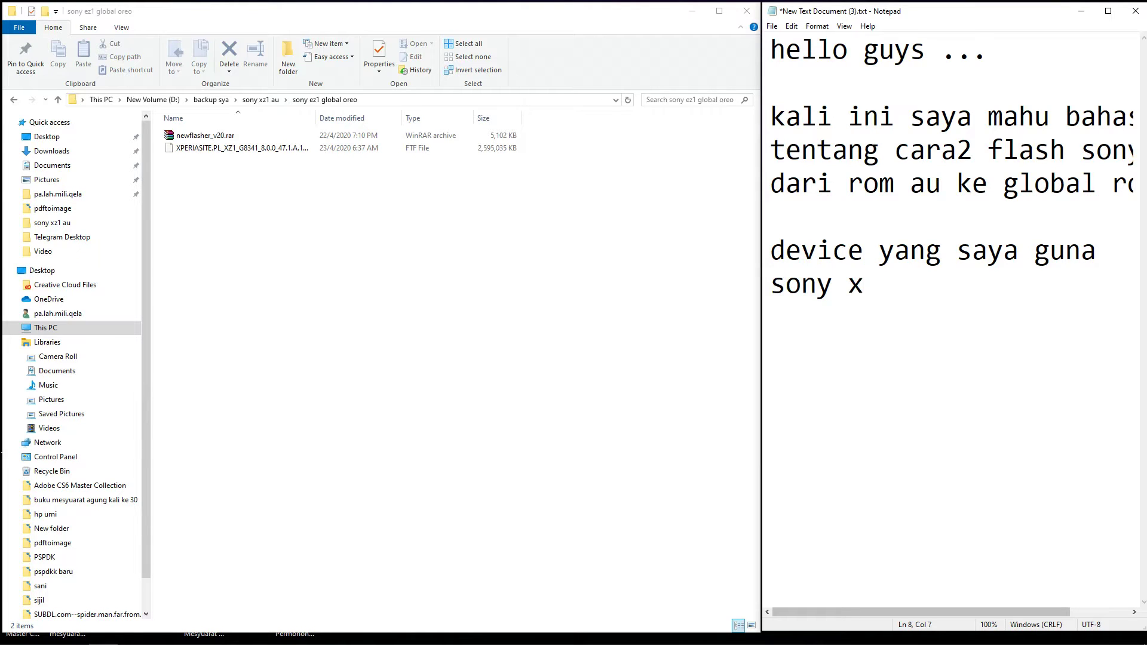
pyautogui.write('z1')
pyautogui.write('au ..')
# Step: Add the device's ROM on its own line as "rom sov36 android 8.."
pyautogui.press('Return')
pyautogui.write('rom sov')
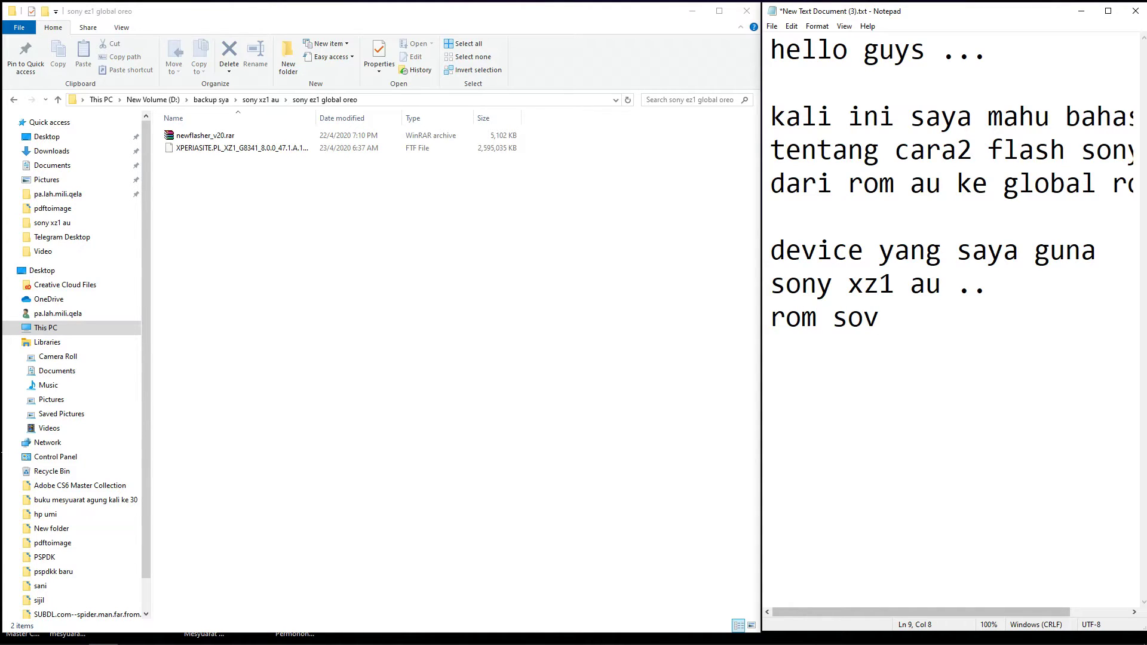
pyautogui.write('36 android')
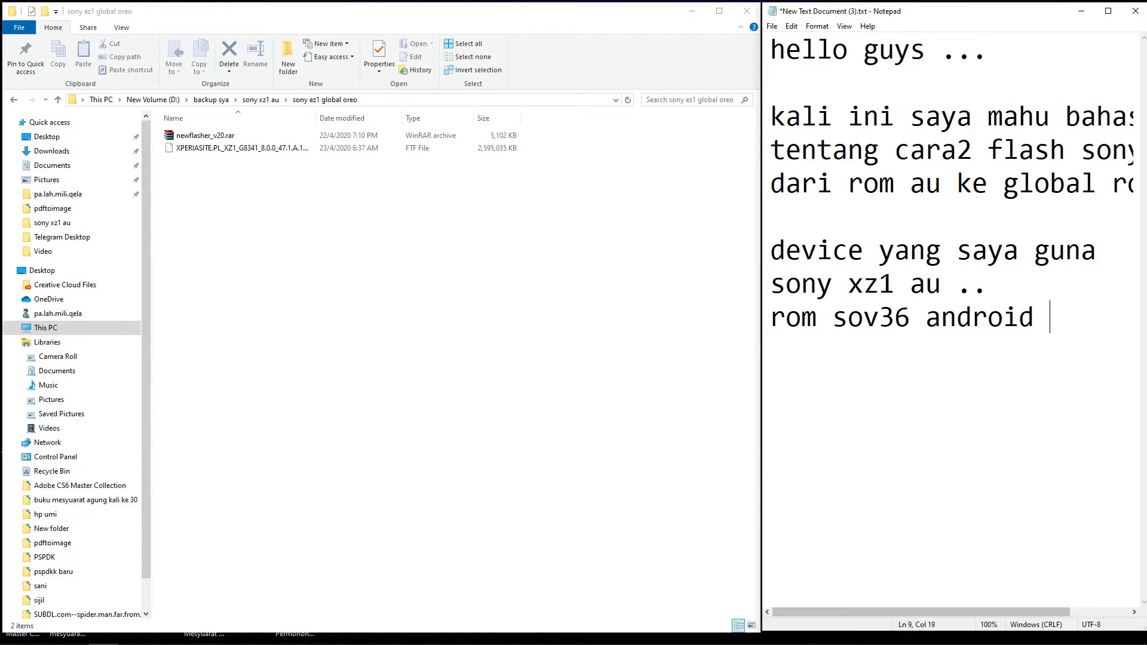
pyautogui.write(' 8..')
# Step: Add the heading "bahan-bahan:" after a blank line below the device details
pyautogui.press('Return')
pyautogui.press('Return')
pyautogui.write('bh')
pyautogui.press('BackSpace')
pyautogui.write('ahan')
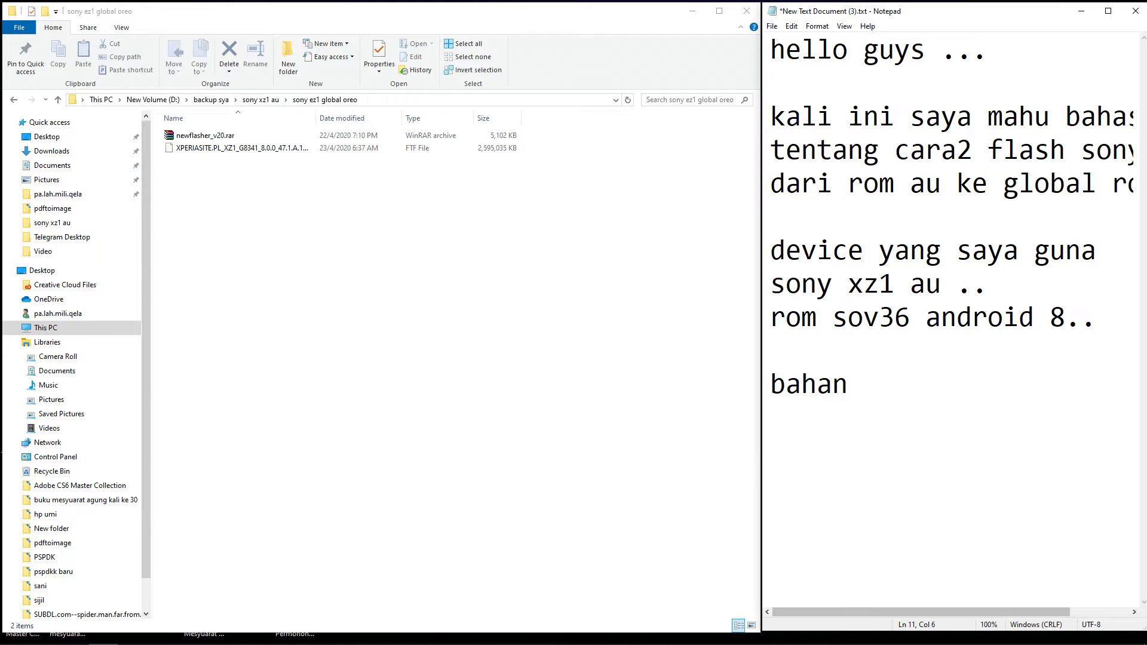
pyautogui.write('-bahan')
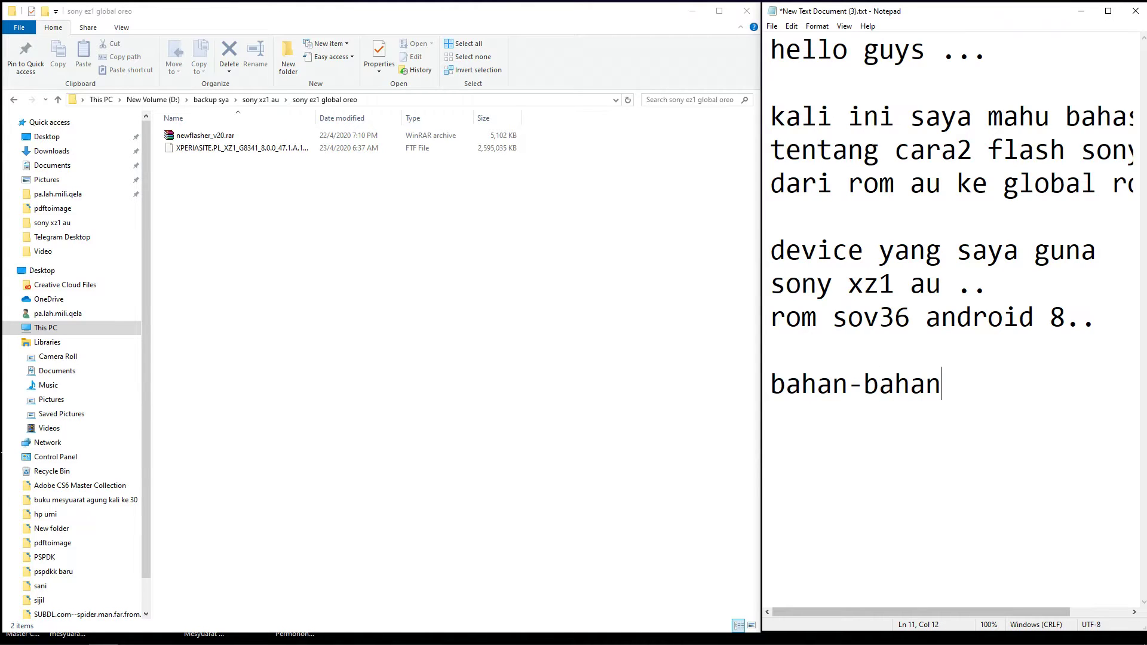
pyautogui.write(':')
# Step: Write the first item under the bahan-bahan heading as "1.newflasher version20."
pyautogui.press('Return')
pyautogui.write('1.n')
pyautogui.press('BackSpace')
pyautogui.write('newflasher')
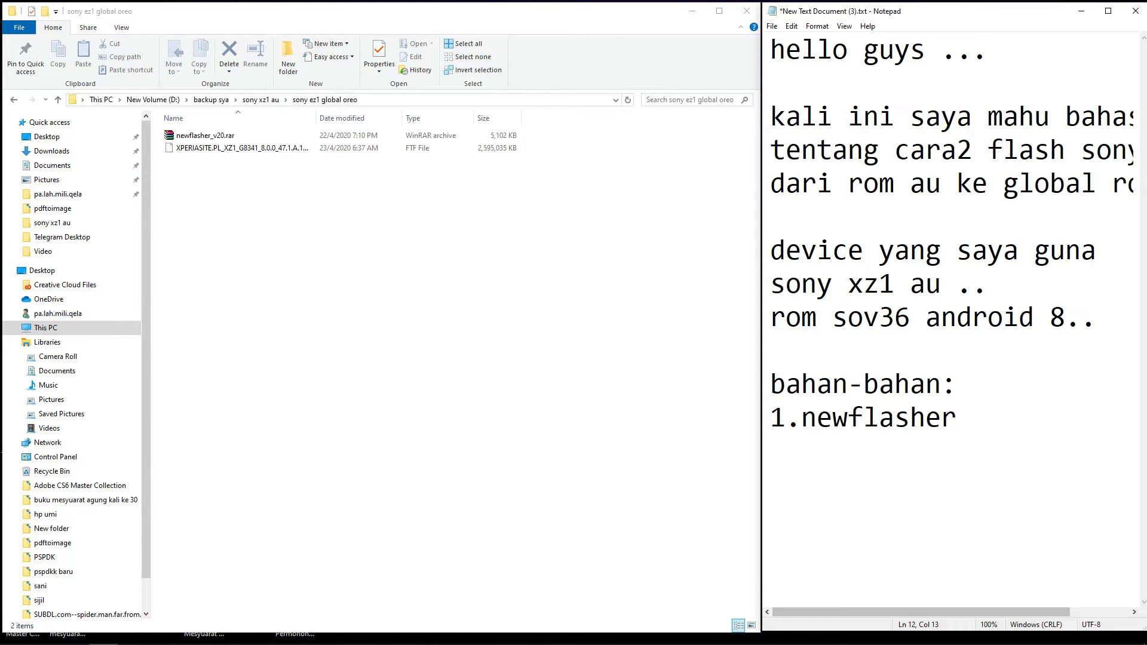
pyautogui.write('version')
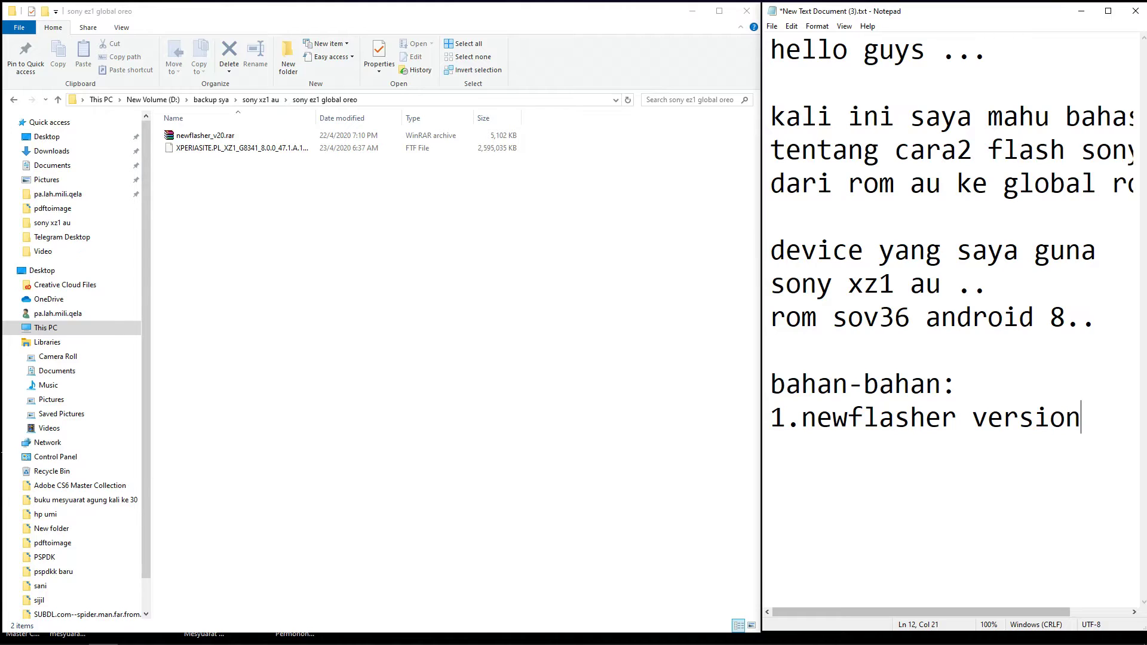
pyautogui.write('2')
pyautogui.write('0')
pyautogui.write('.')
# Step: Write the second item of the bahan-bahan list as "2.rom global android 8.."
pyautogui.press('Return')
pyautogui.write('2')
pyautogui.write('.rom')
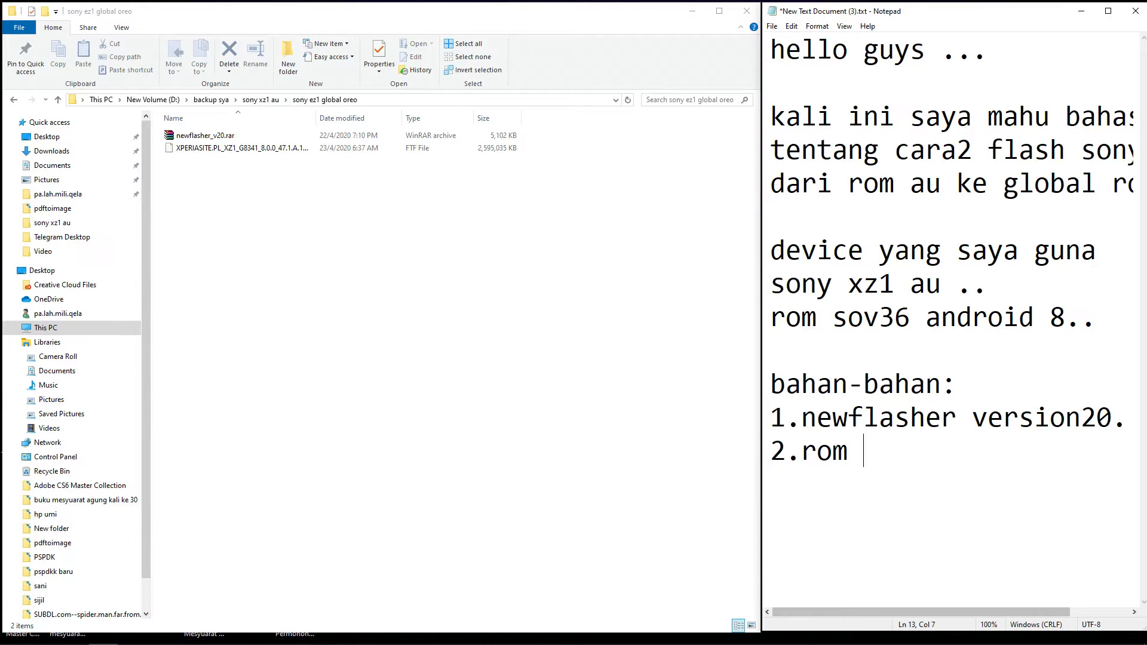
pyautogui.write('dlobal')
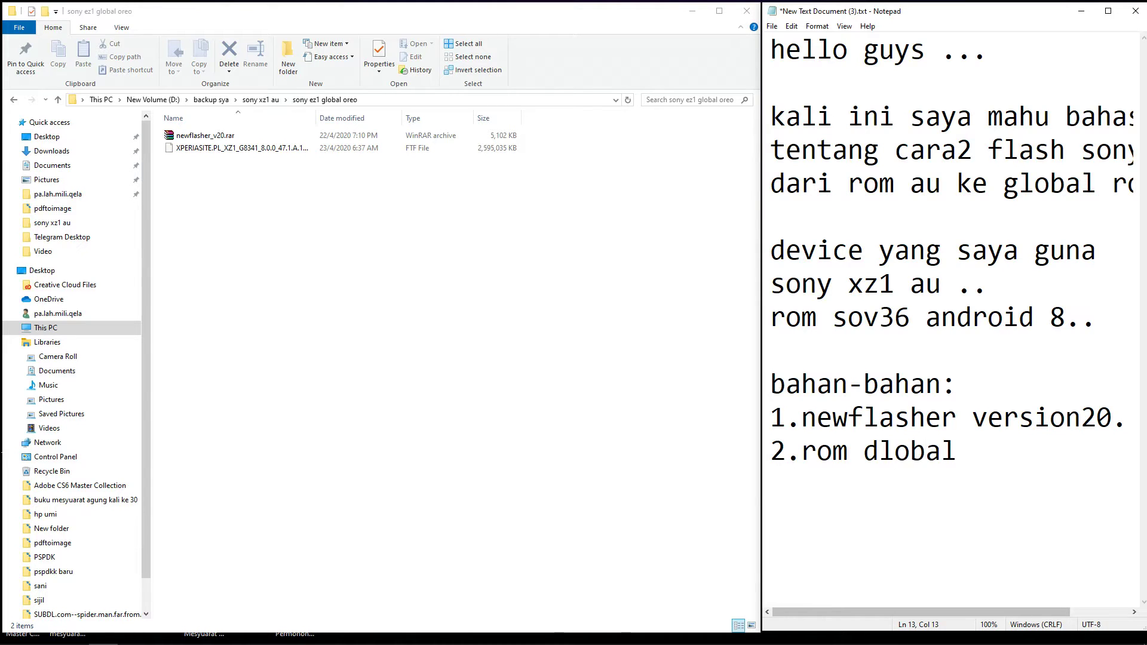
pyautogui.press('BackSpace')
pyautogui.press('BackSpace')
pyautogui.press('BackSpace')
pyautogui.press('BackSpace')
pyautogui.press('BackSpace')
pyautogui.press('BackSpace')
pyautogui.write('global andr')
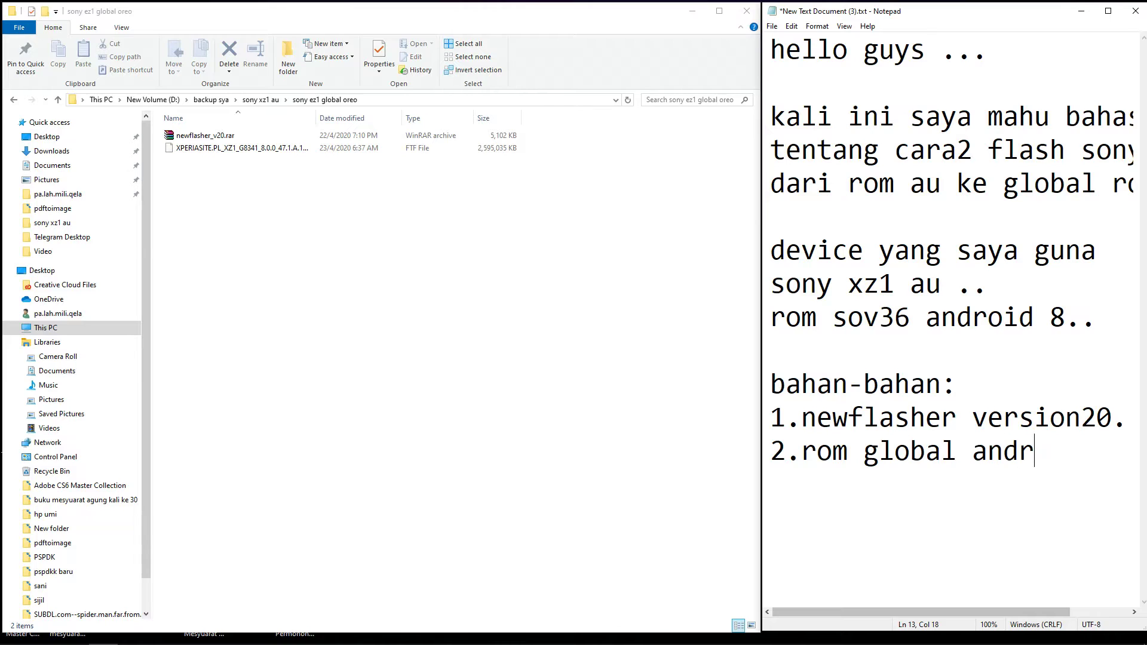
pyautogui.write('oid 8')
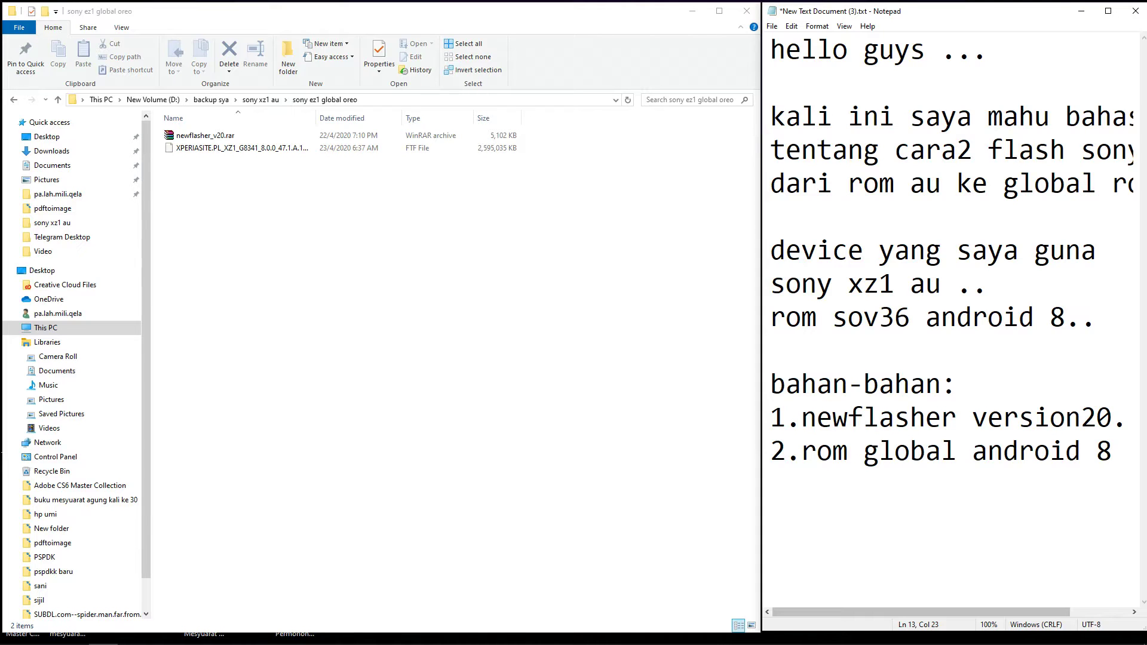
pyautogui.write('..')
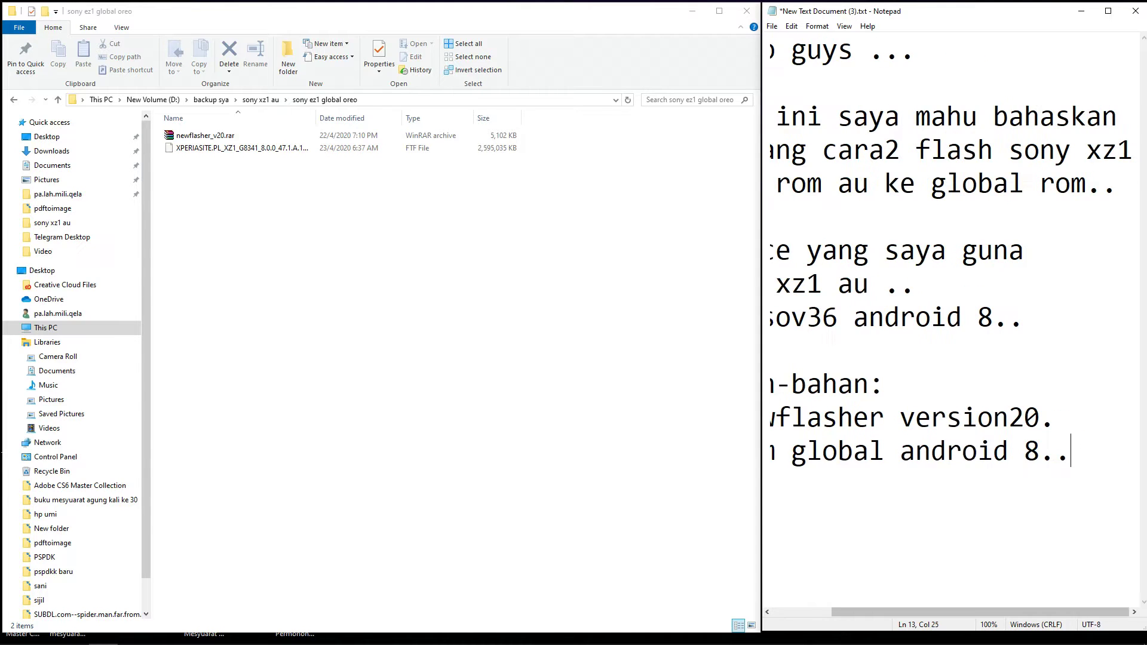
# Step: Add the heading "step:" after a blank line below the bahan-bahan list
pyautogui.press('Return')
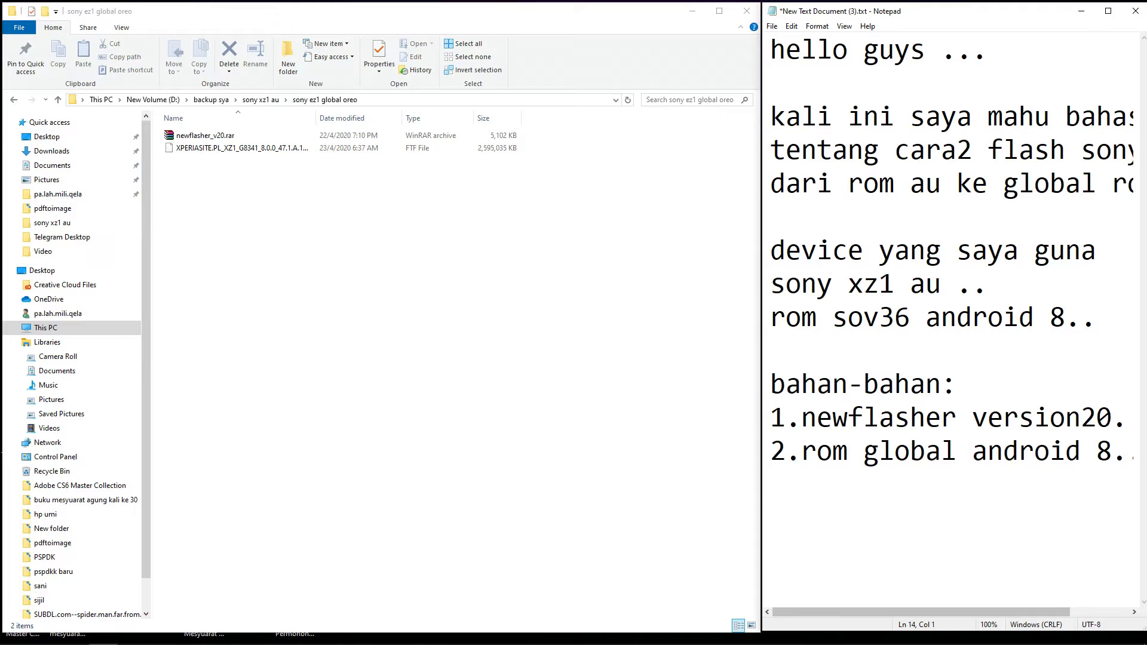
pyautogui.press('Return')
pyautogui.write('step:')
# Step: Write the first instruction under the step heading as "1.download newflasher v20"
pyautogui.press('Return')
pyautogui.write('1')
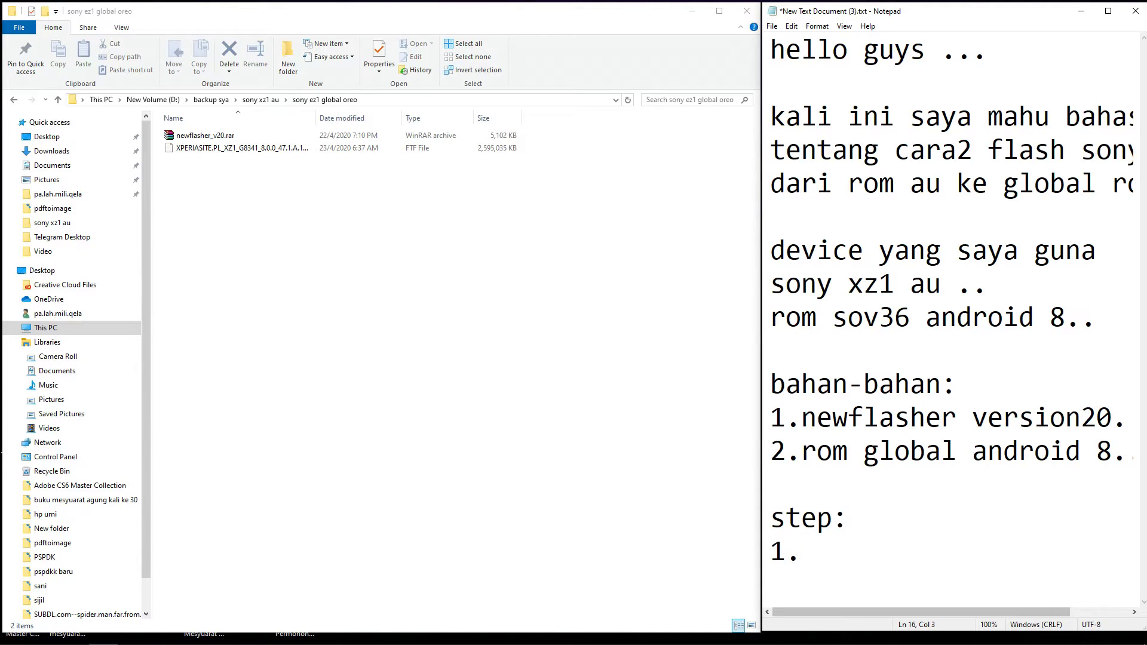
pyautogui.write('.download')
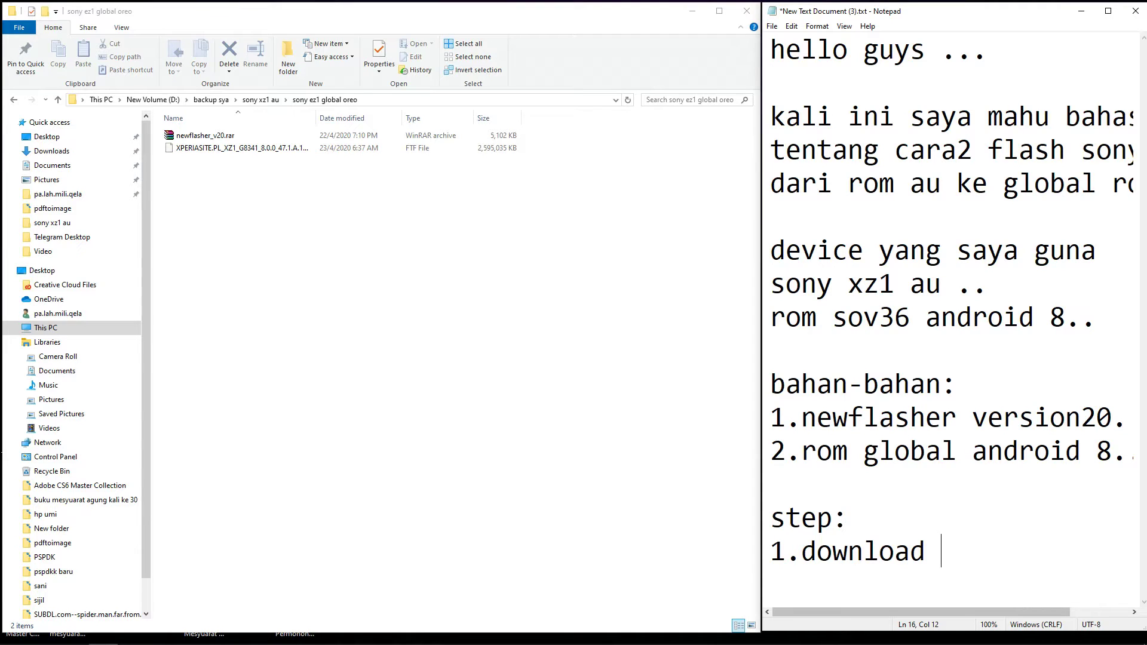
pyautogui.write('newfkas')
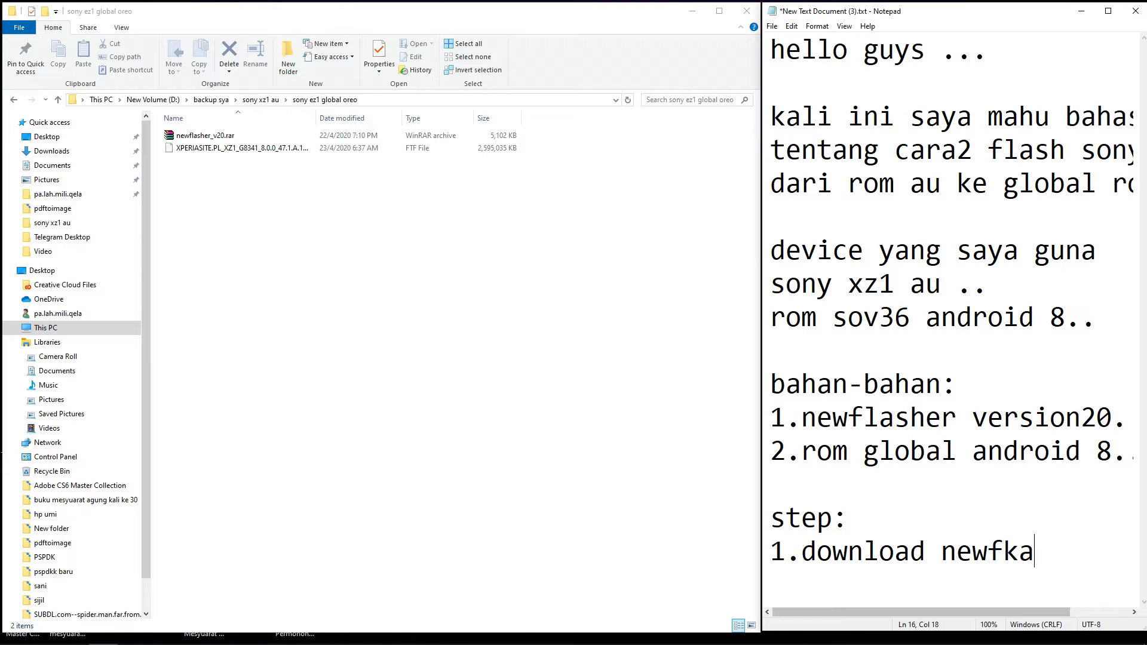
pyautogui.press('BackSpace')
pyautogui.press('BackSpace')
pyautogui.press('BackSpace')
pyautogui.write('k')
pyautogui.press('BackSpace')
pyautogui.write('lasher')
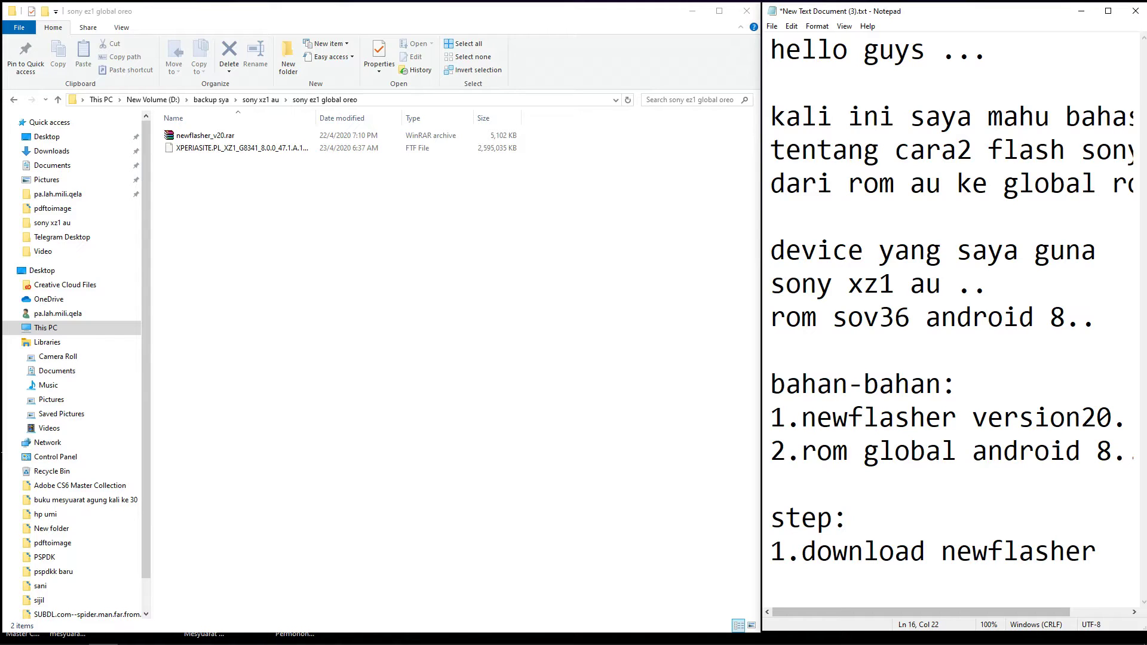
pyautogui.write(' v20')
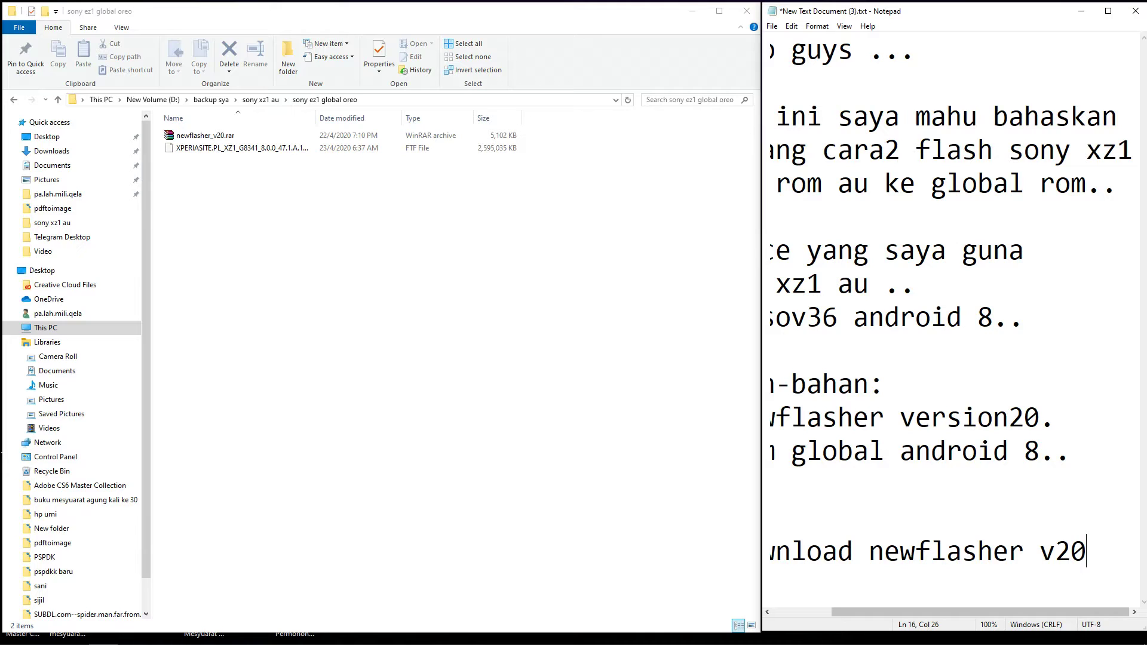
# Step: Continue the first instruction on a new line with "dan download rom global."
pyautogui.press('Return')
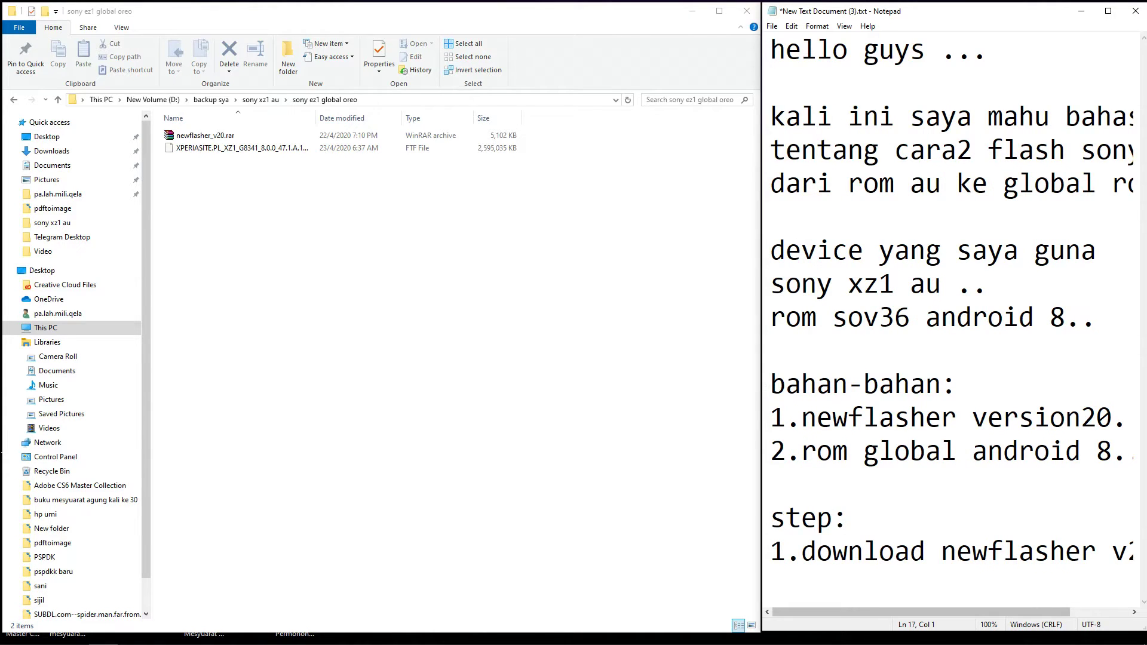
pyautogui.write('dan')
pyautogui.write('wnload ')
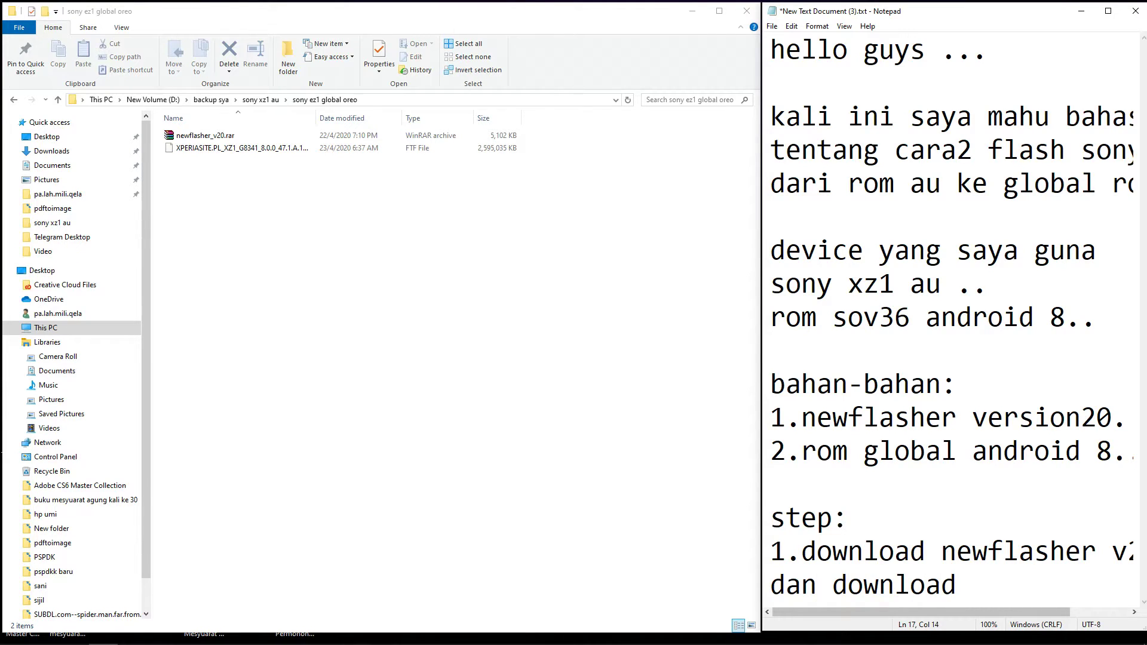
pyautogui.write('rom gl')
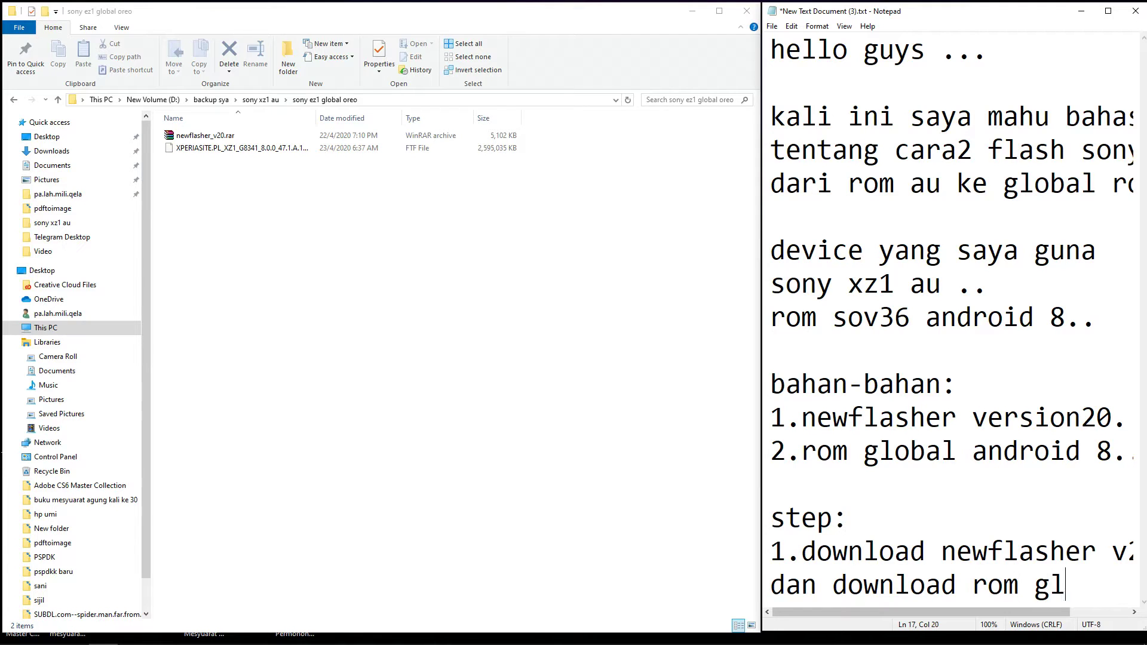
pyautogui.write('obal.')
# Step: Begin the second instruction after a blank line in the Notepad guide with "2.extract"
pyautogui.press('Return')
pyautogui.press('Return')
pyautogui.write('2.')
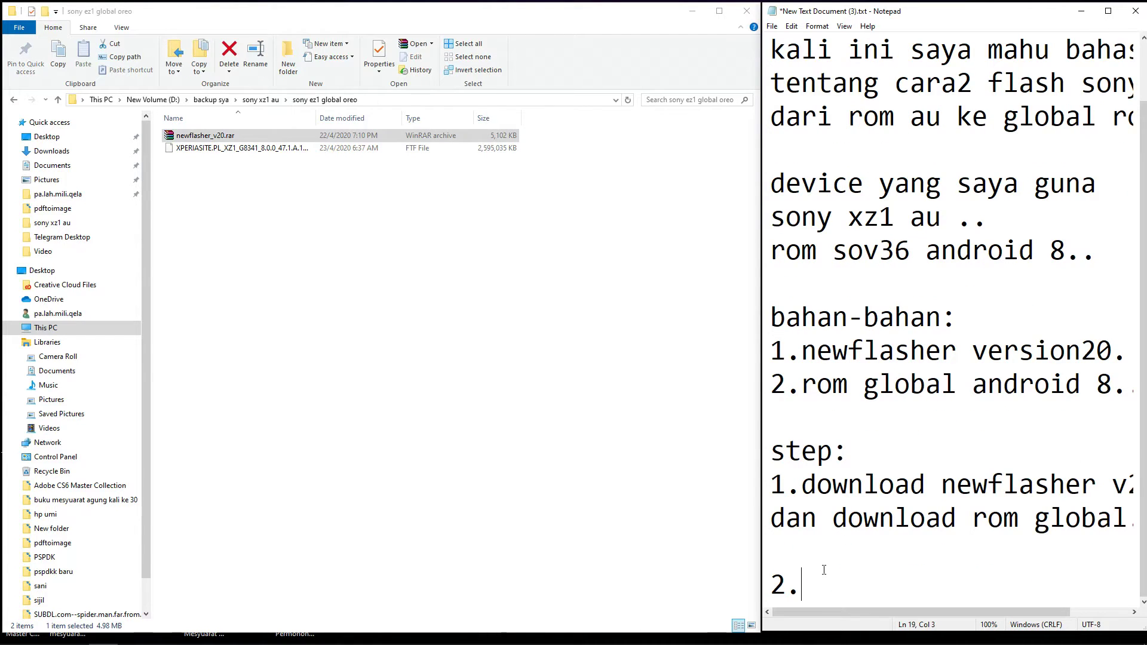
pyautogui.write('extract')
pyautogui.click(205, 137)
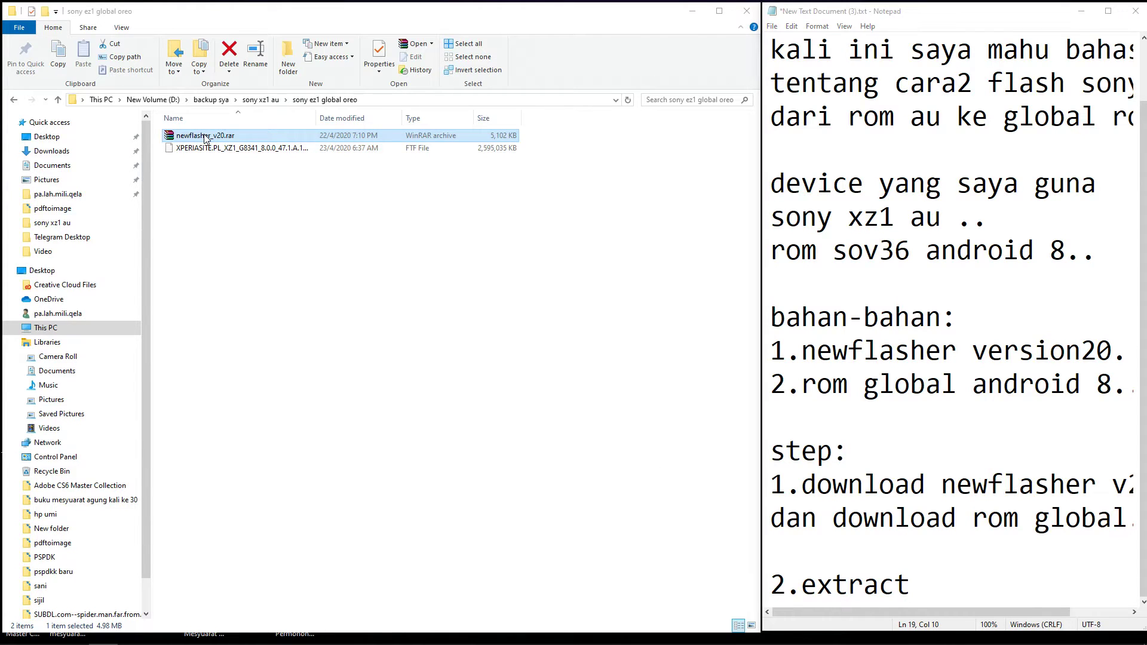
pyautogui.rightClick(205, 136)
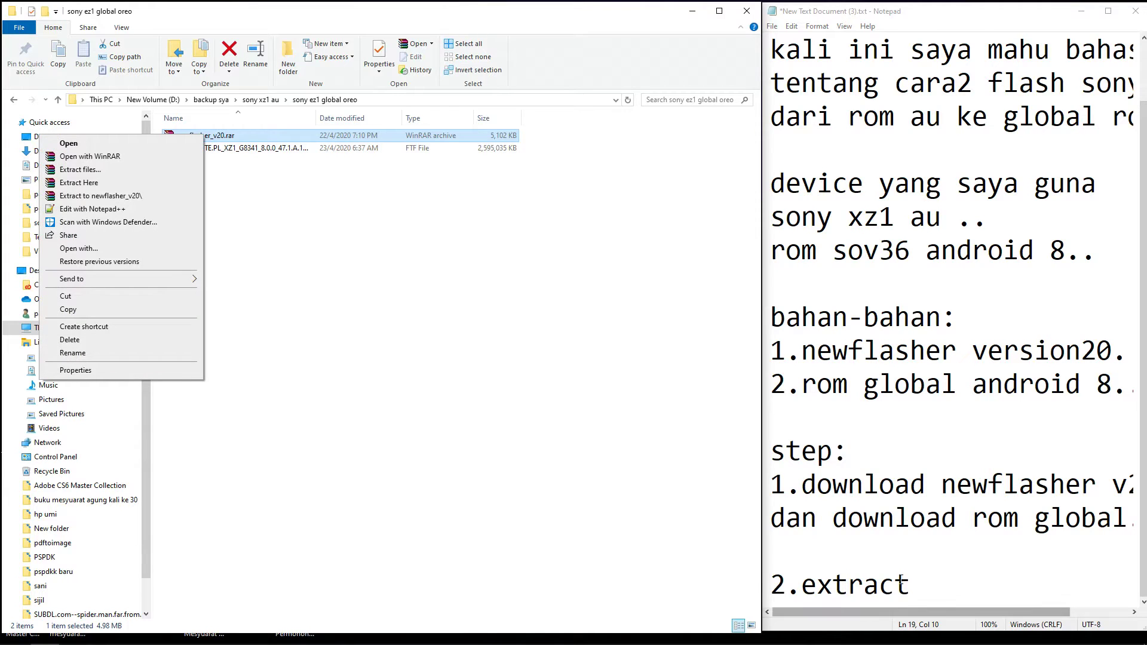
pyautogui.click(943, 588)
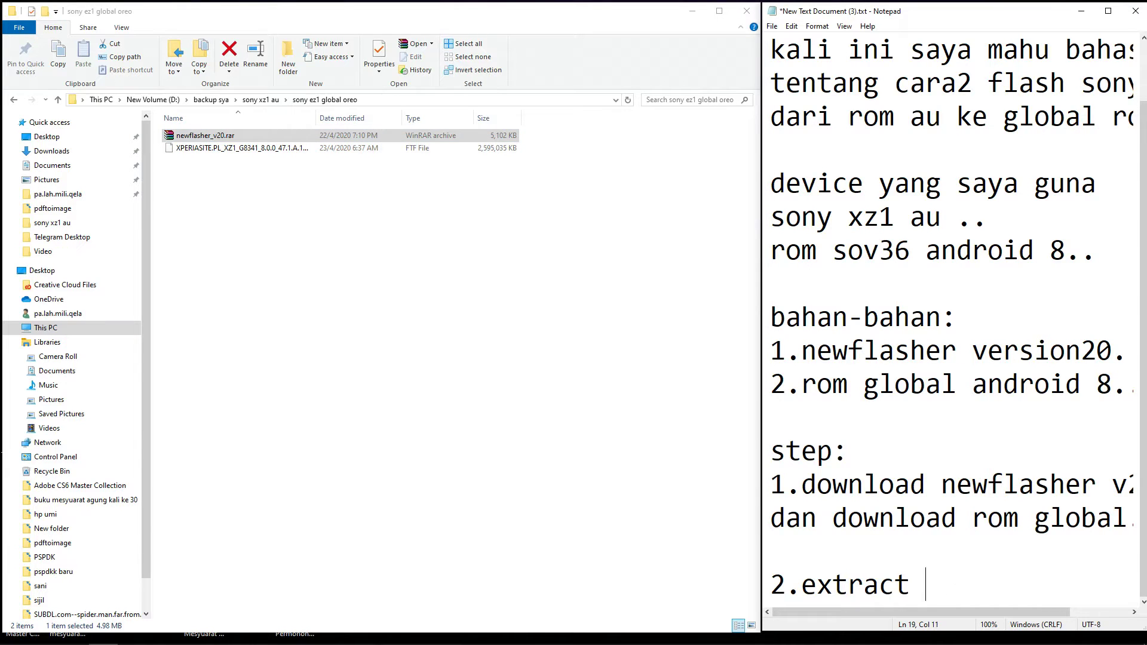
# Step: Complete the second instruction with "file flasherv20" and start a new line
pyautogui.write('file new')
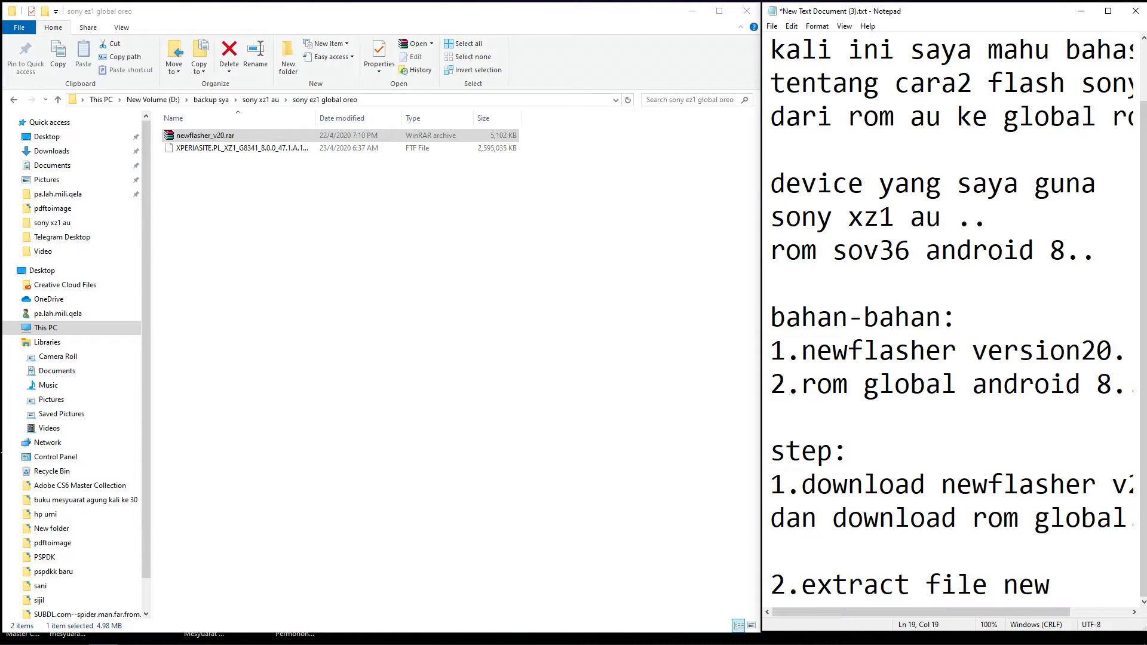
pyautogui.write('f')
pyautogui.press('BackSpace')
pyautogui.press('BackSpace')
pyautogui.press('BackSpace')
pyautogui.press('BackSpace')
pyautogui.write('flasher')
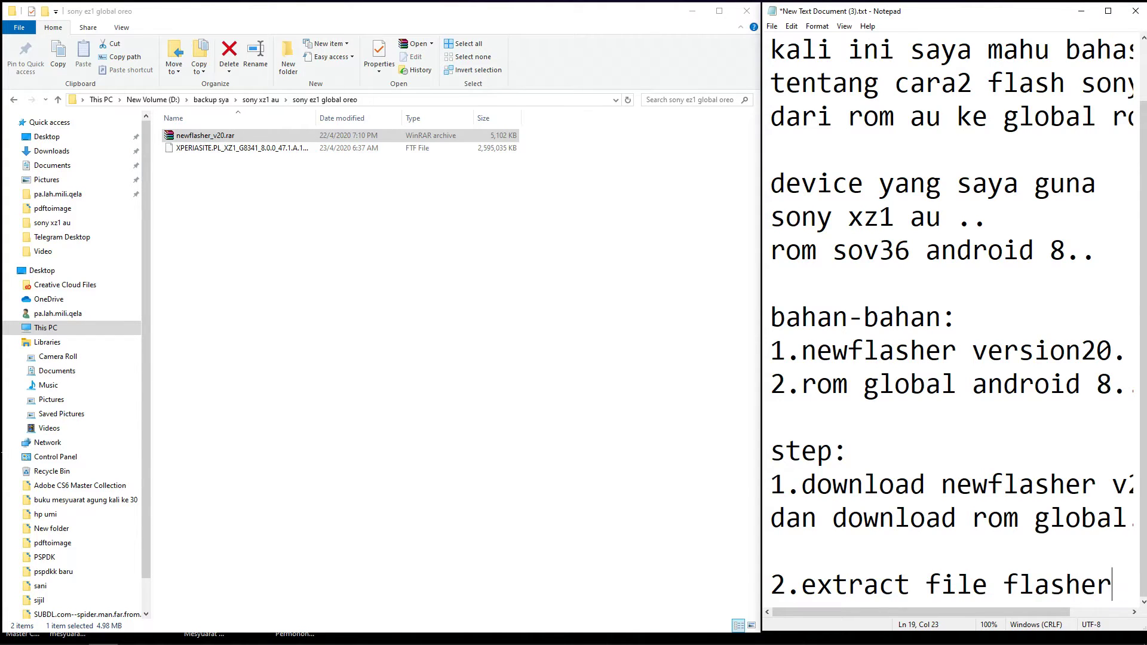
pyautogui.write('v20')
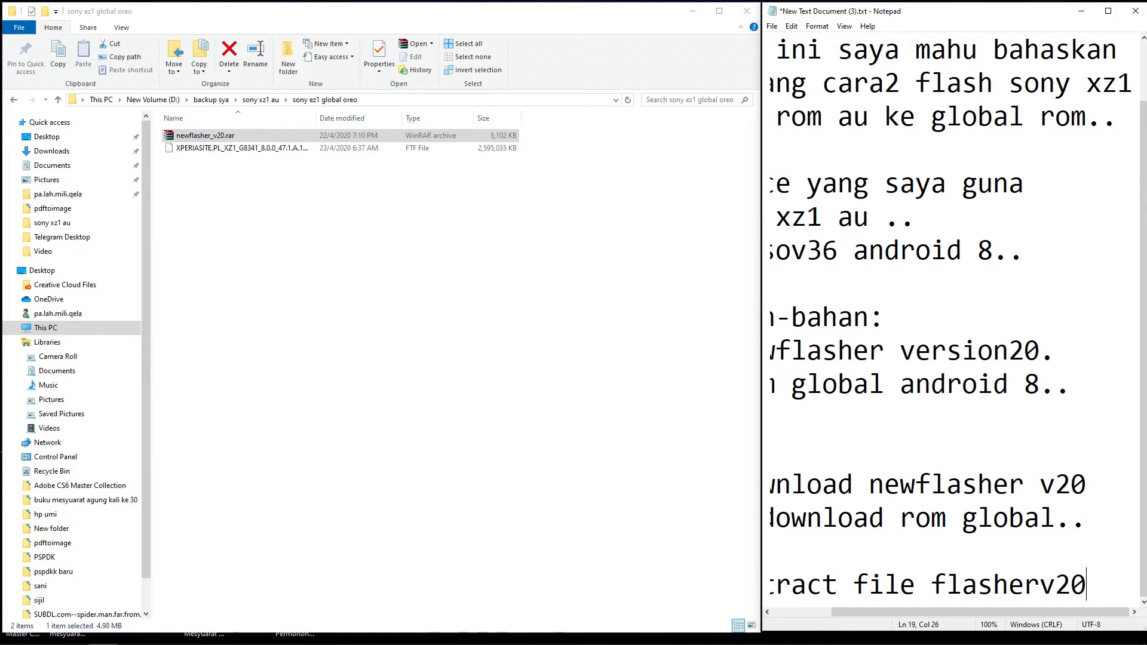
pyautogui.press('Return')
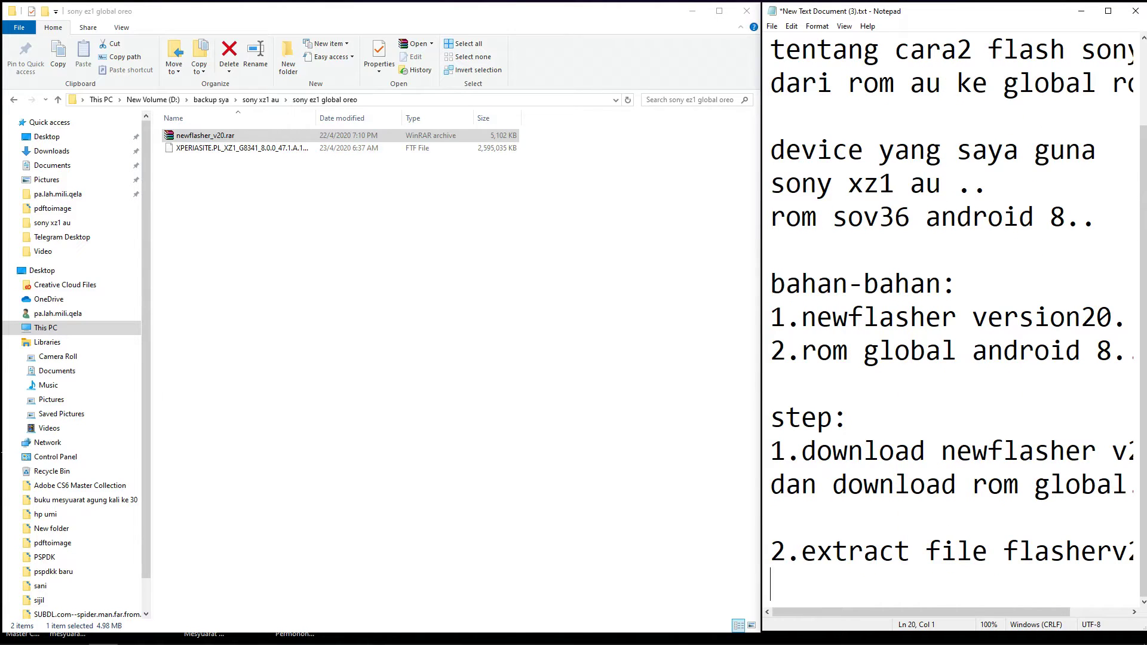
# Step: In File Explorer, extract newflasher_v20.rar into its own newflasher_v20 folder and look inside that folder
pyautogui.click(190, 139)
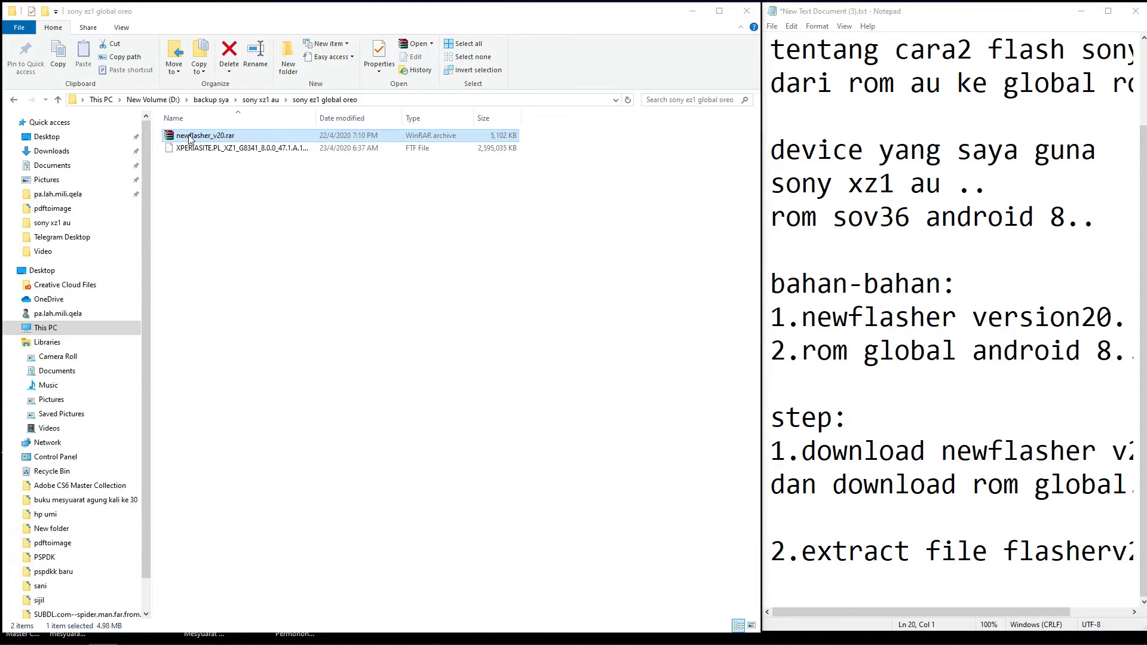
pyautogui.rightClick(190, 138)
pyautogui.click(150, 196)
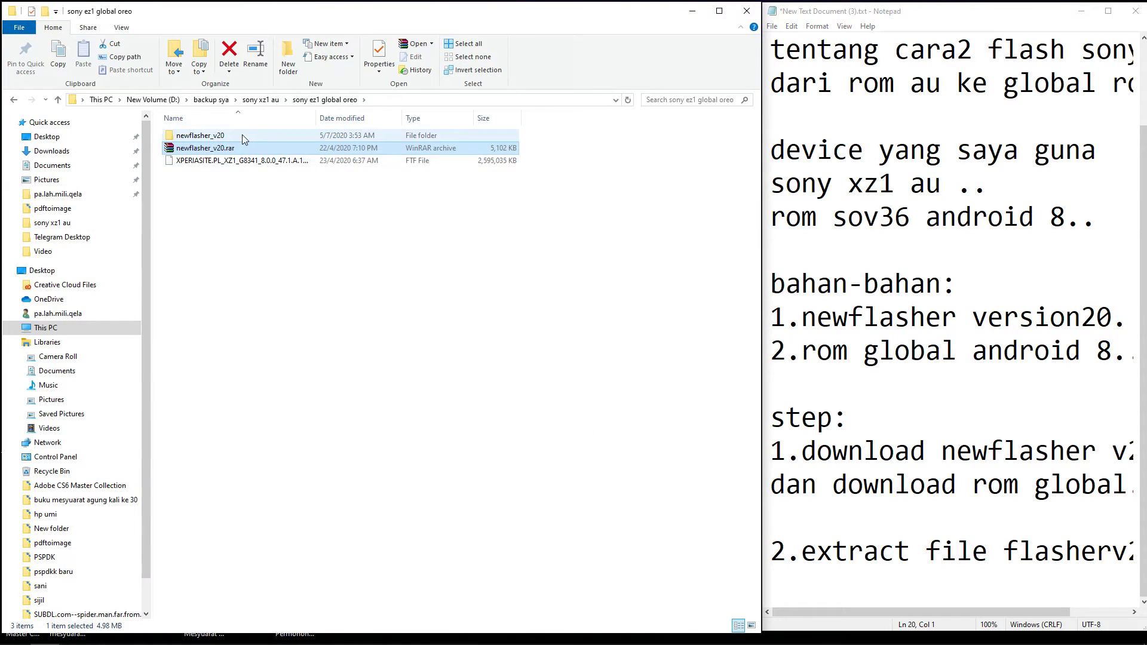
pyautogui.doubleClick(242, 135)
pyautogui.click(14, 100)
pyautogui.click(251, 161)
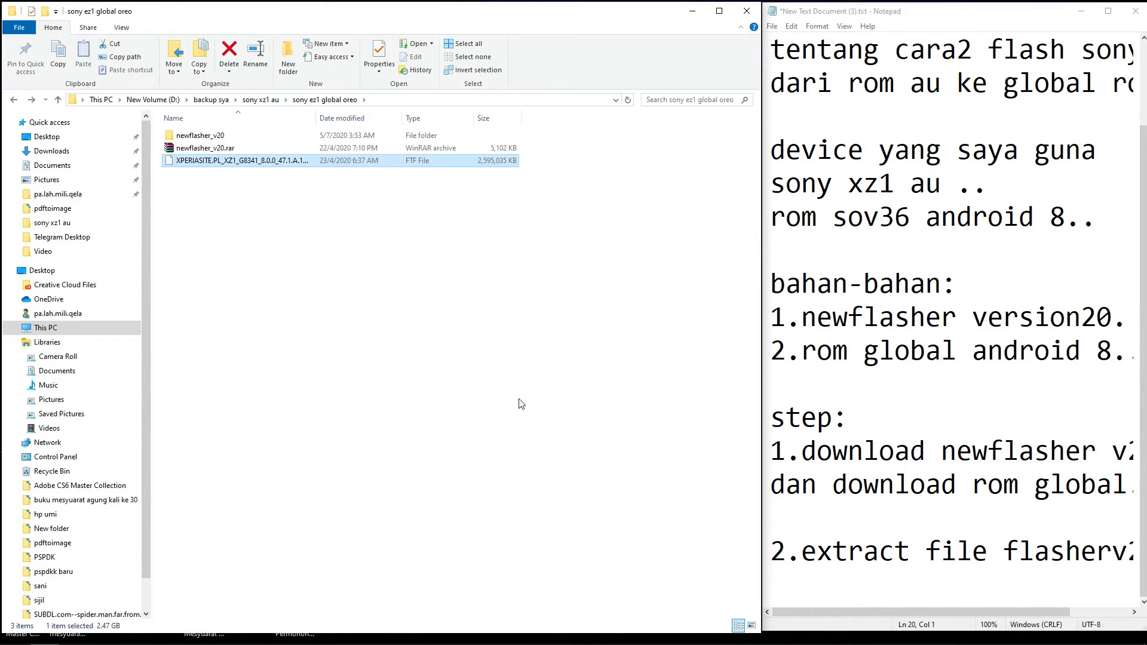
# Step: In Notepad, write the third instruction after a blank line as "3.extract file rom global"
pyautogui.click(814, 583)
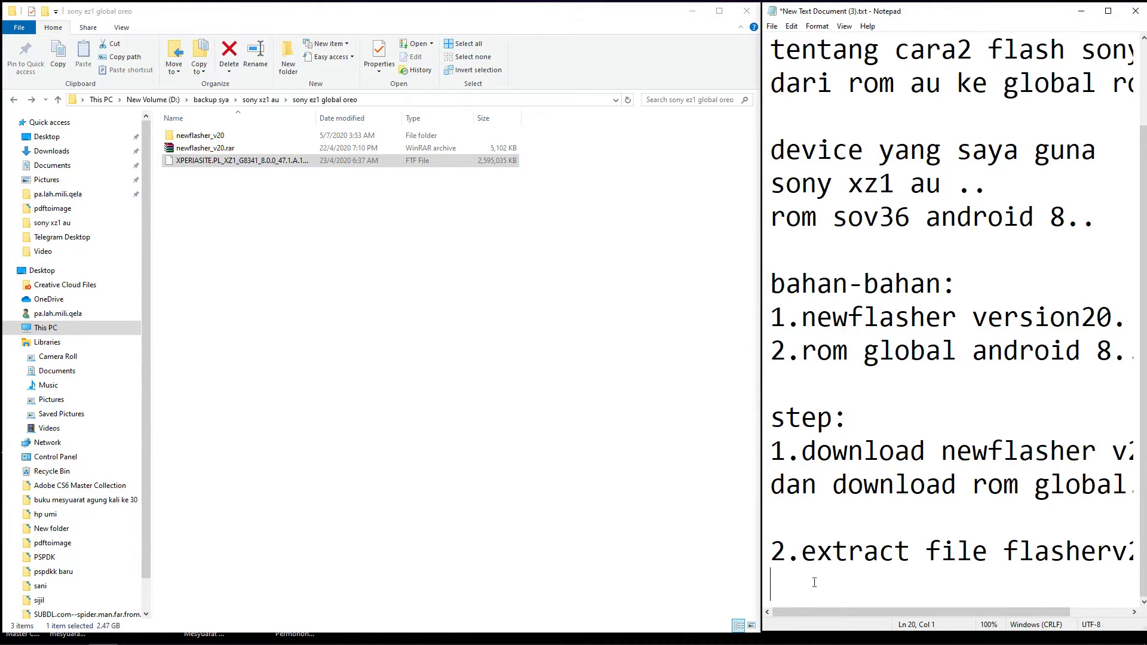
pyautogui.press('Return')
pyautogui.write('3.')
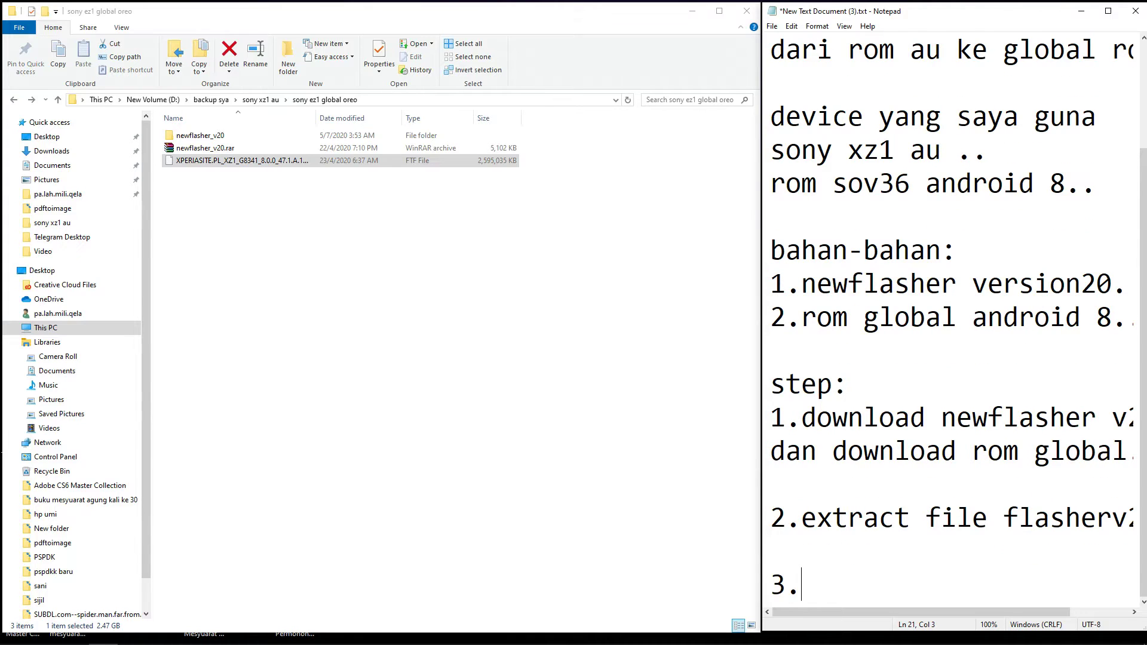
pyautogui.write('extract ')
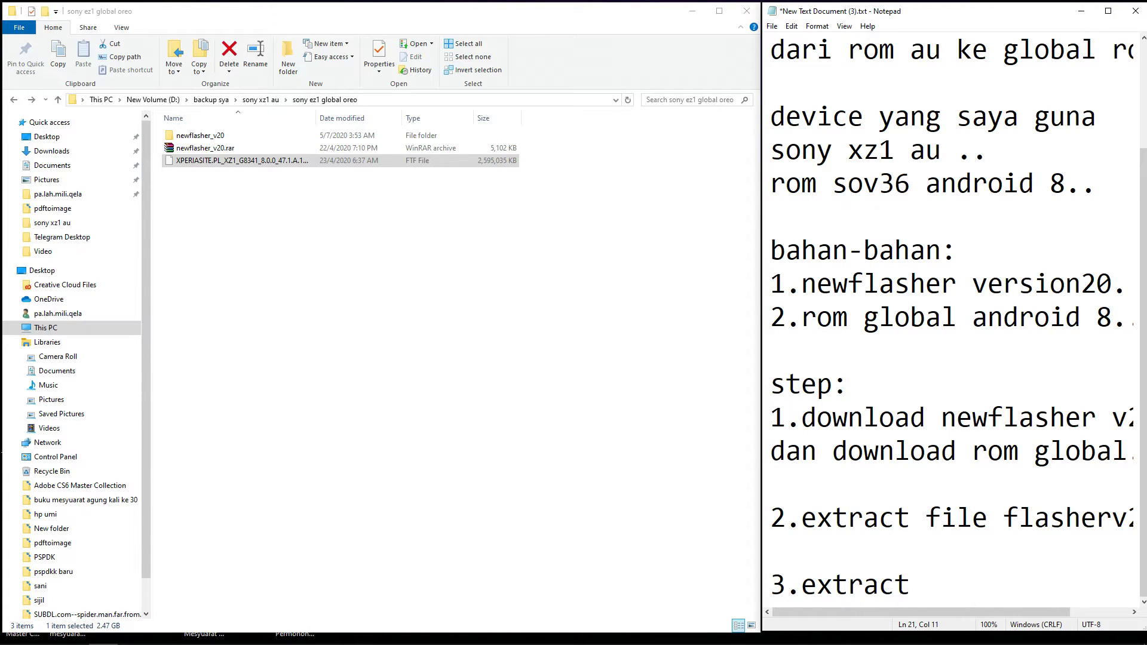
pyautogui.write('file rom g')
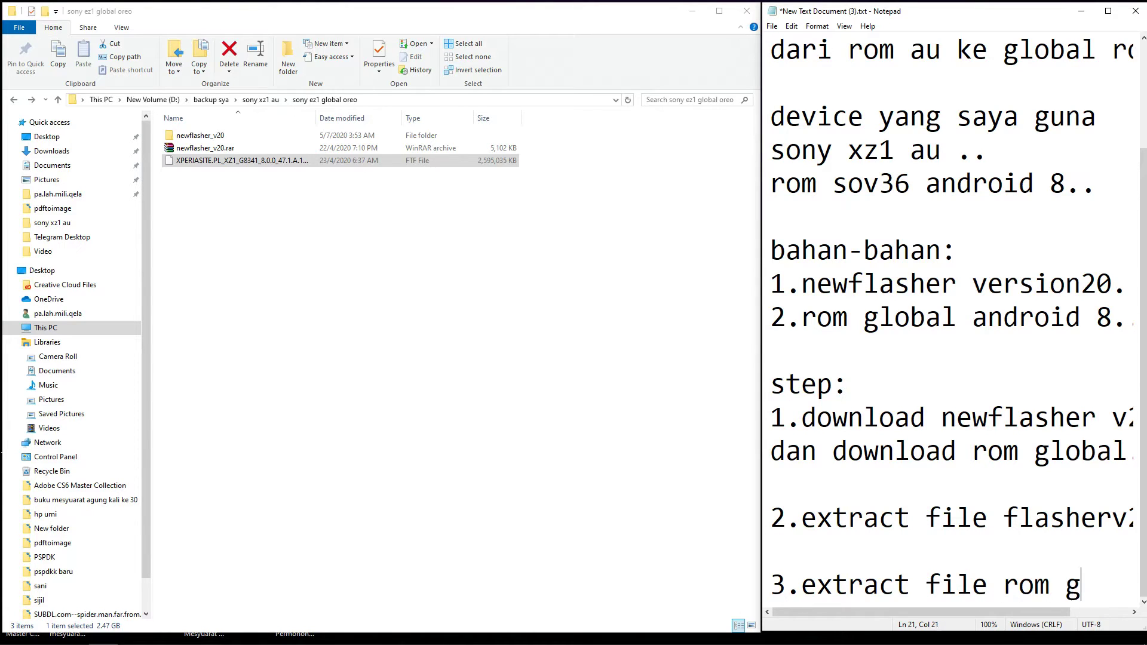
pyautogui.write('lobal')
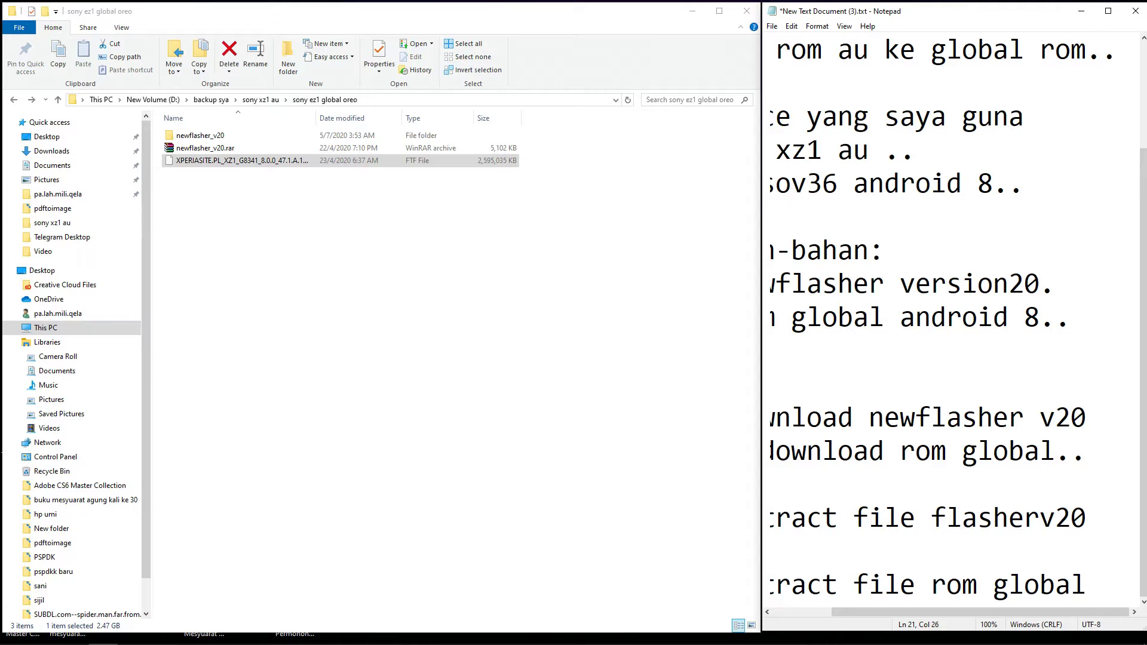
pyautogui.press('Return')
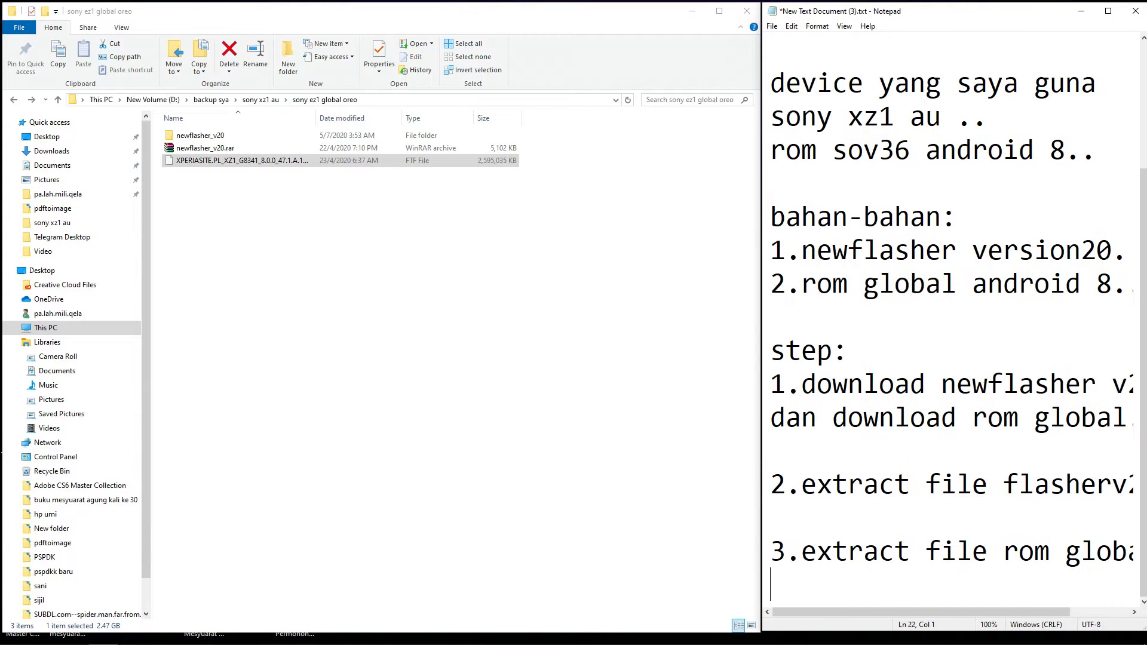
pyautogui.click(227, 161)
pyautogui.rightClick(227, 164)
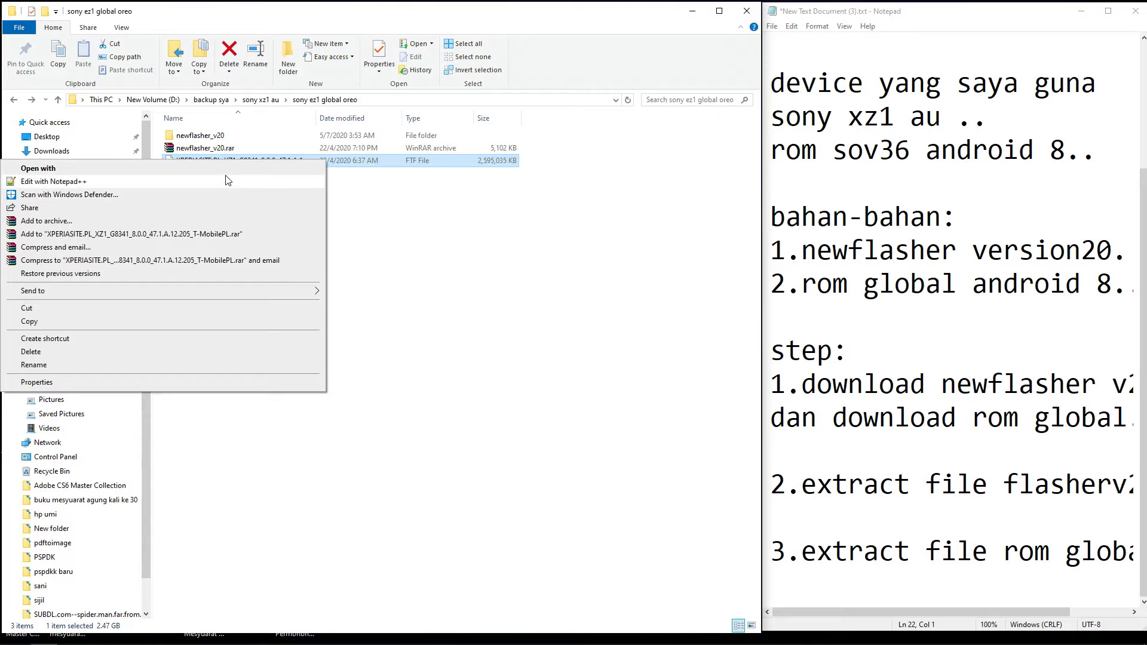
pyautogui.click(496, 253)
pyautogui.click(1068, 561)
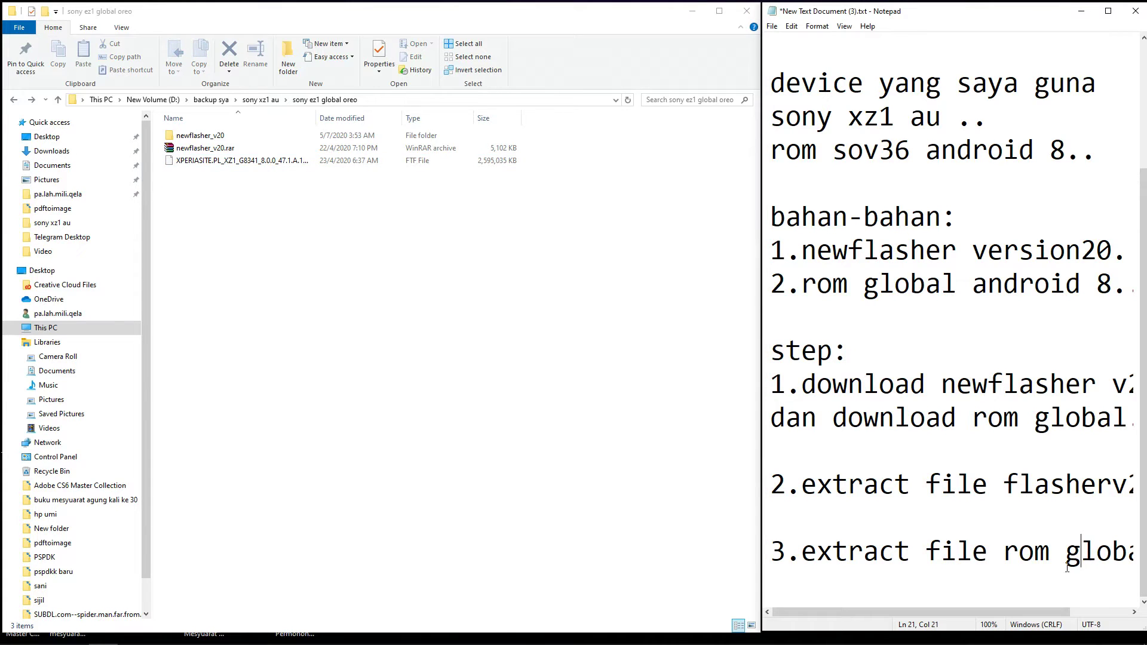
# Step: Continue the third instruction on the line below with "kedalam folder flasher."
pyautogui.click(812, 586)
pyautogui.write('ke')
pyautogui.write('dalam ')
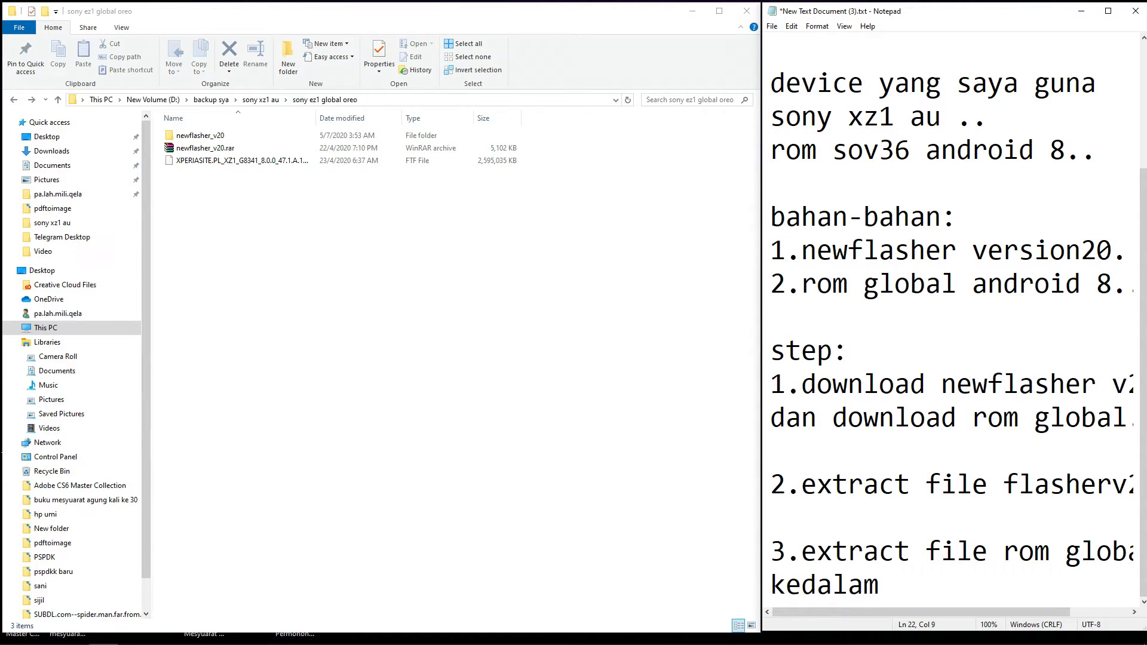
pyautogui.write('fold')
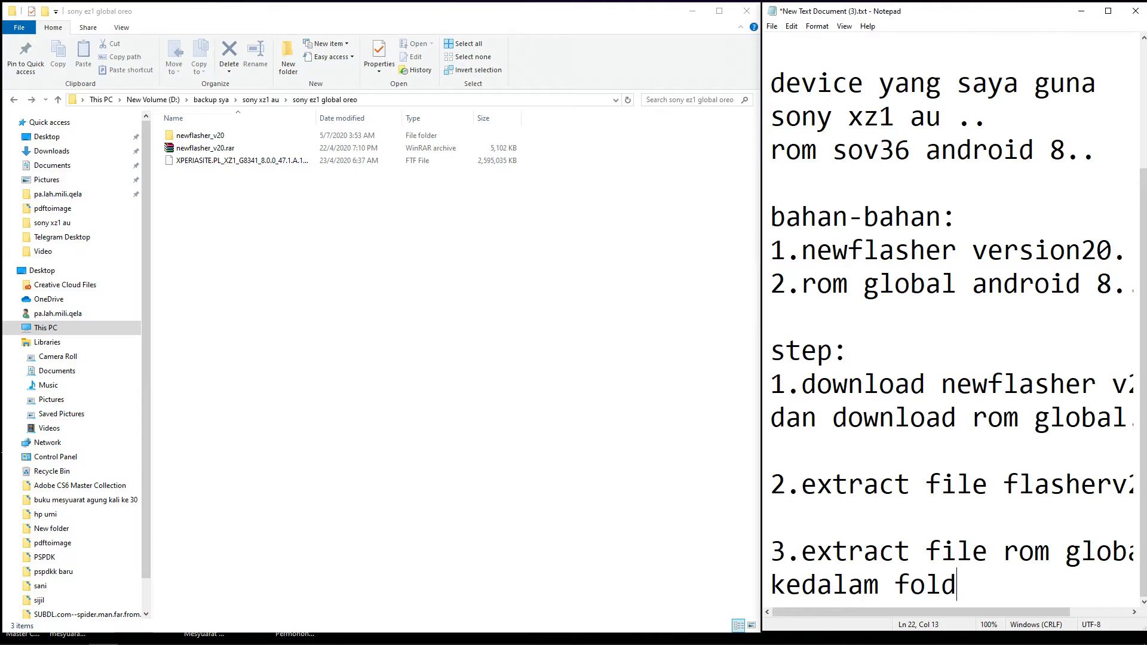
pyautogui.write('er flasher')
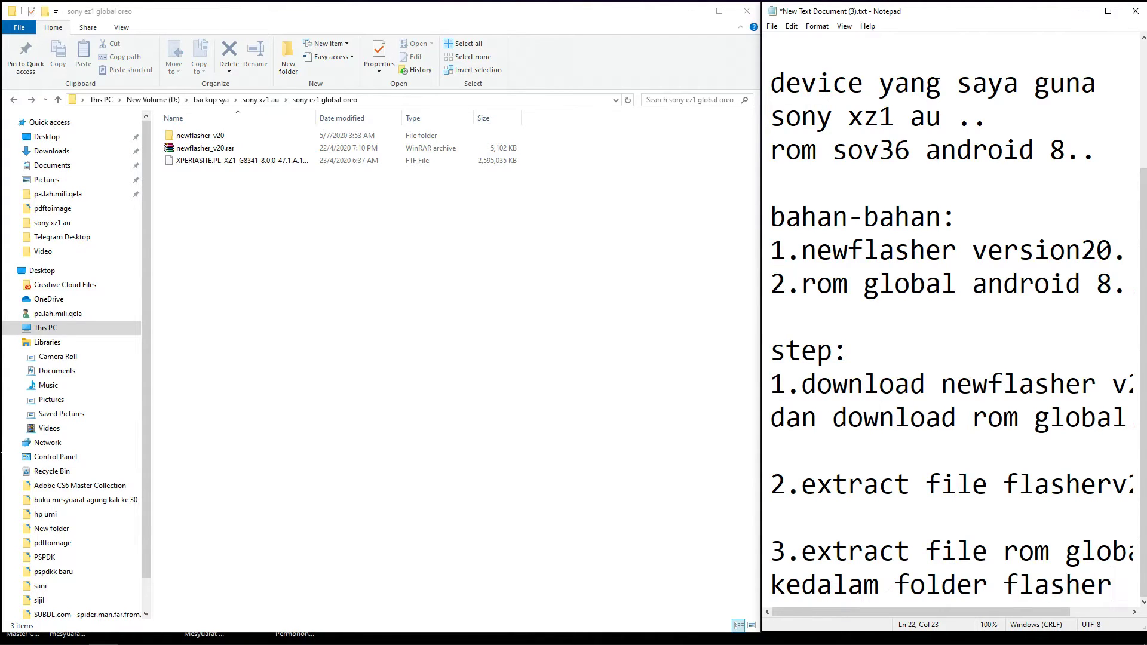
pyautogui.write('.')
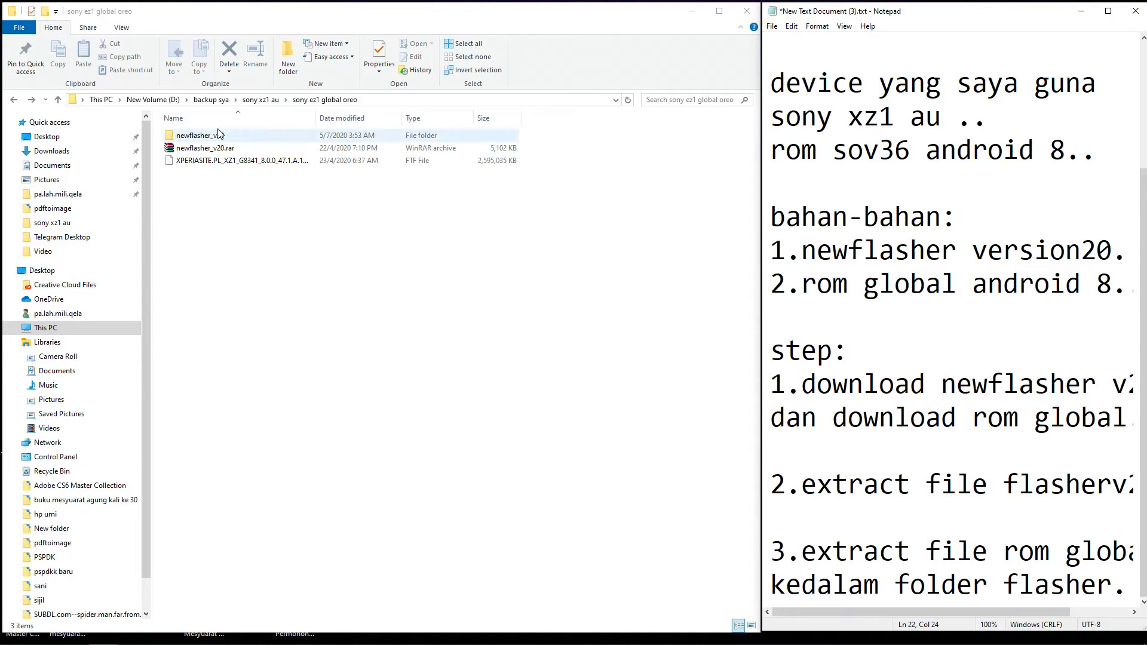
# Step: Open the XPERIASITE.PL XZ1 FTF file in WinRAR, extract all its contents into the newflasher_v20 folder, and view that folder in File Explorer
pyautogui.rightClick(231, 161)
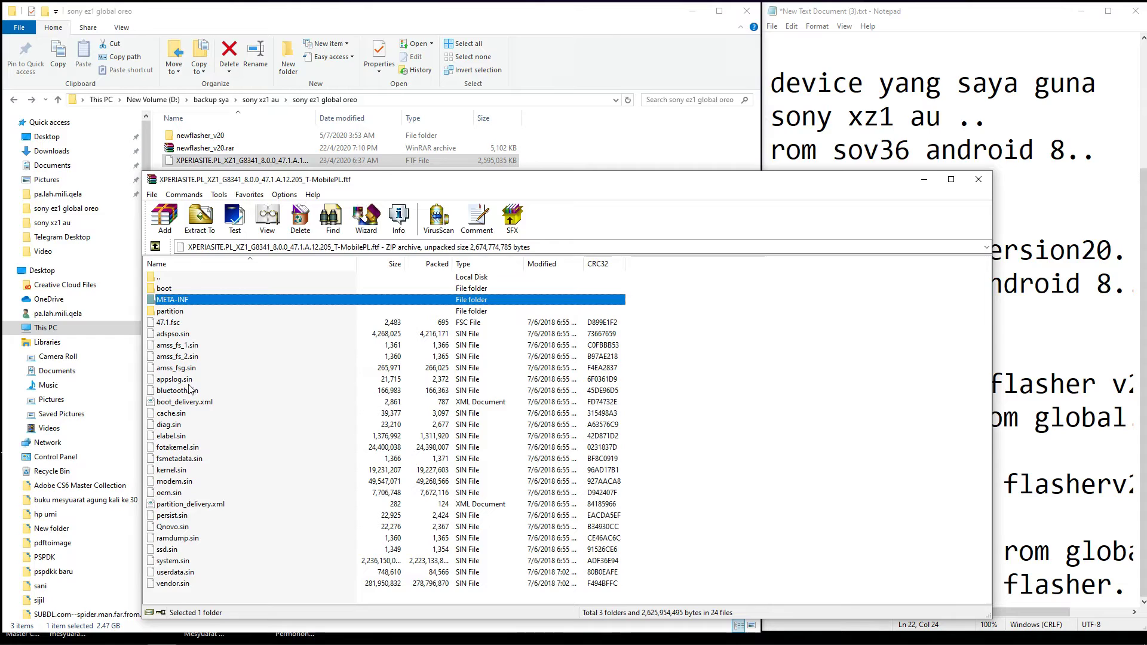
pyautogui.hotkey('ctrl', 'a')
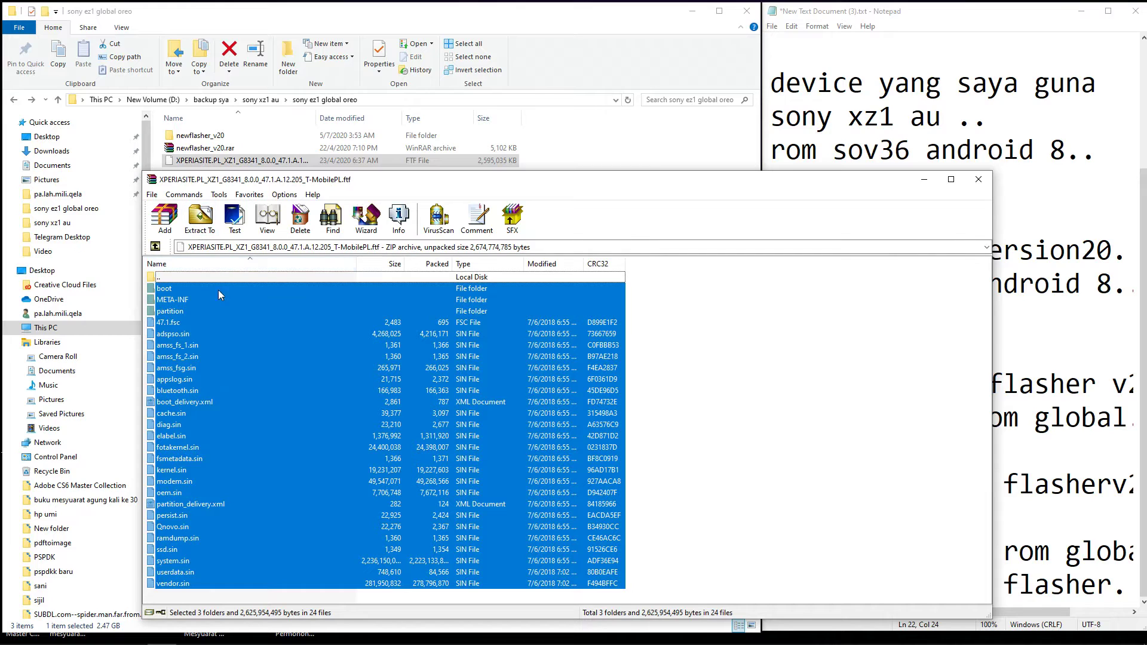
pyautogui.click(198, 221)
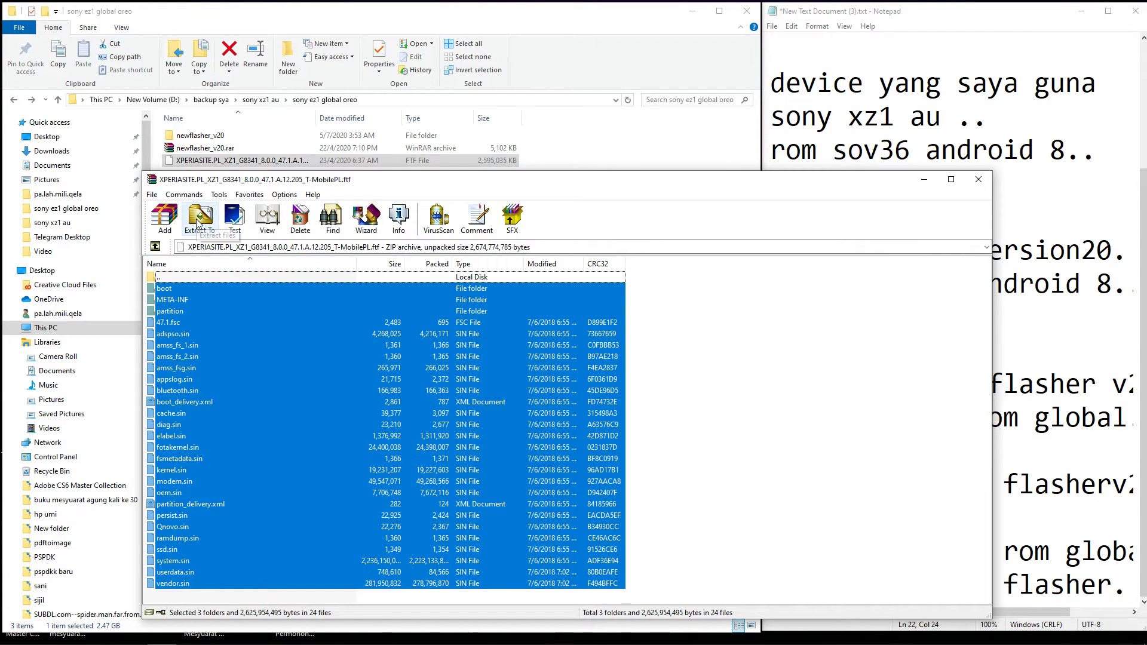
pyautogui.click(671, 399)
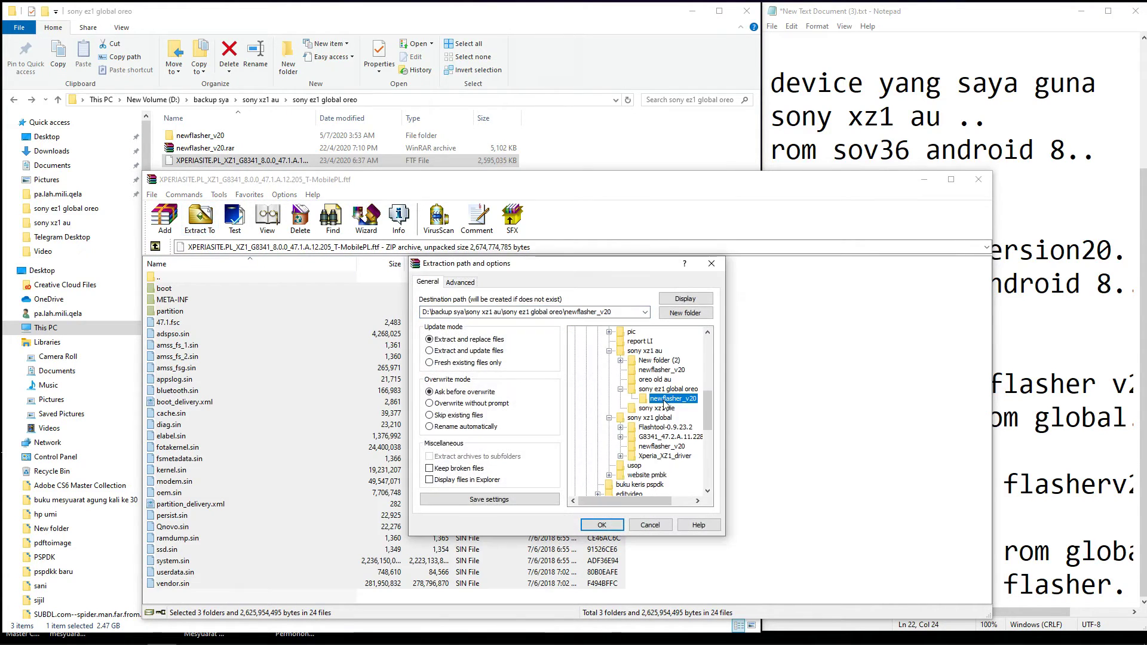
pyautogui.click(601, 526)
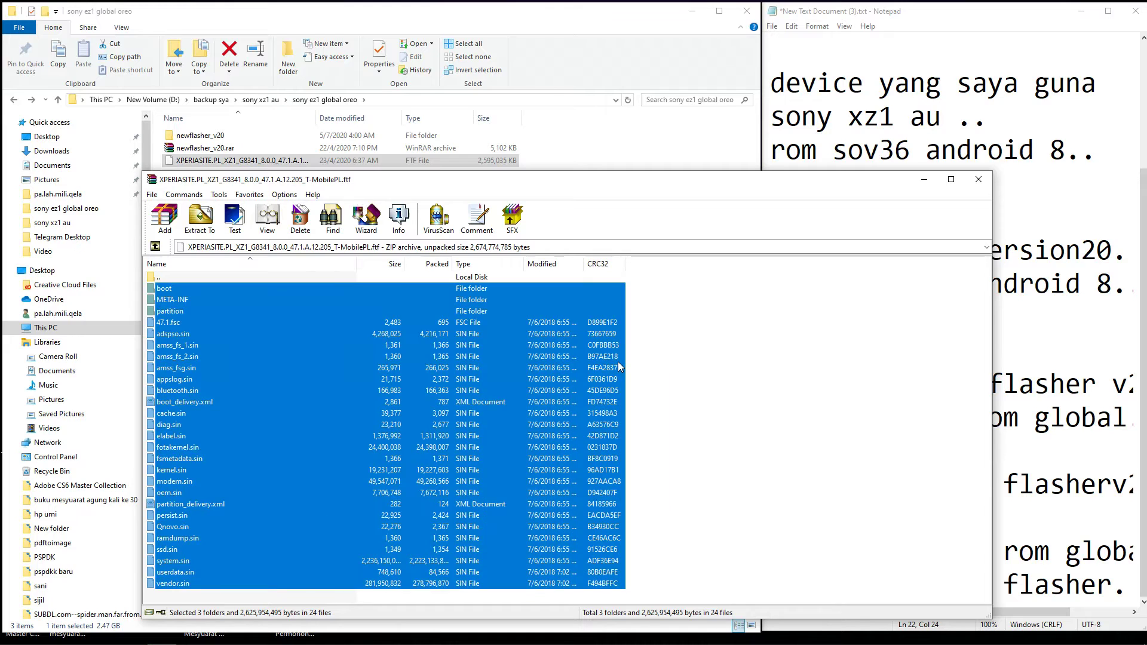
pyautogui.click(746, 366)
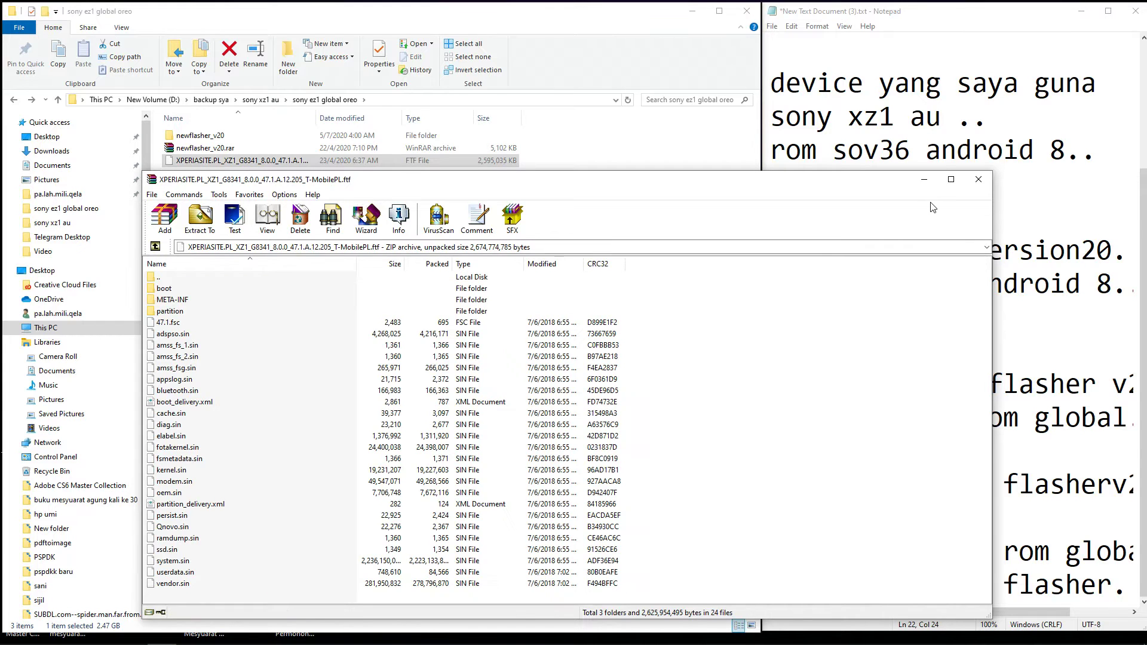
pyautogui.click(979, 179)
pyautogui.doubleClick(214, 142)
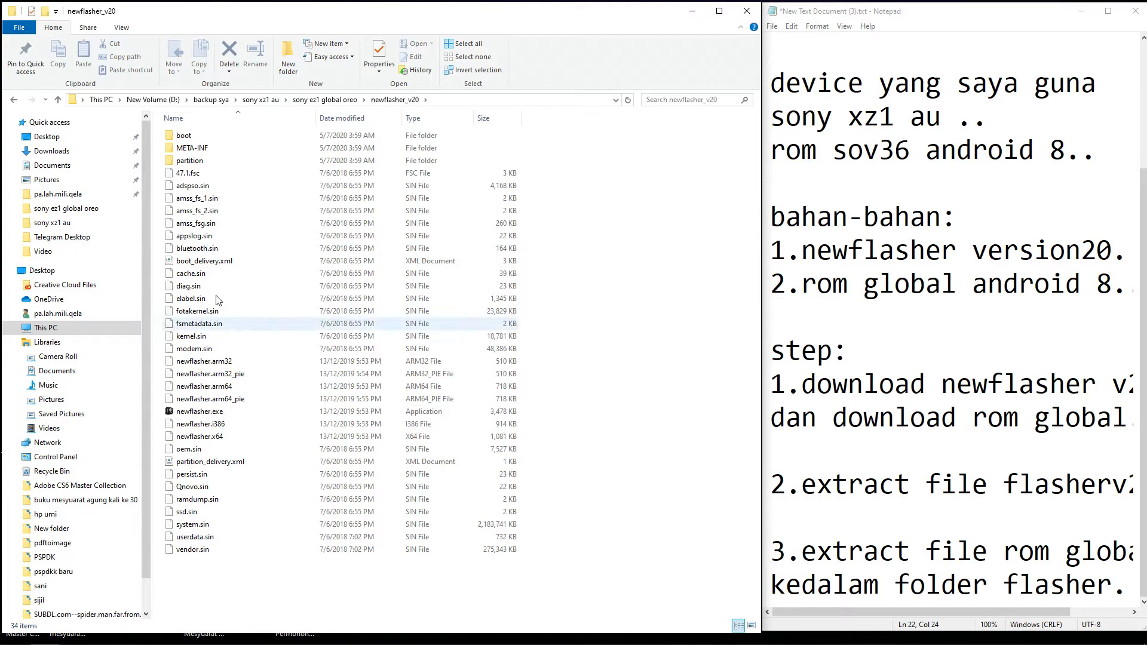
pyautogui.click(277, 249)
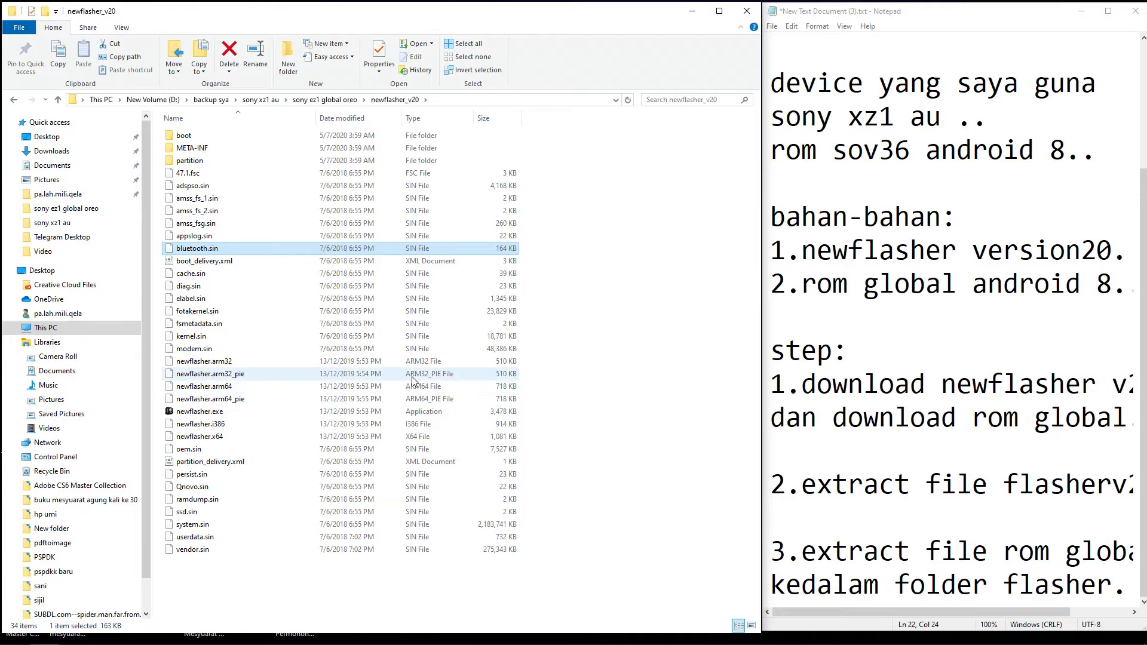
# Step: In Notepad, write the fourth instruction after a blank line as "4.buka folder flasher"
pyautogui.click(848, 484)
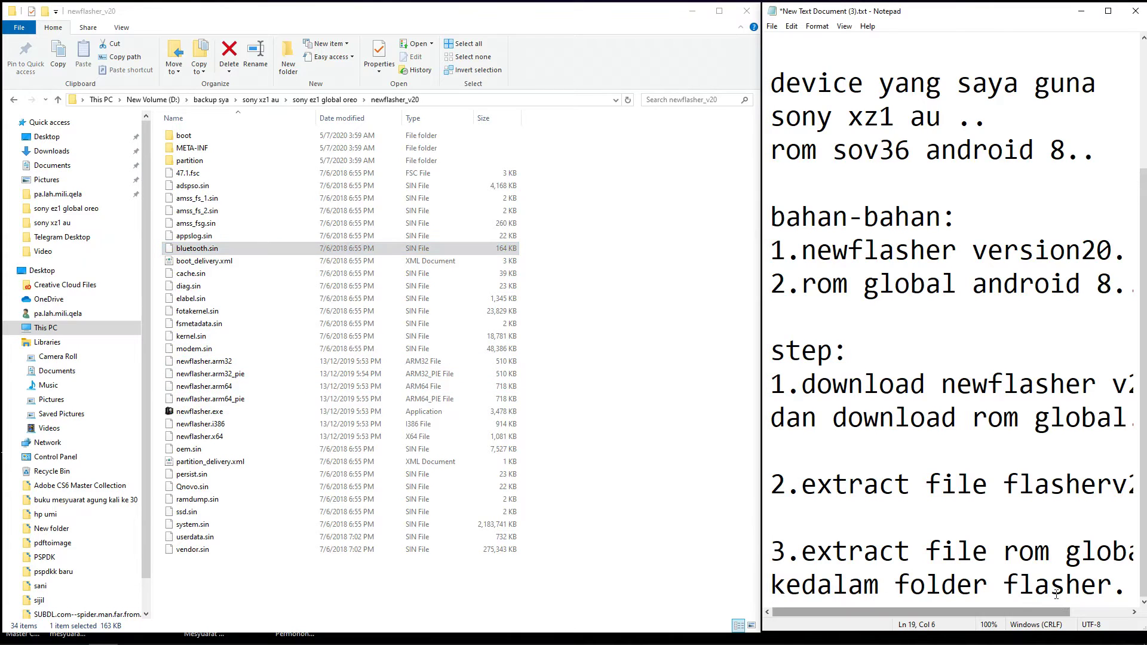
pyautogui.click(1130, 585)
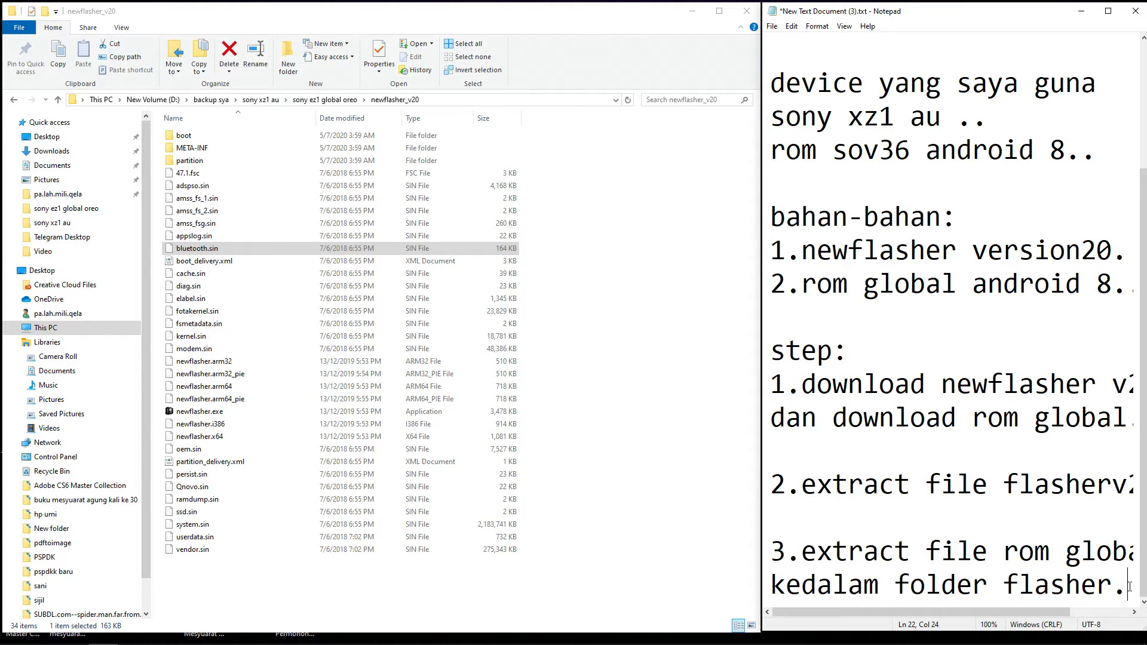
pyautogui.press('Return')
pyautogui.press('Return')
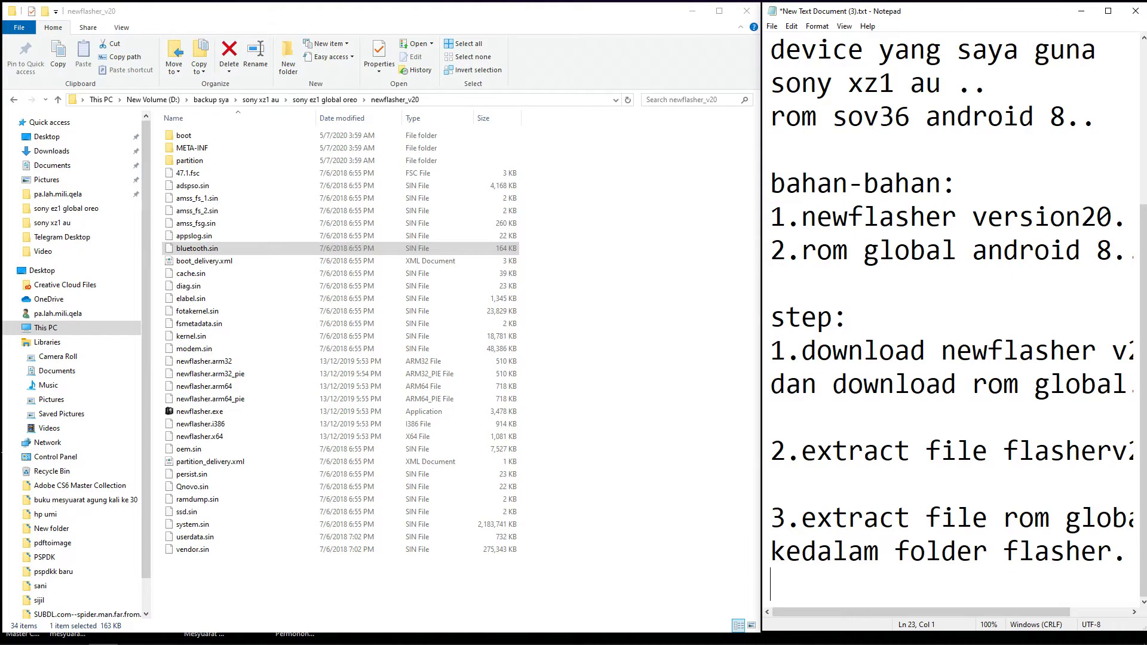
pyautogui.write('4.')
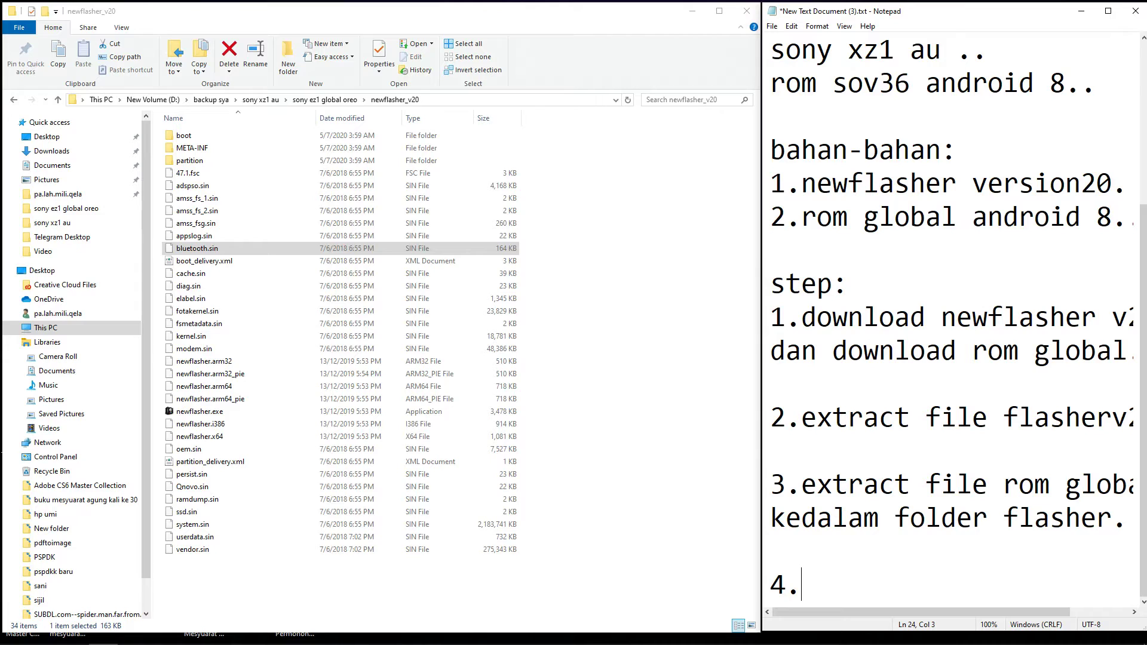
pyautogui.write('buka file')
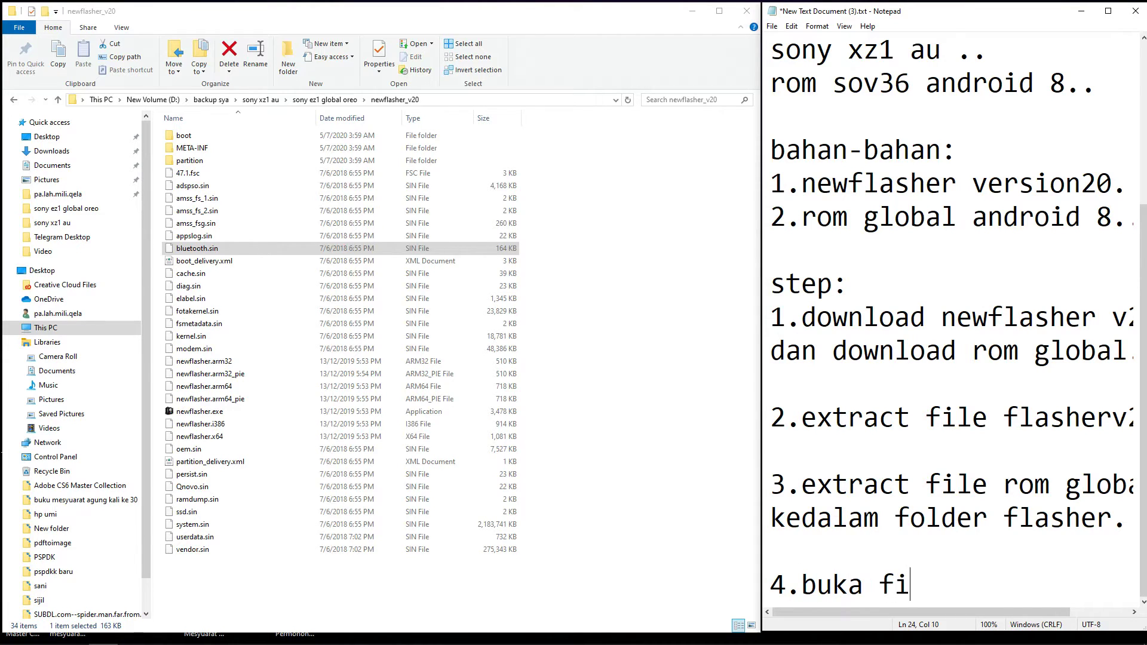
pyautogui.press('BackSpace')
pyautogui.press('BackSpace')
pyautogui.press('BackSpace')
pyautogui.write('older ')
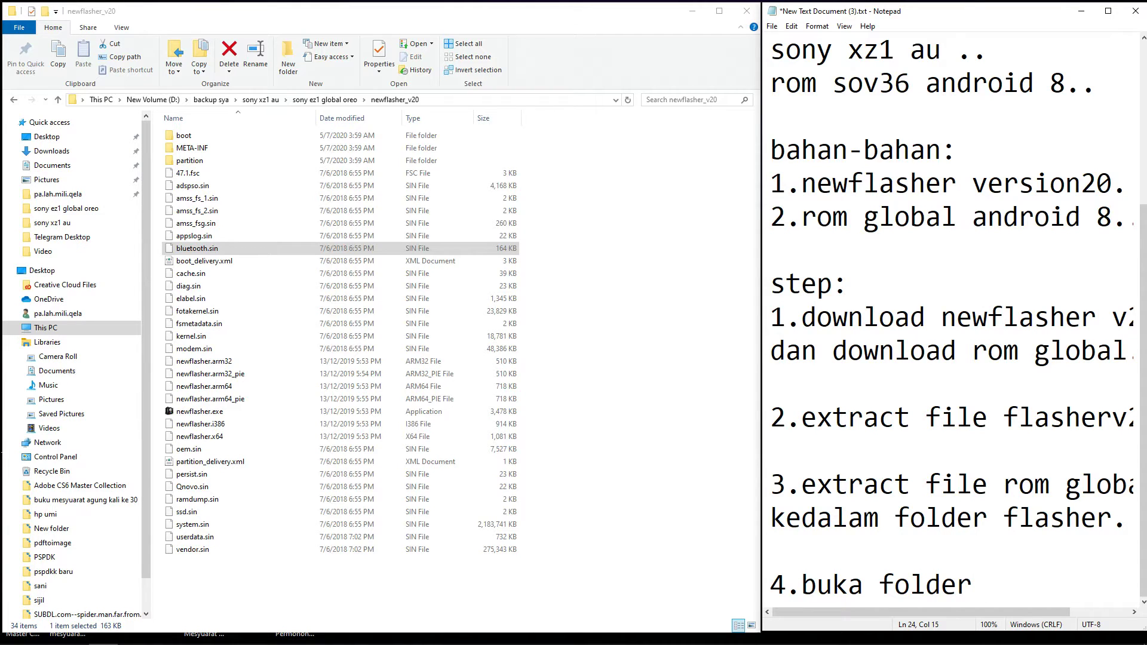
pyautogui.write('flasher')
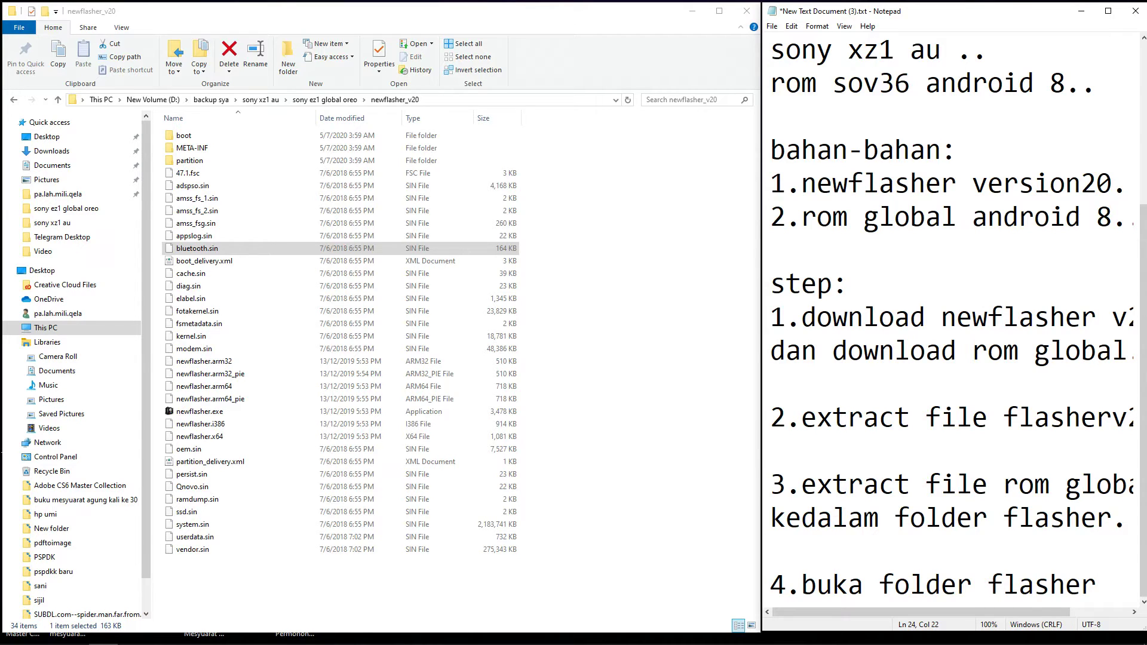
# Step: Continue the fourth instruction on two lines below with "search file .ta/.tab" and "dan delete"
pyautogui.press('Return')
pyautogui.write('search ')
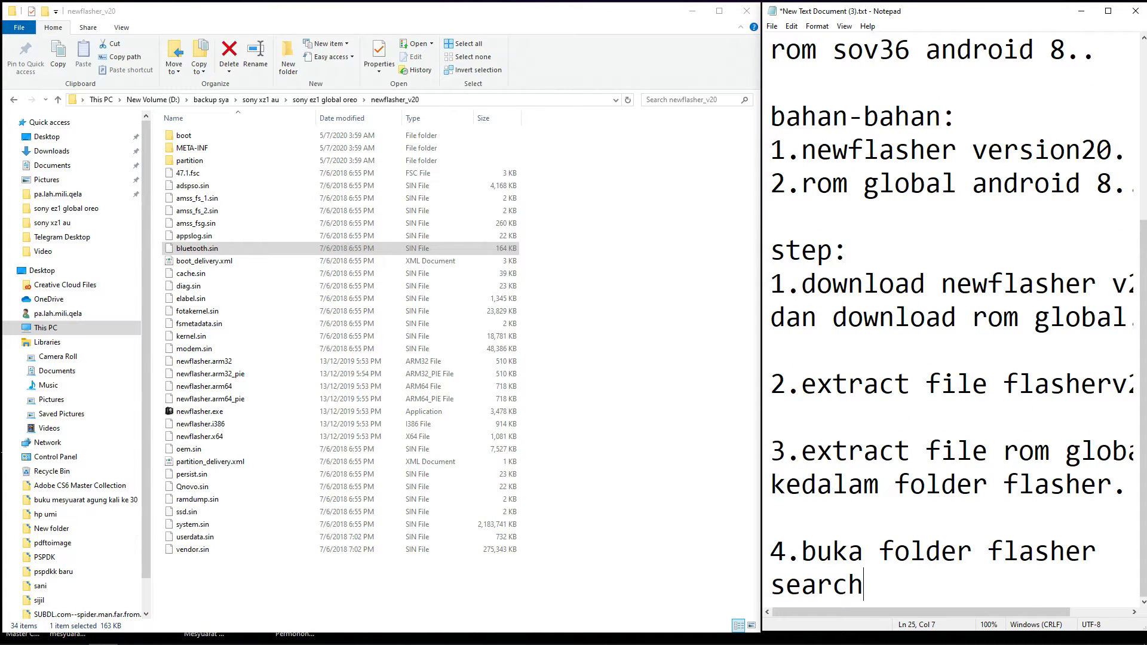
pyautogui.write('file')
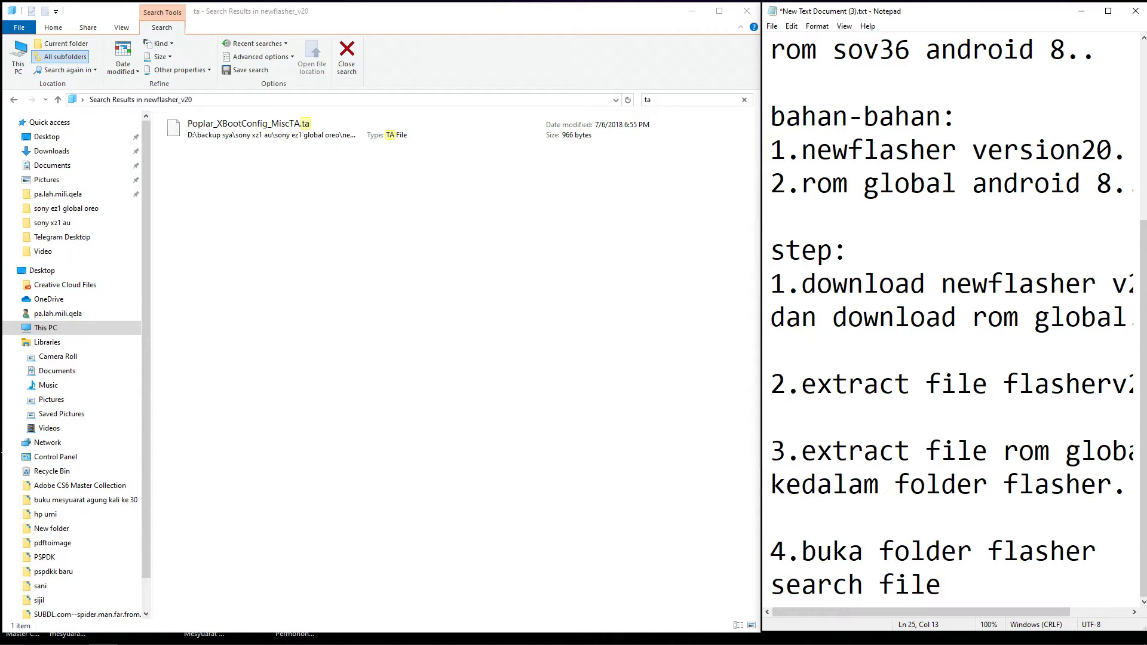
pyautogui.write(' .ta/.tab')
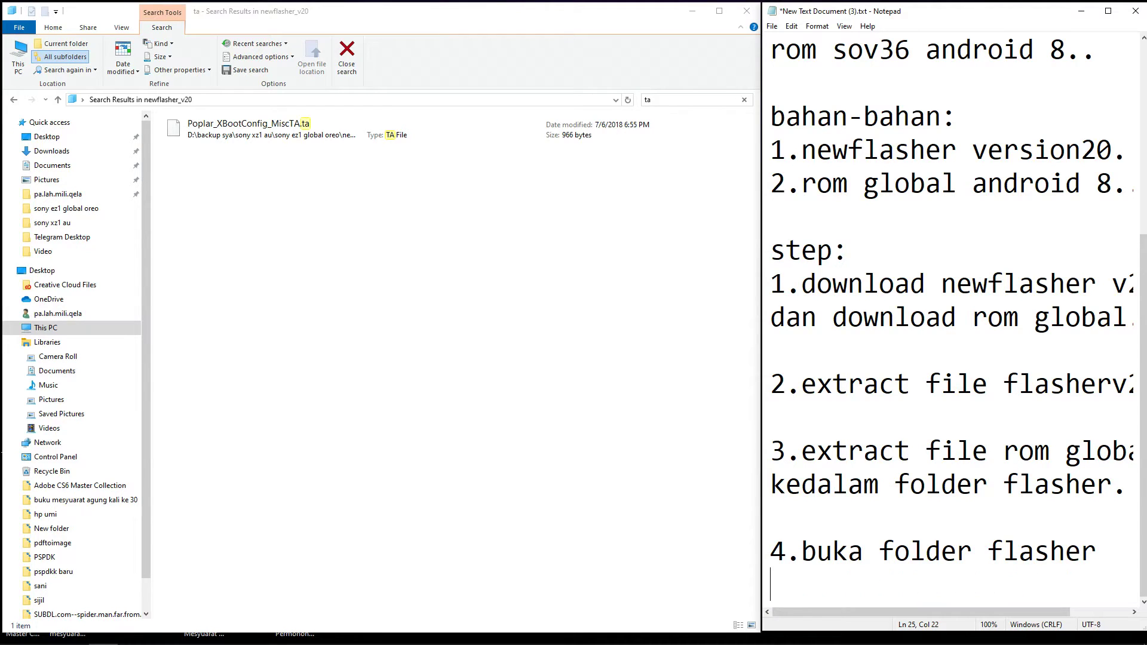
pyautogui.press('Return')
pyautogui.write('dan delete')
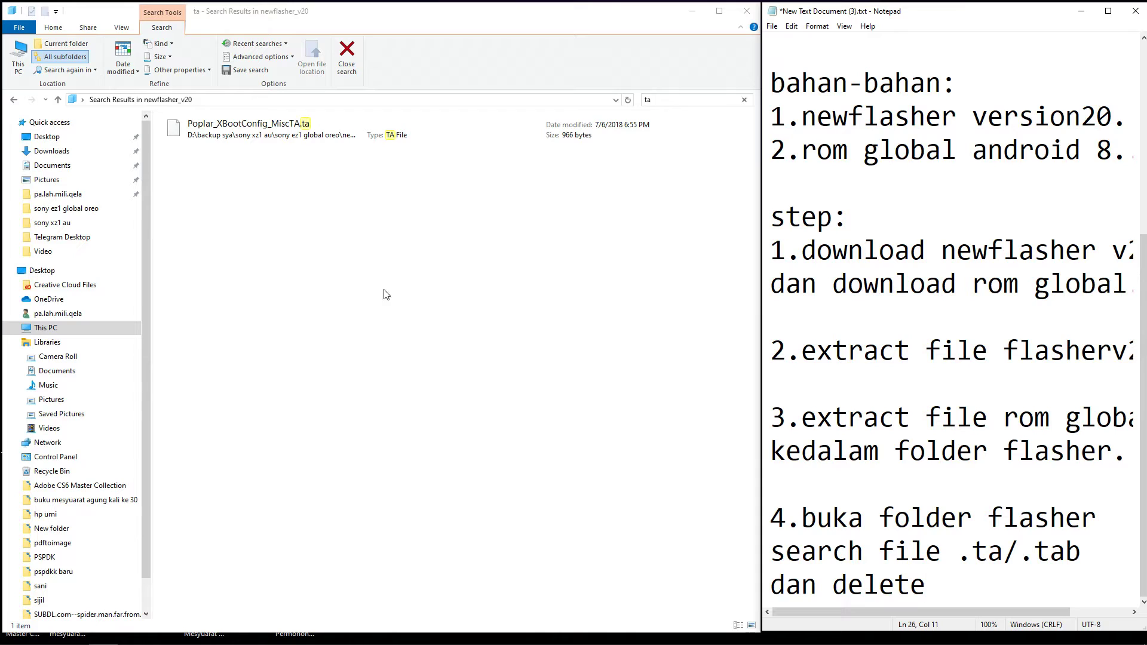
# Step: In File Explorer, delete Poplar_XBootConfig_MiscTA.ta from the search results, refresh them, and clear the search to return to the newflasher_v20 folder
pyautogui.click(237, 135)
pyautogui.rightClick(236, 134)
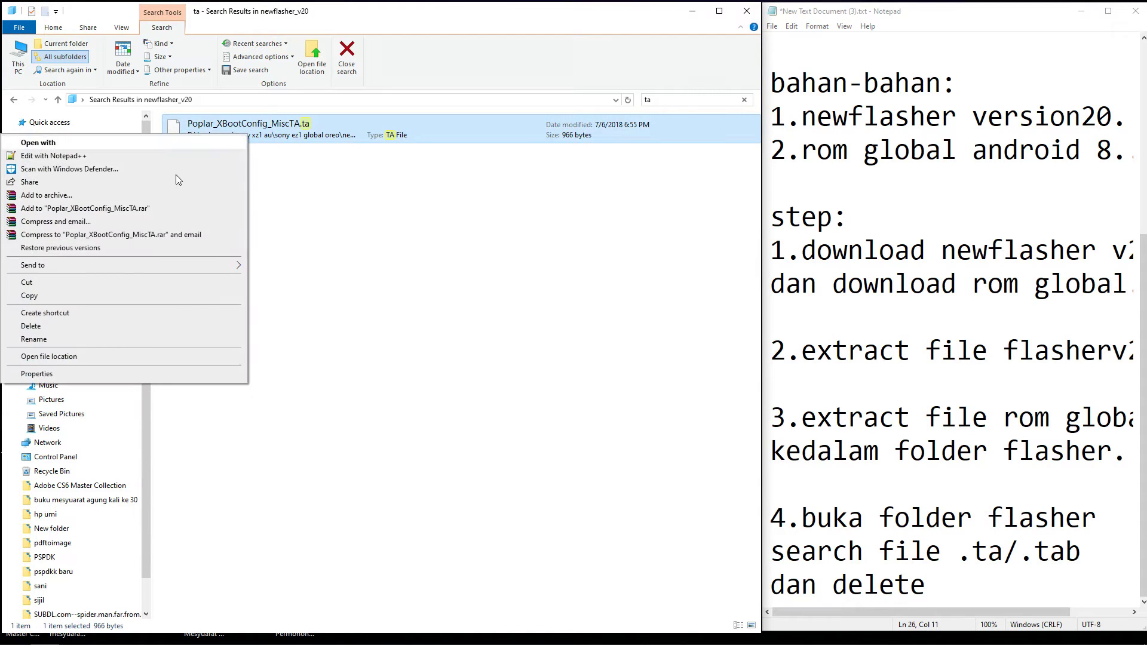
pyautogui.click(87, 329)
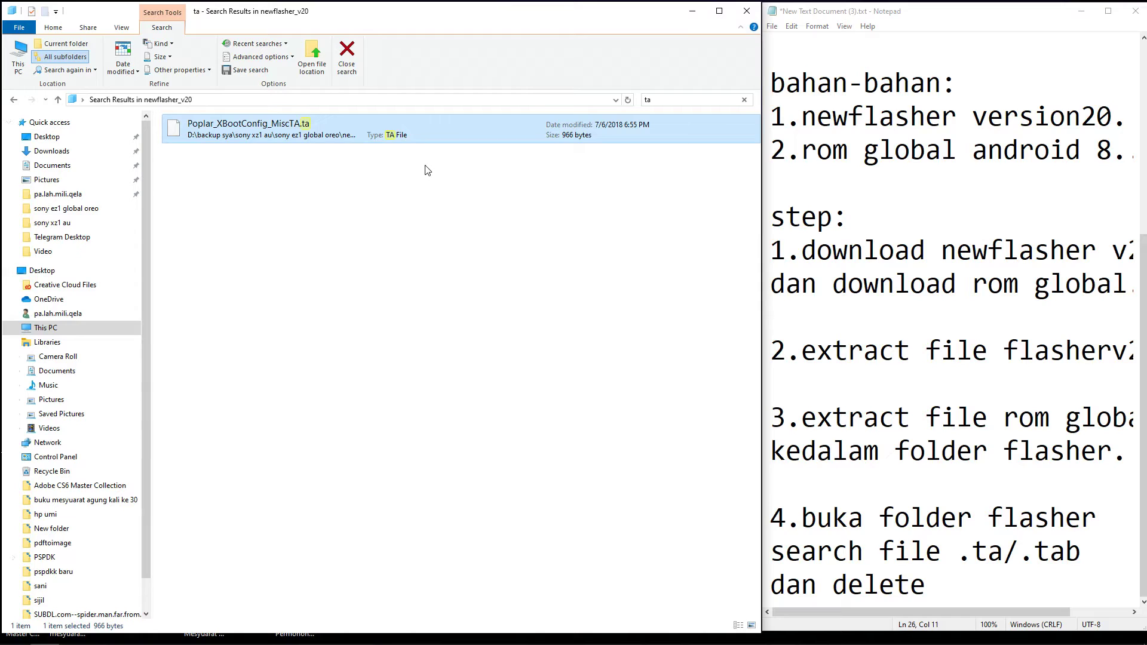
pyautogui.rightClick(291, 191)
pyautogui.click(221, 238)
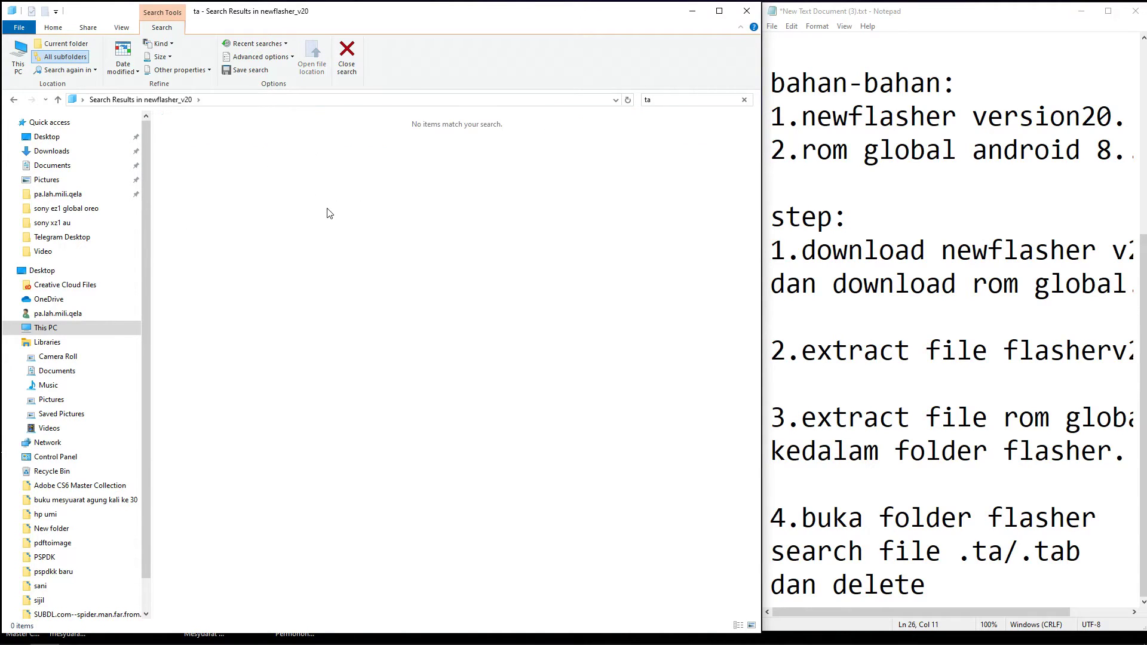
pyautogui.click(691, 103)
pyautogui.press('BackSpace')
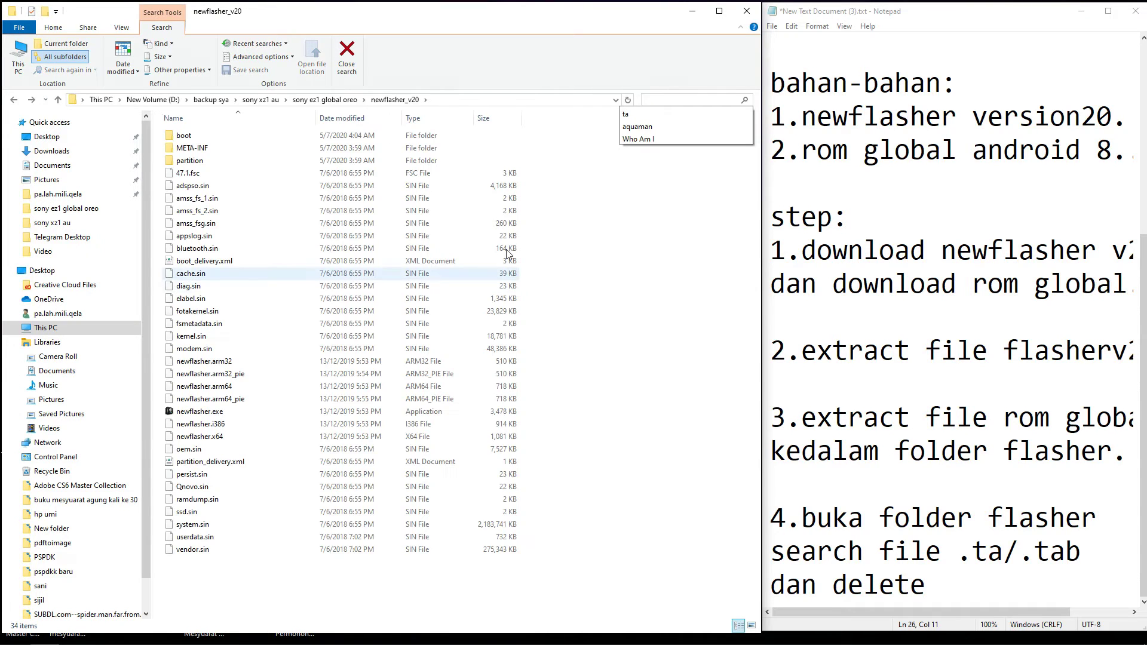
pyautogui.click(385, 437)
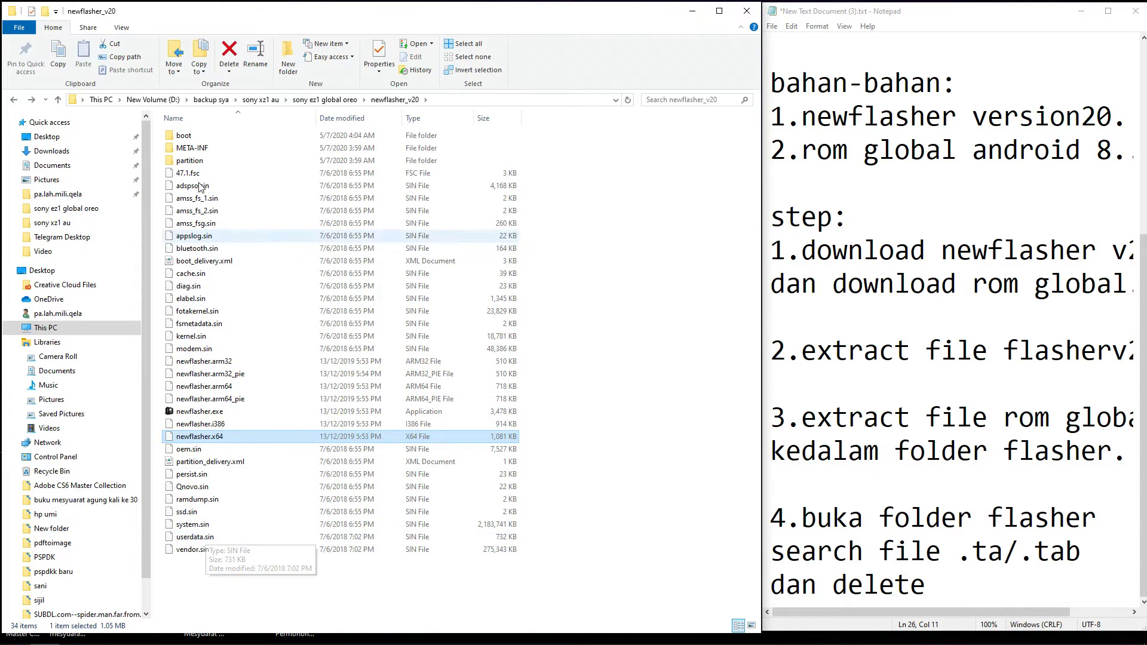
# Step: Look inside the partition, boot and META-INF subfolders of newflasher_v20, returning to the parent folder after each
pyautogui.doubleClick(190, 161)
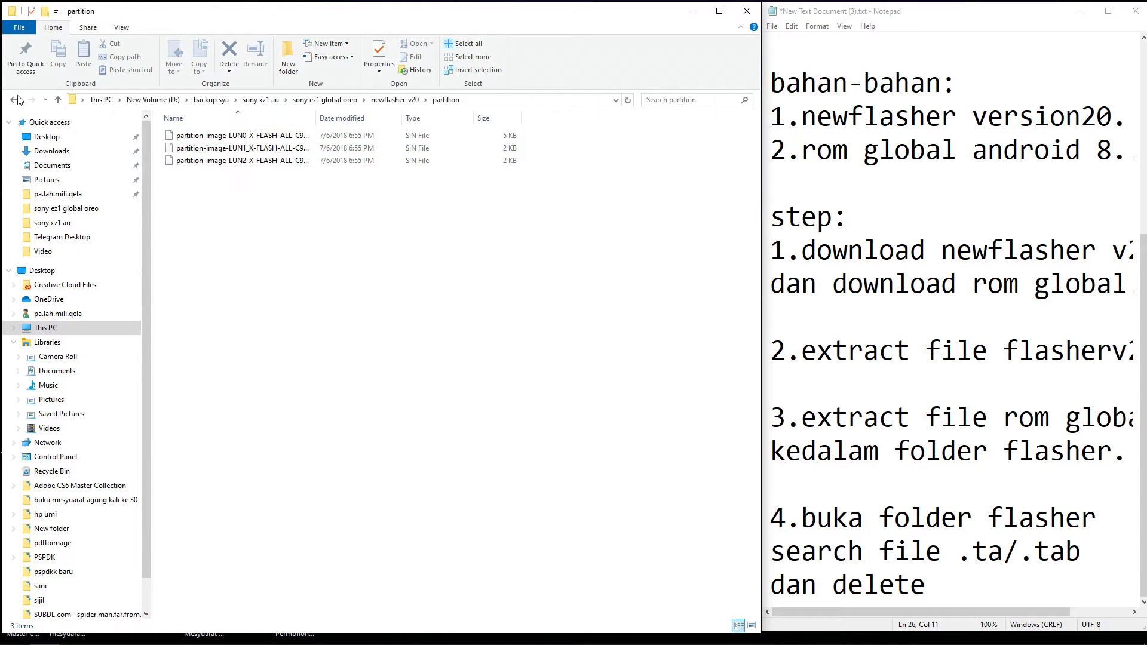
pyautogui.click(16, 99)
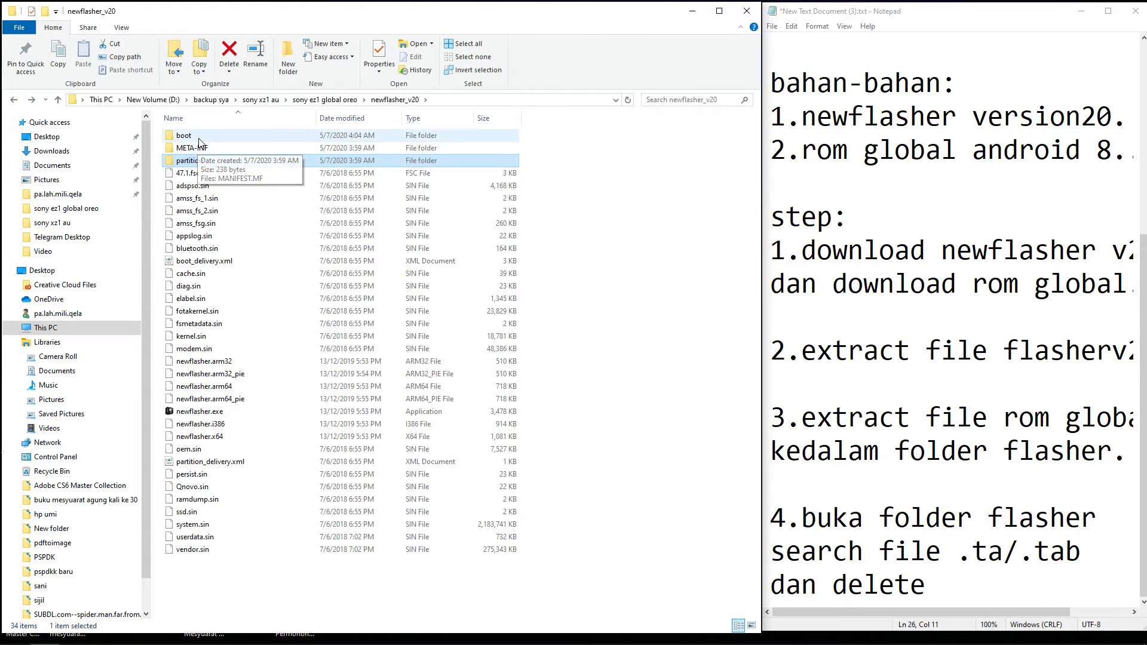
pyautogui.doubleClick(198, 137)
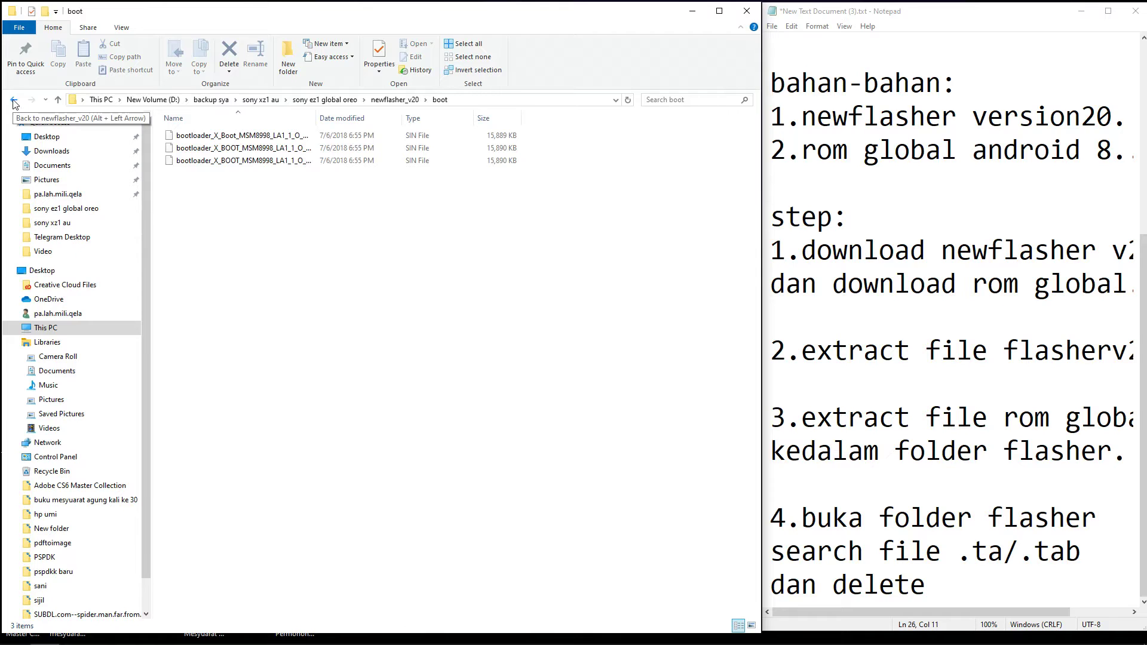
pyautogui.click(16, 99)
pyautogui.click(201, 151)
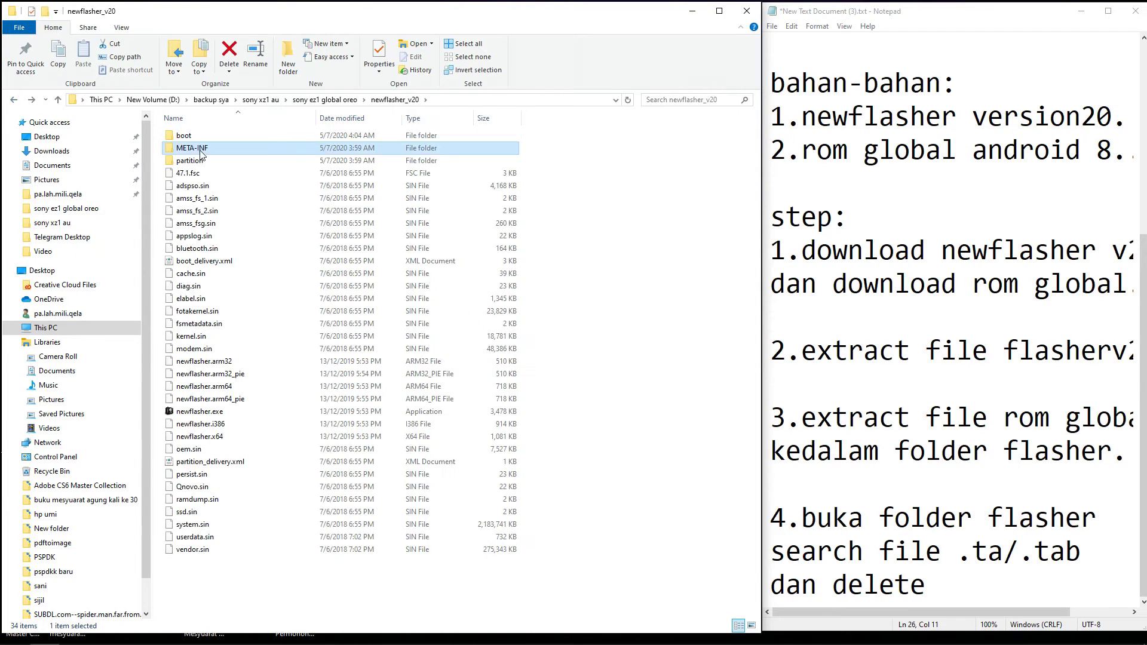
pyautogui.doubleClick(200, 151)
pyautogui.click(14, 101)
pyautogui.click(639, 469)
pyautogui.rightClick(670, 375)
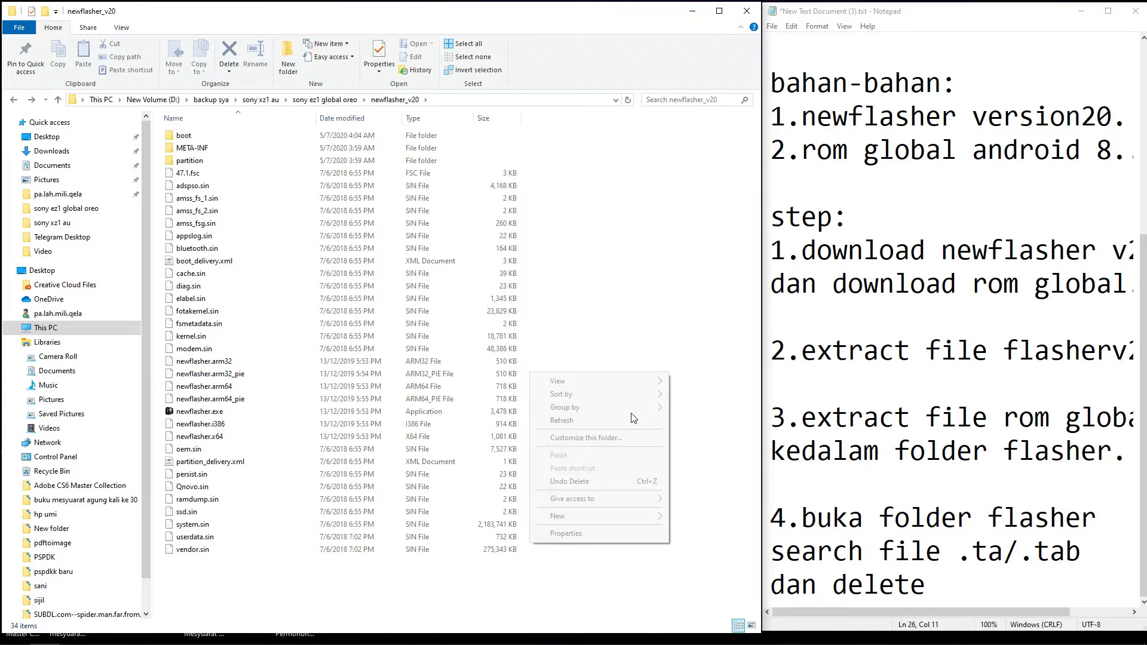
pyautogui.press('Escape')
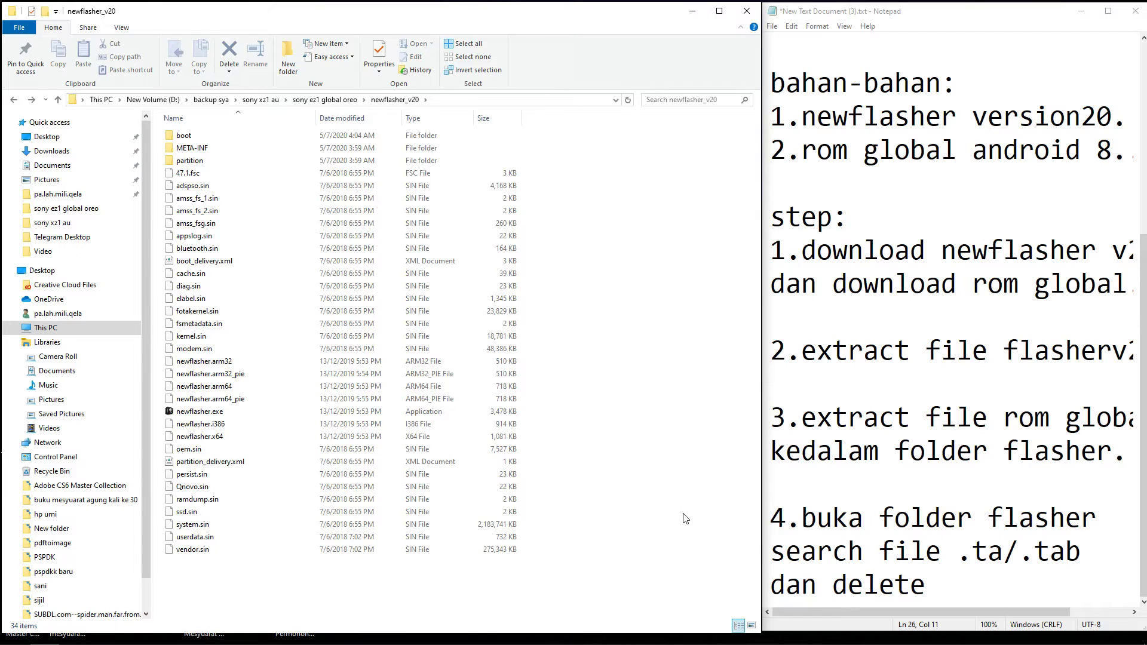
# Step: In Notepad, write the fifth instruction after a blank line as "5.off kan fon anda"
pyautogui.click(966, 595)
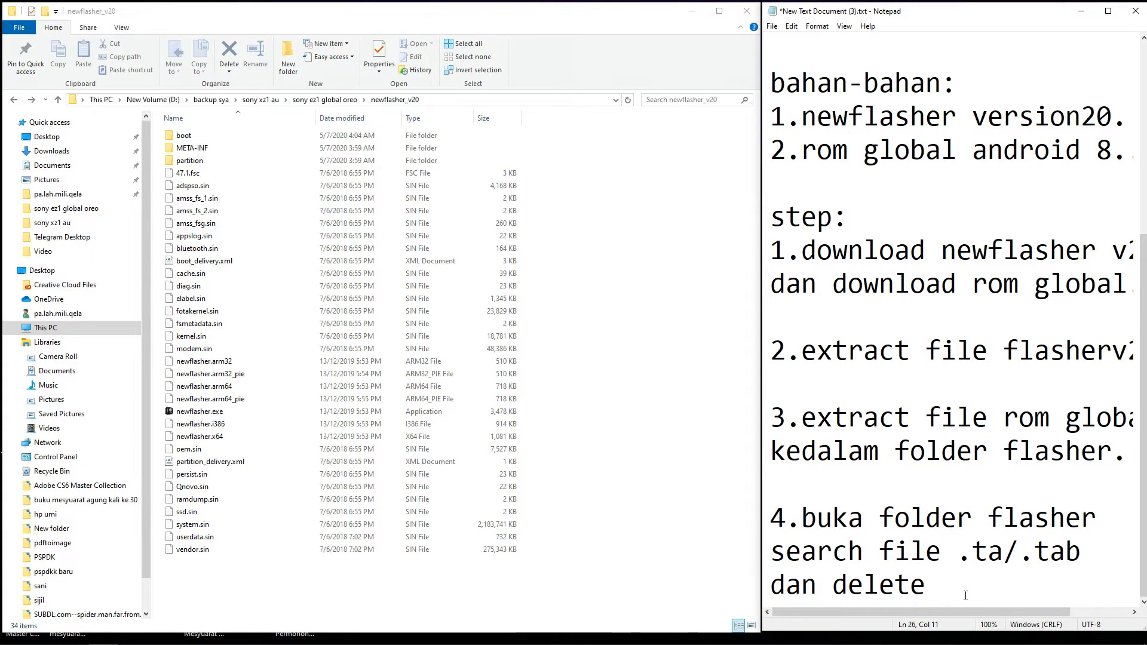
pyautogui.press('Return')
pyautogui.press('Return')
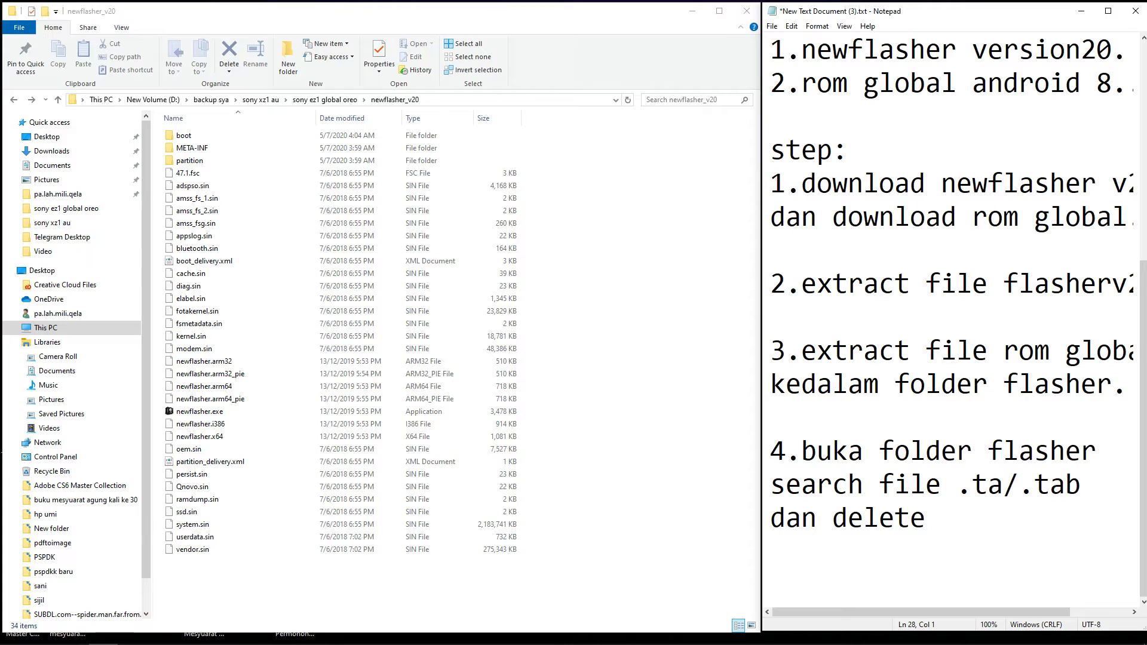
pyautogui.write('5')
pyautogui.write('off k')
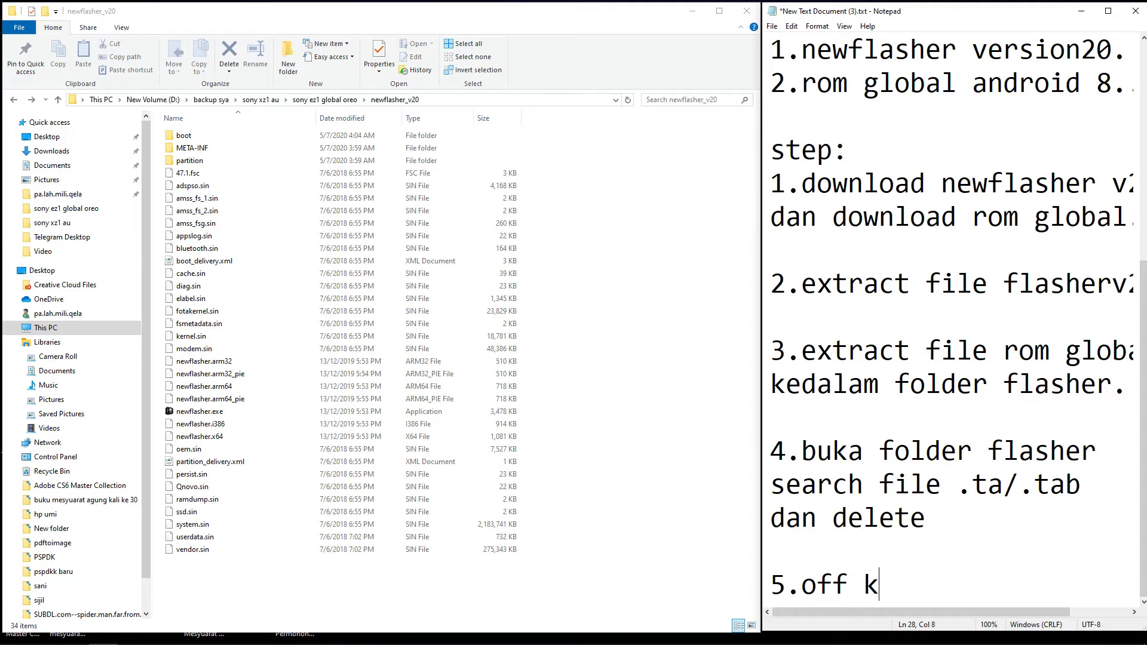
pyautogui.write('an fon ')
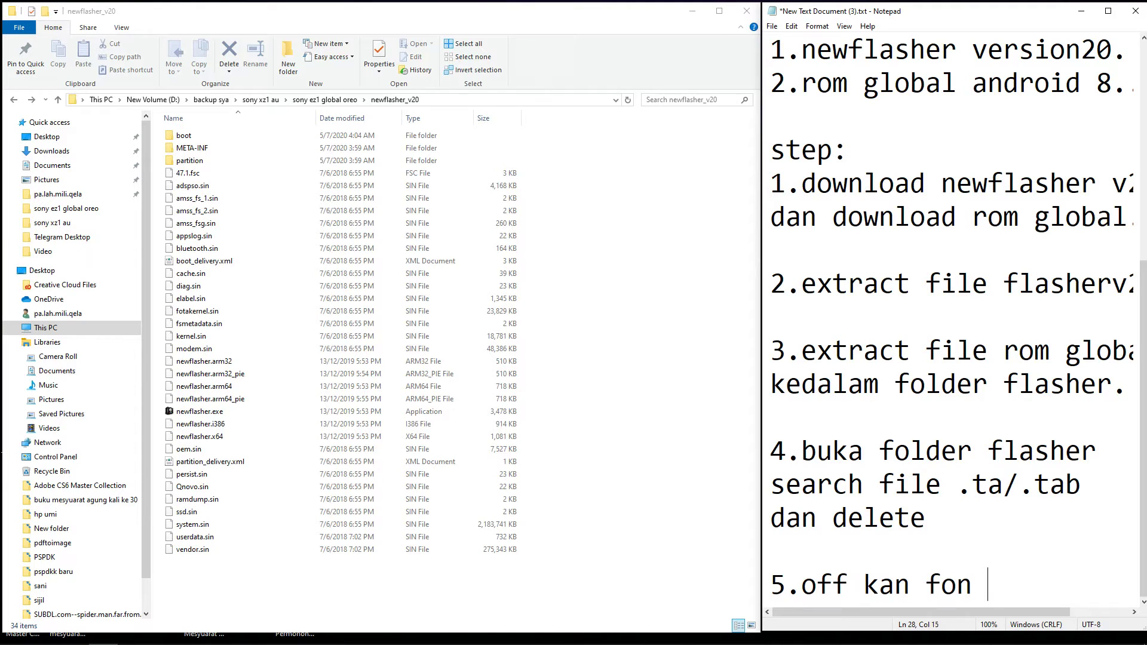
pyautogui.write('anda')
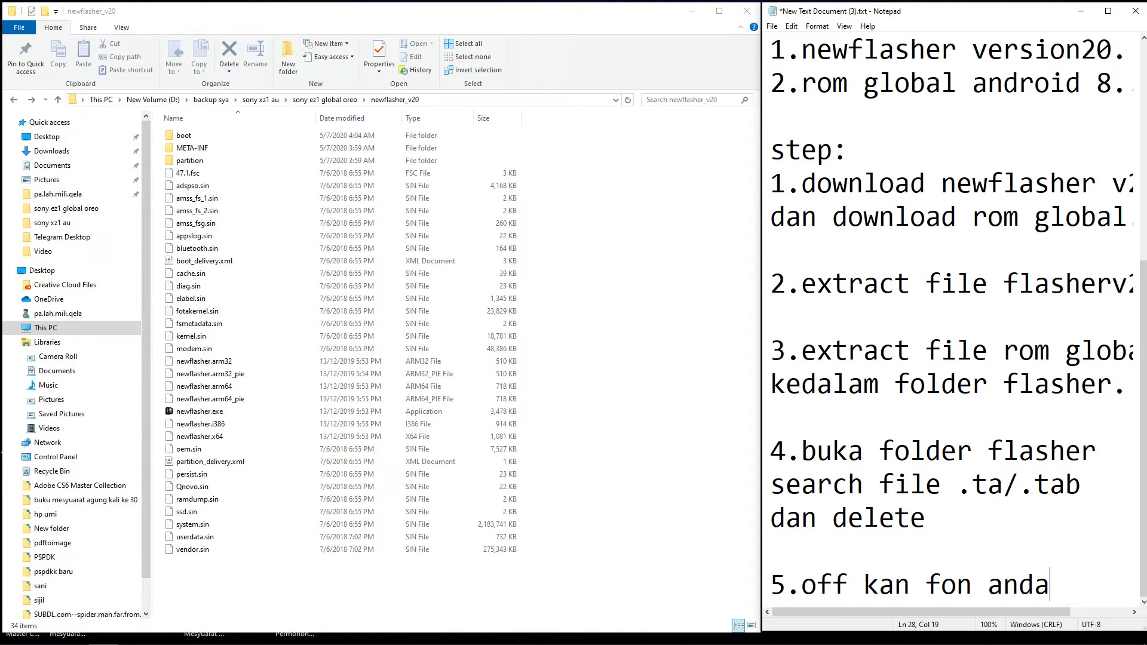
# Step: Write the sixth instruction after a blank line as "6.click newflasher.exe"
pyautogui.press('Return')
pyautogui.press('Return')
pyautogui.write('6.')
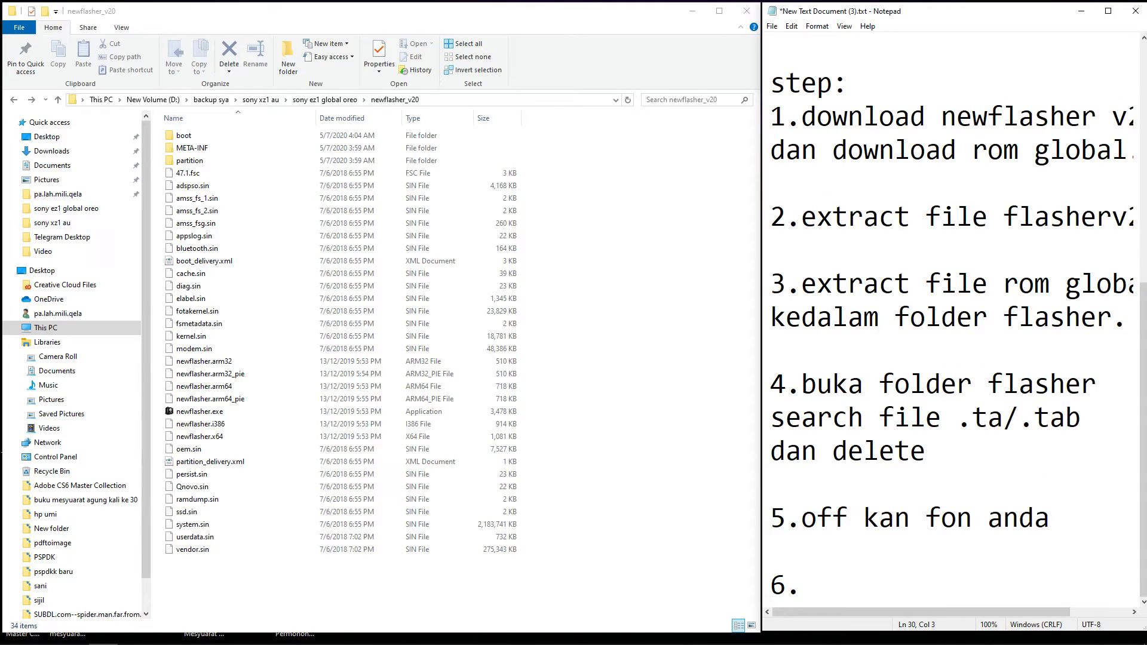
pyautogui.write('click n')
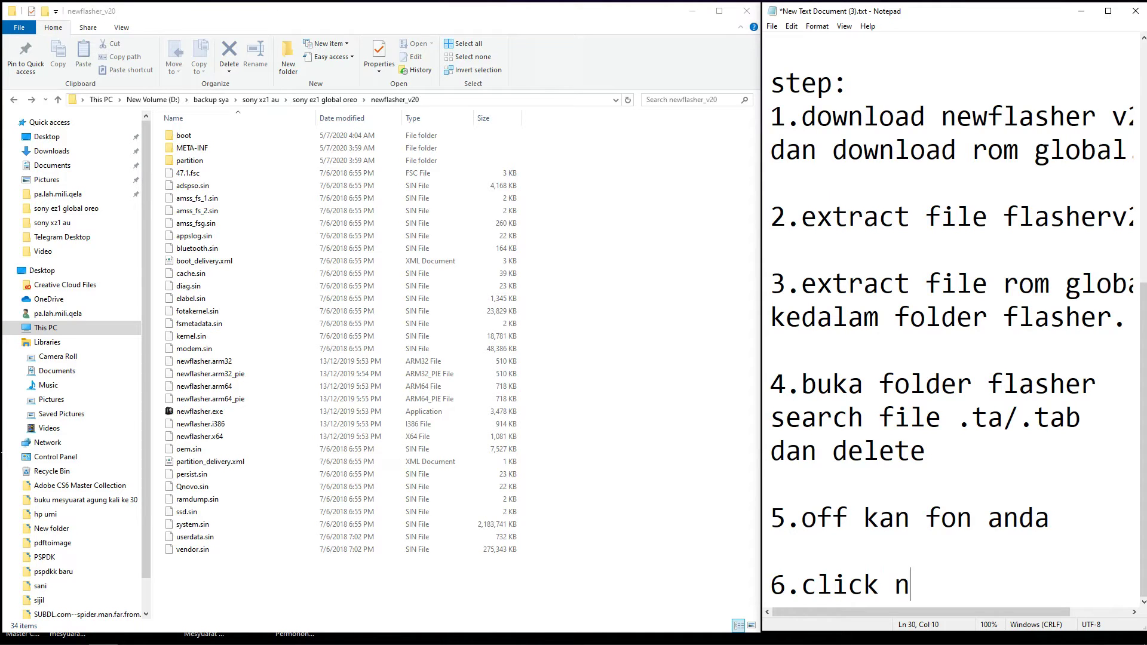
pyautogui.write('ewflasher')
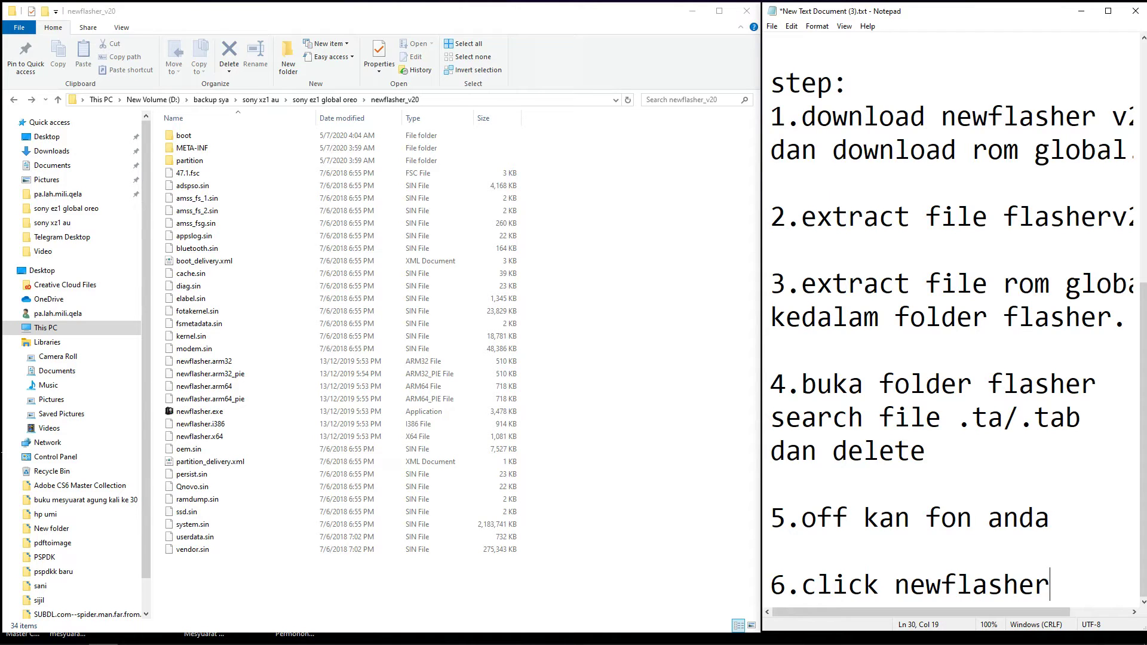
pyautogui.write('.exe')
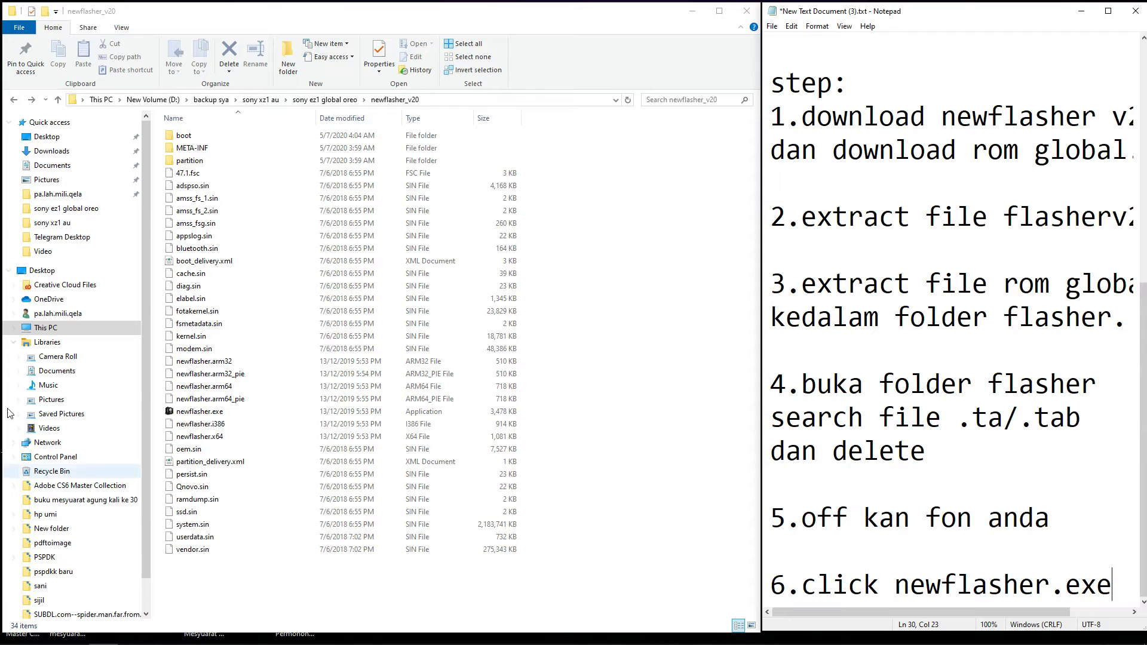
# Step: In File Explorer, select newflasher.exe and view the actions available for it
pyautogui.click(230, 413)
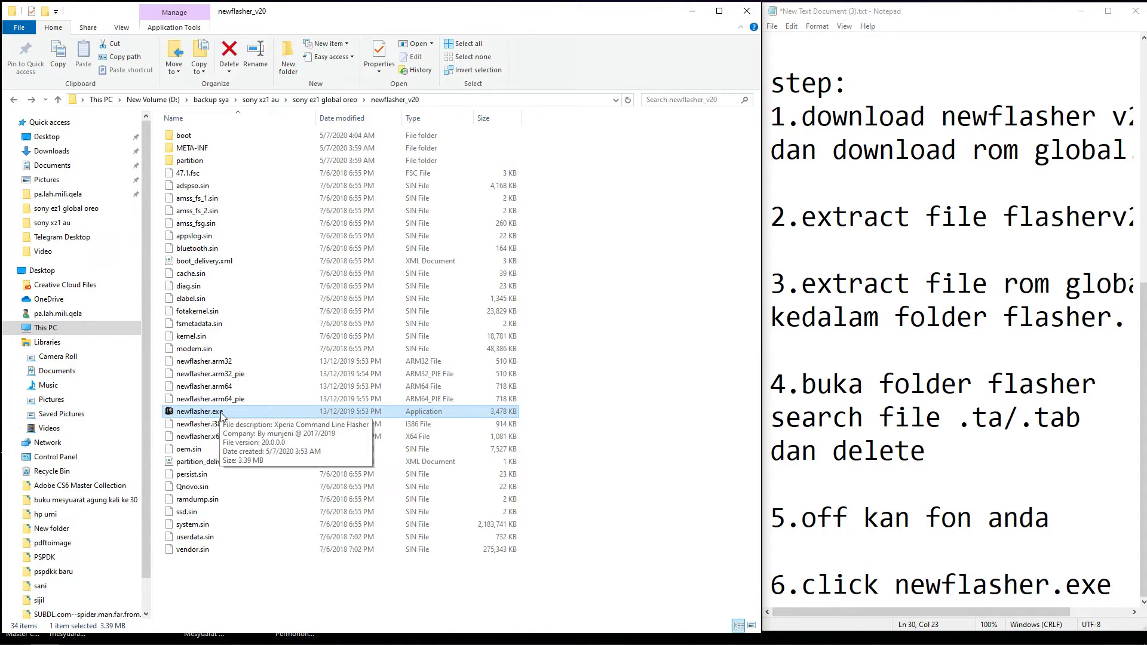
pyautogui.rightClick(221, 416)
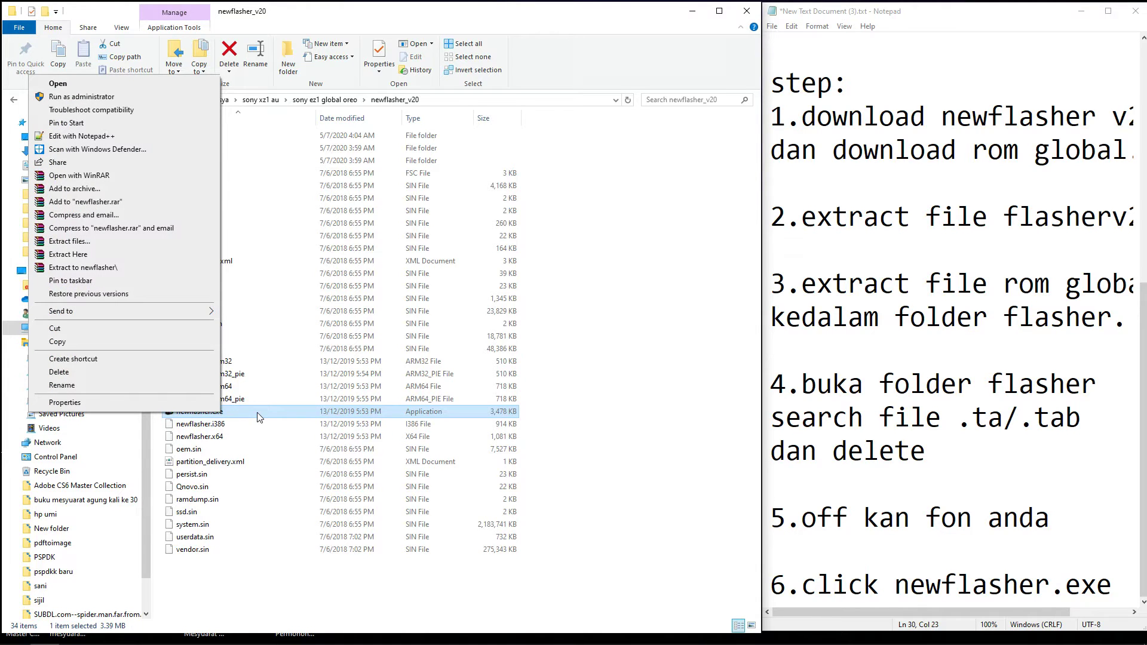
# Step: In Notepad, add the line "rightclick run as admin" directly below the sixth instruction
pyautogui.click(1109, 587)
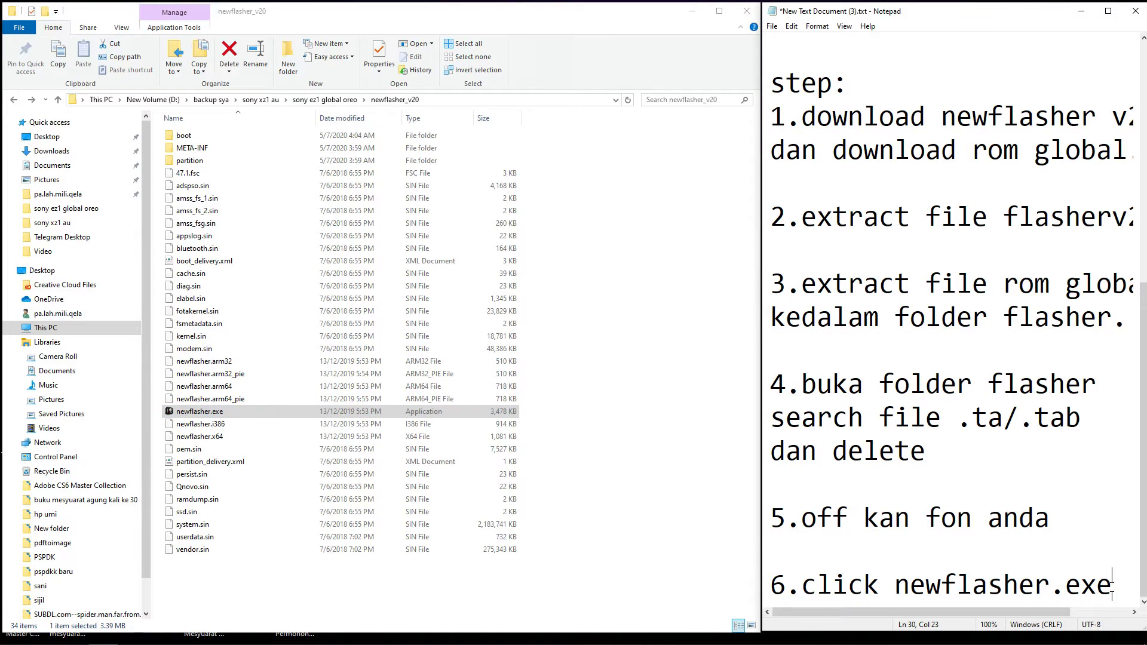
pyautogui.press('Return')
pyautogui.write('ri')
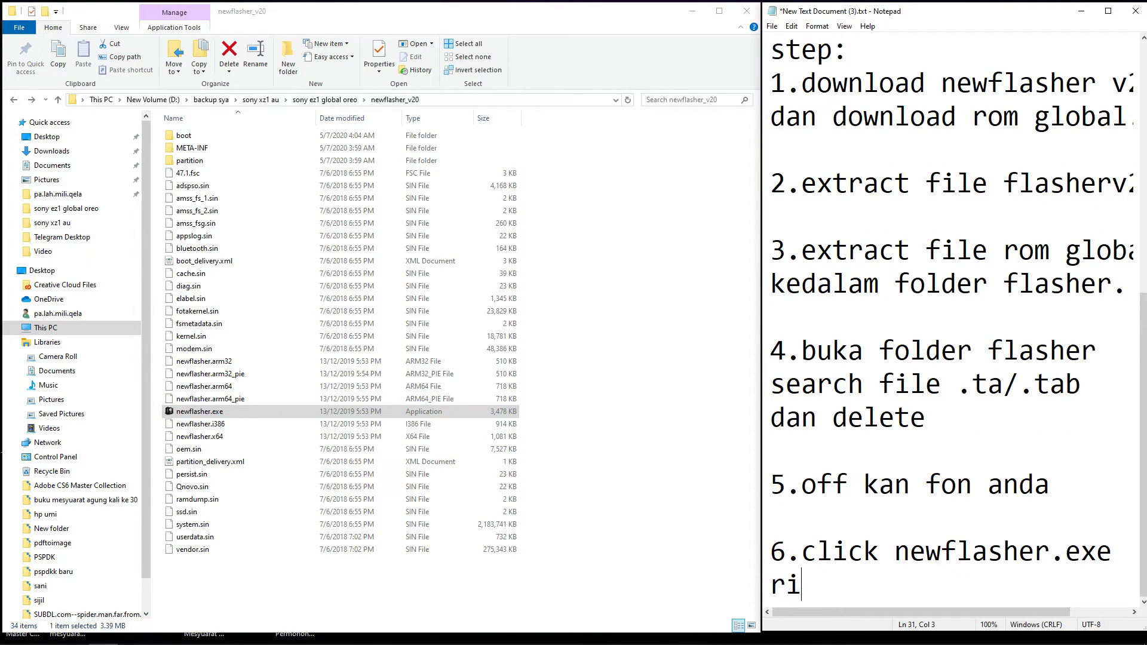
pyautogui.write('ngt')
pyautogui.press('BackSpace')
pyautogui.press('BackSpace')
pyautogui.press('BackSpace')
pyautogui.write('ghtclick')
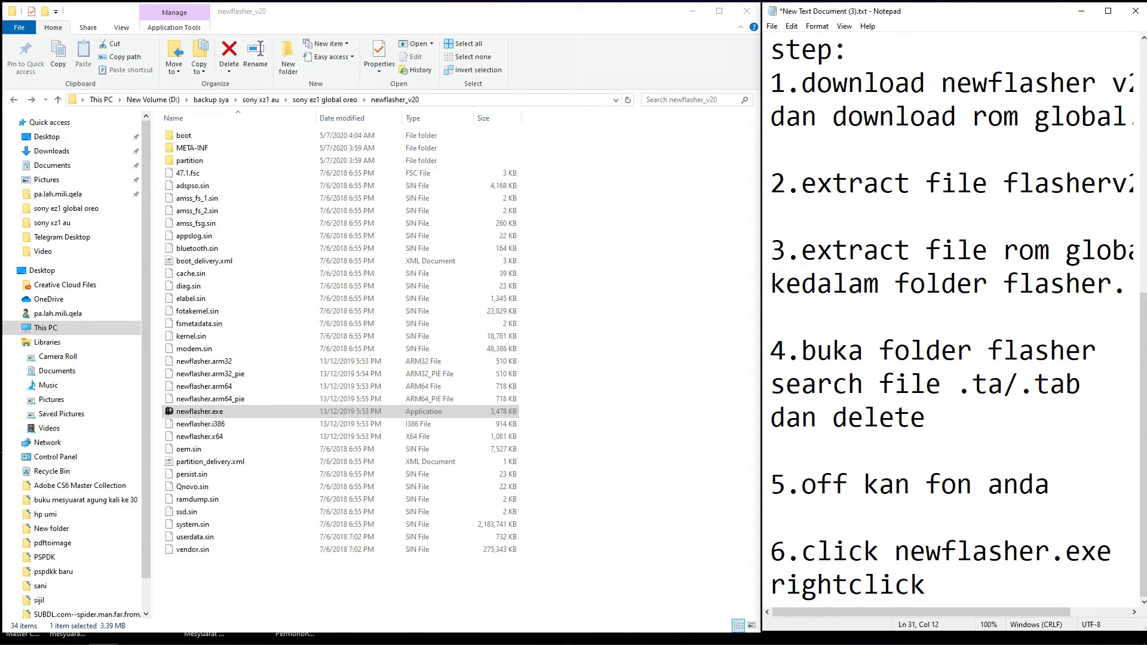
pyautogui.write(' run as admin')
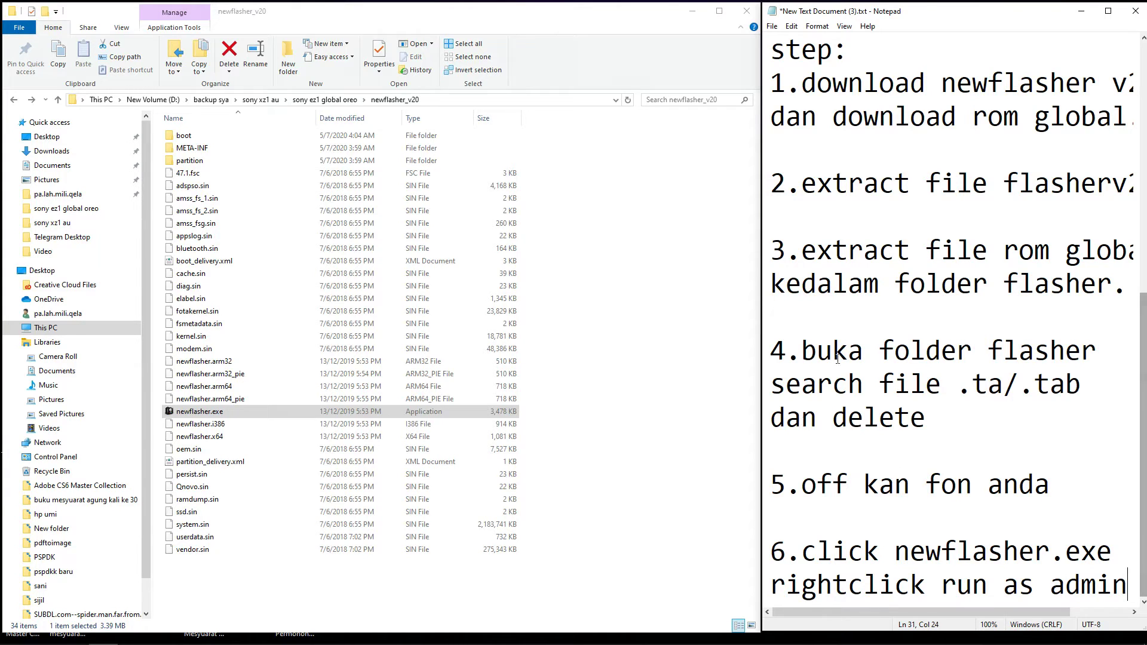
# Step: Run newflasher.exe as administrator from the newflasher_v20 folder and move its console window slightly down
pyautogui.click(233, 415)
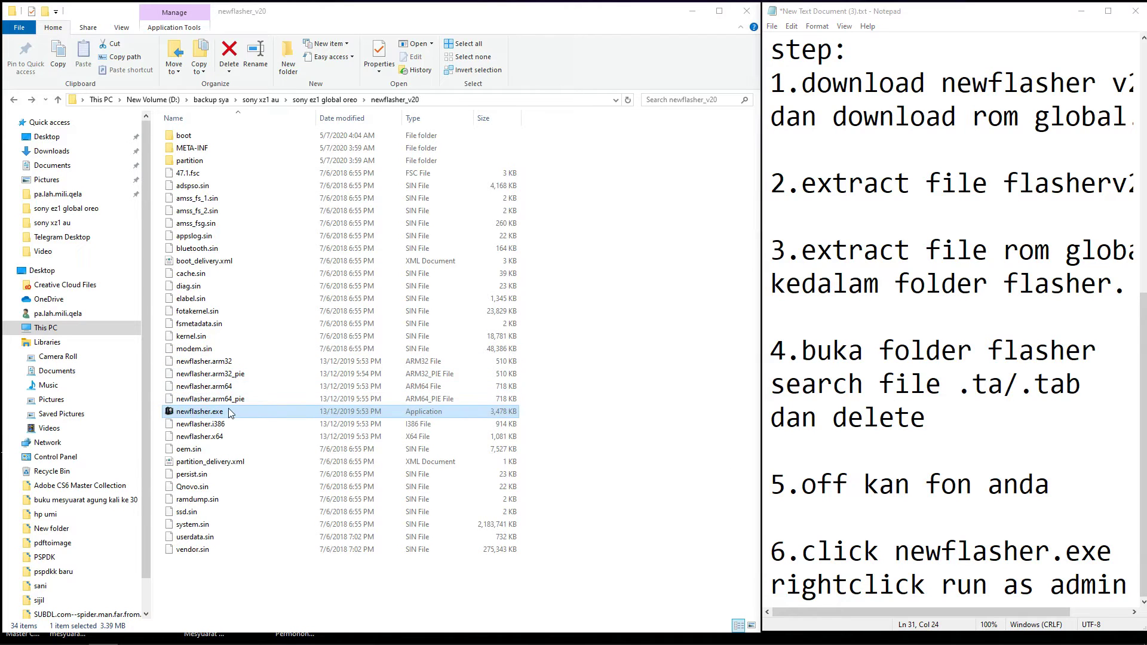
pyautogui.rightClick(231, 414)
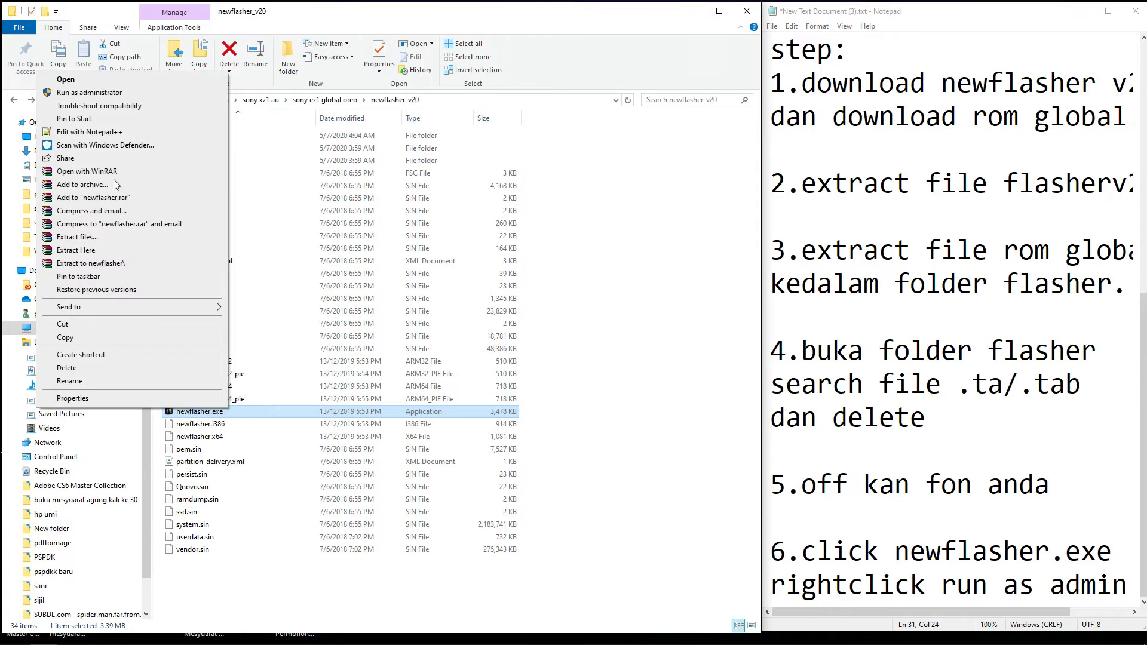
pyautogui.click(110, 94)
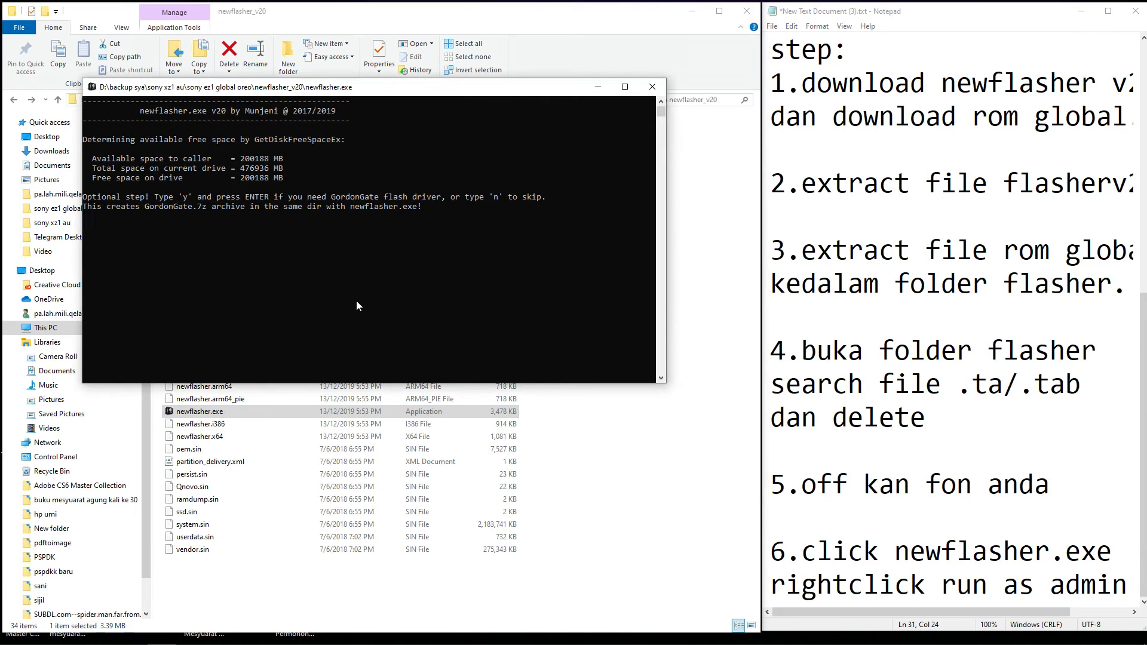
pyautogui.moveTo(460, 90); pyautogui.dragTo(463, 145)
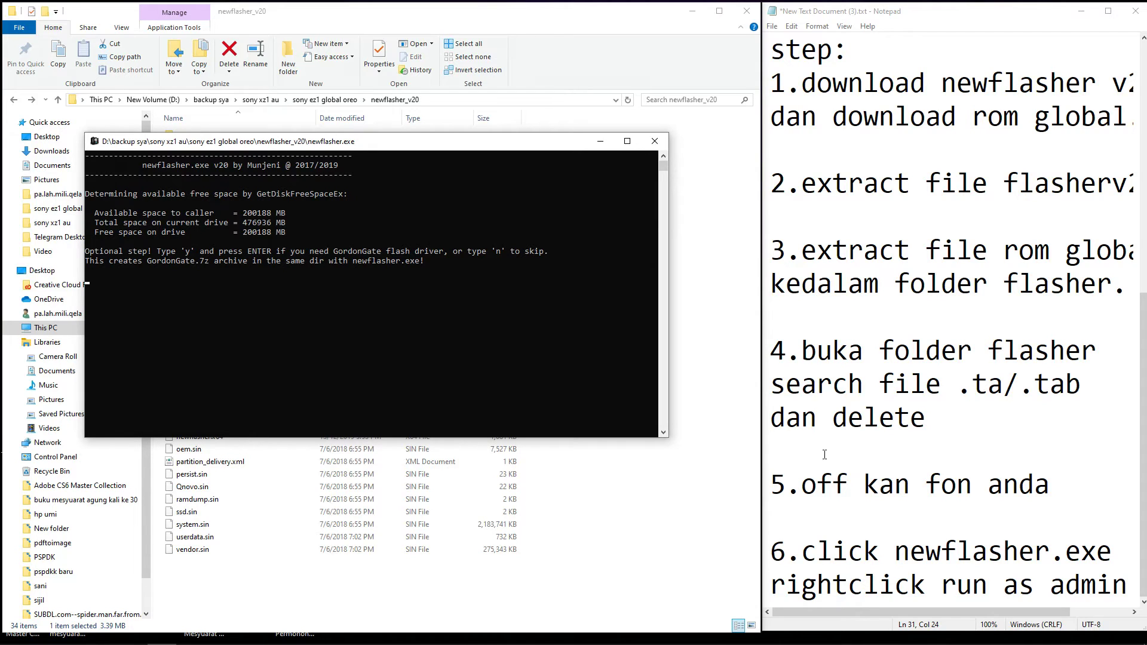
# Step: In Notepad, write the seventh instruction after a blank line as "7.tekan button volume down"
pyautogui.click(1127, 583)
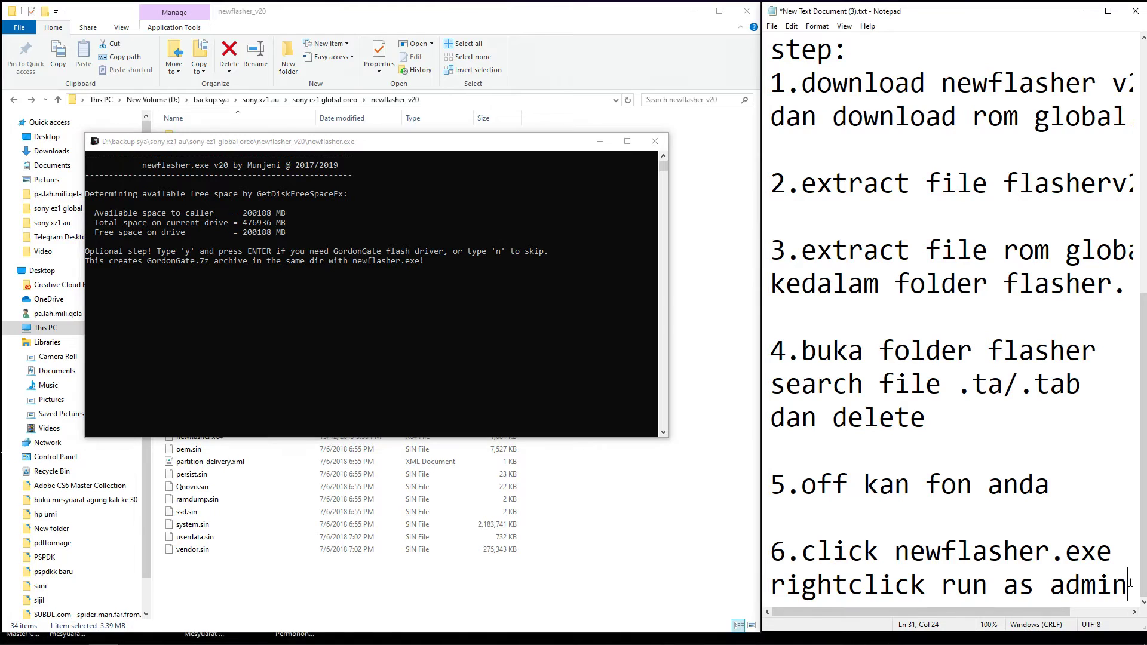
pyautogui.press('Return')
pyautogui.press('Return')
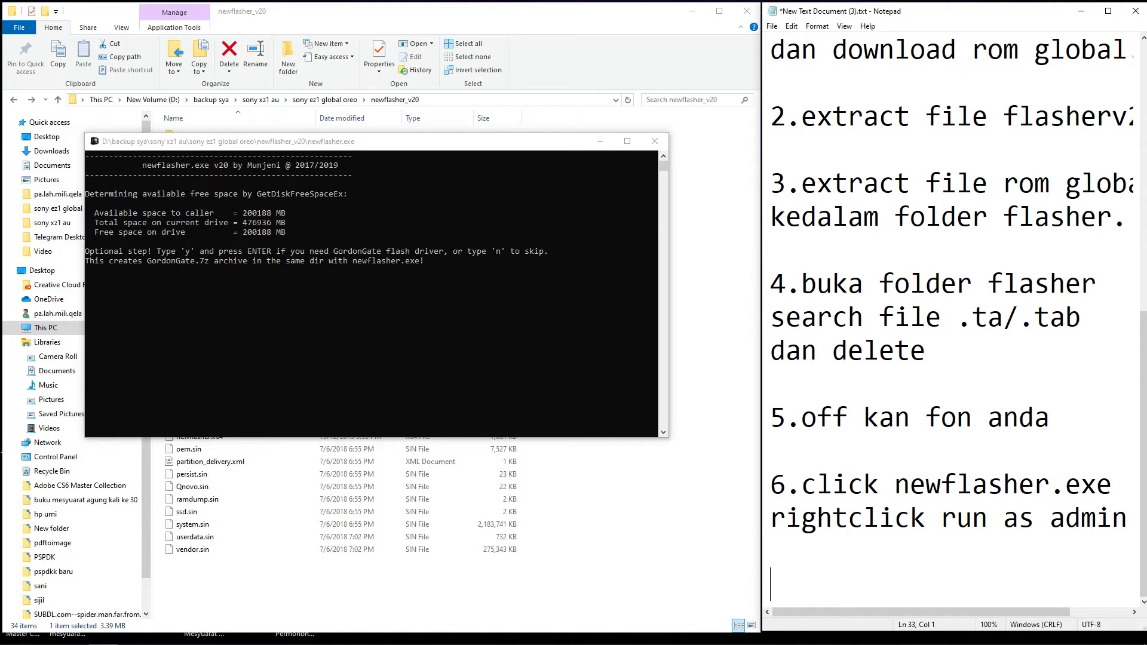
pyautogui.write('7.')
pyautogui.write('tekan ')
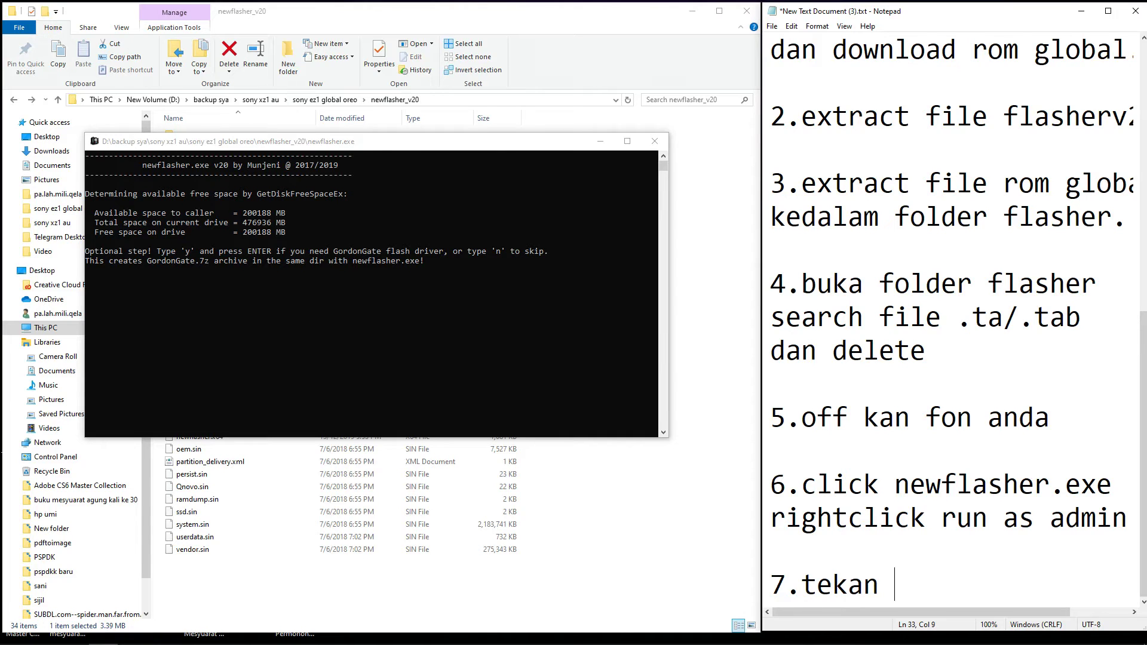
pyautogui.write('button ')
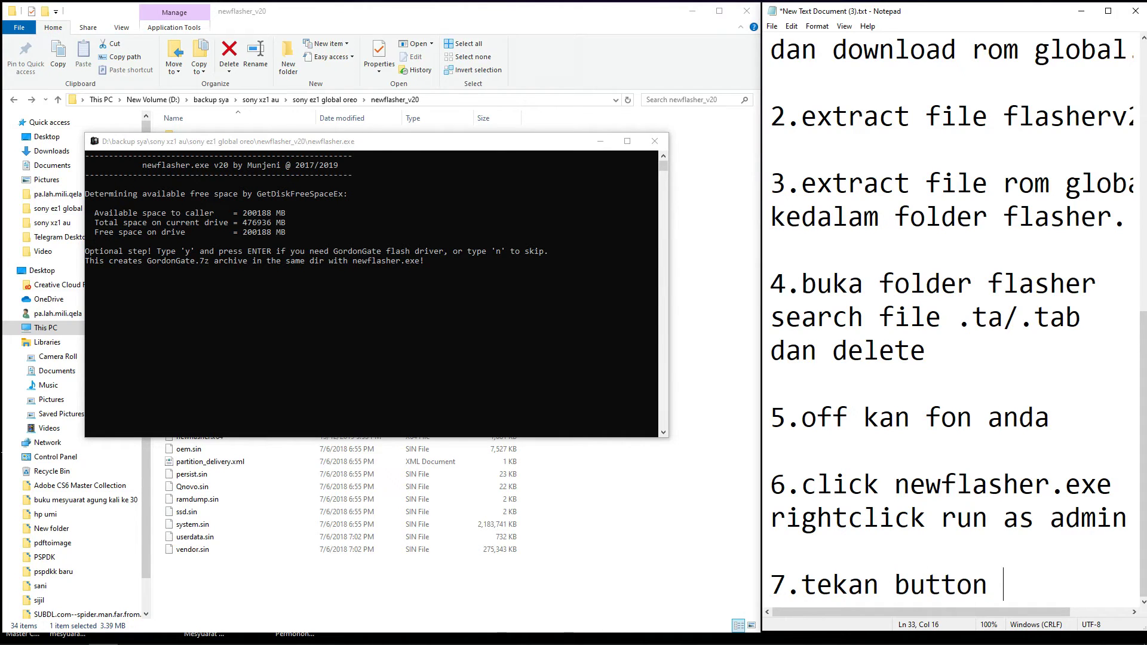
pyautogui.write('volume down')
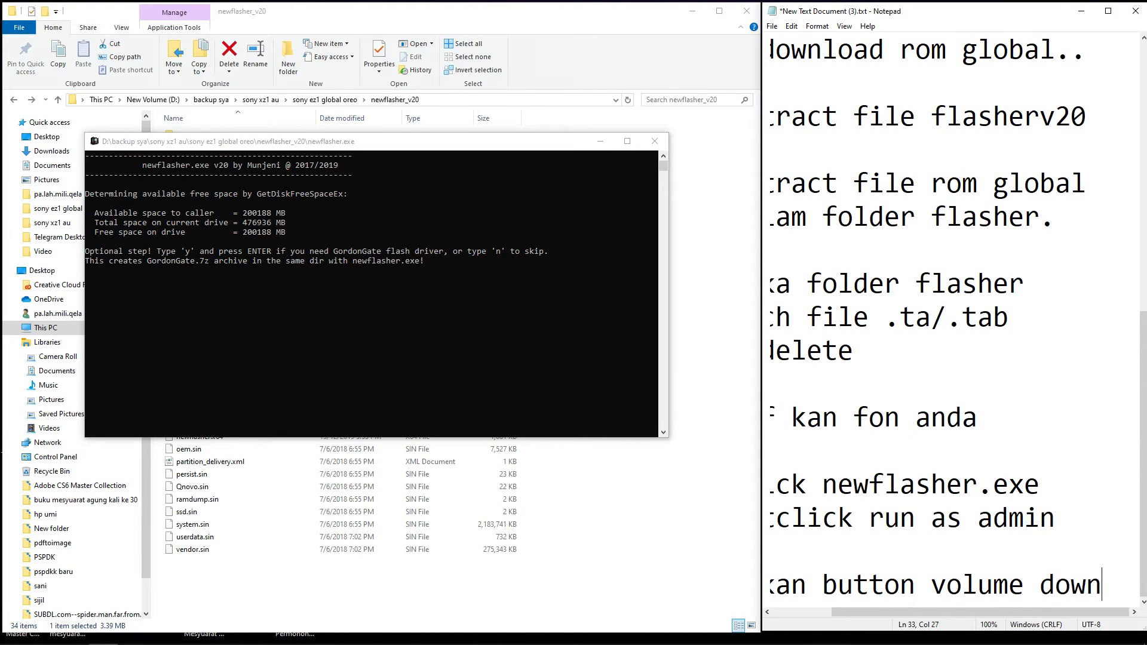
# Step: Continue the seventh instruction on a new line with "(hold) dan sambungkan ke komputer"
pyautogui.press('Return')
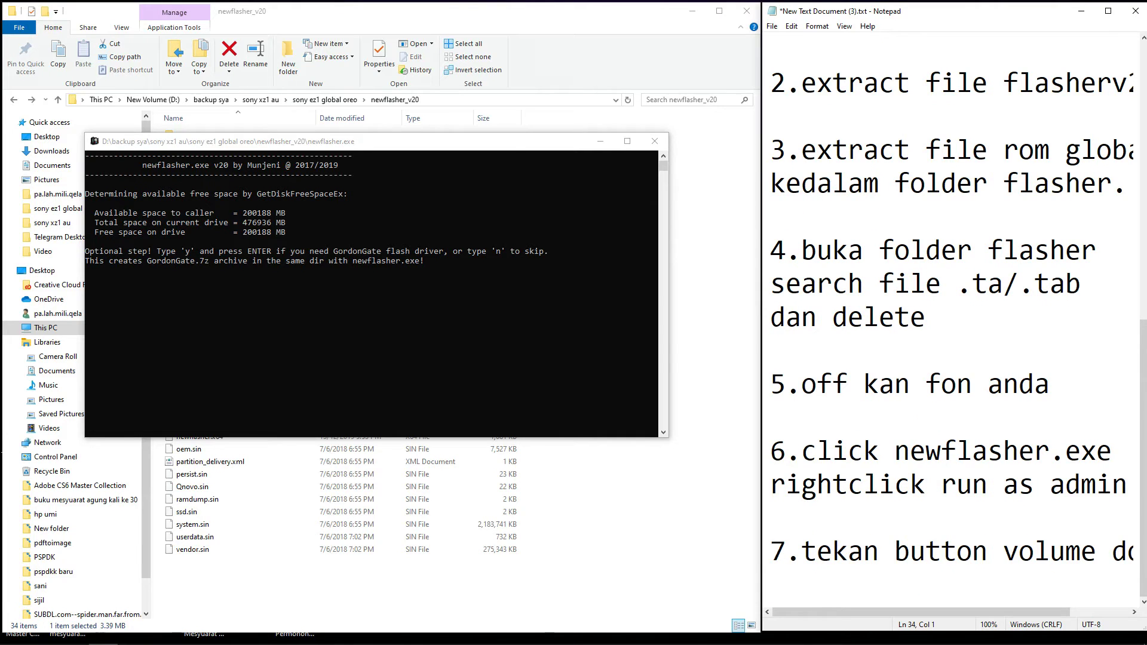
pyautogui.write('s')
pyautogui.press('BackSpace')
pyautogui.press('BackSpace')
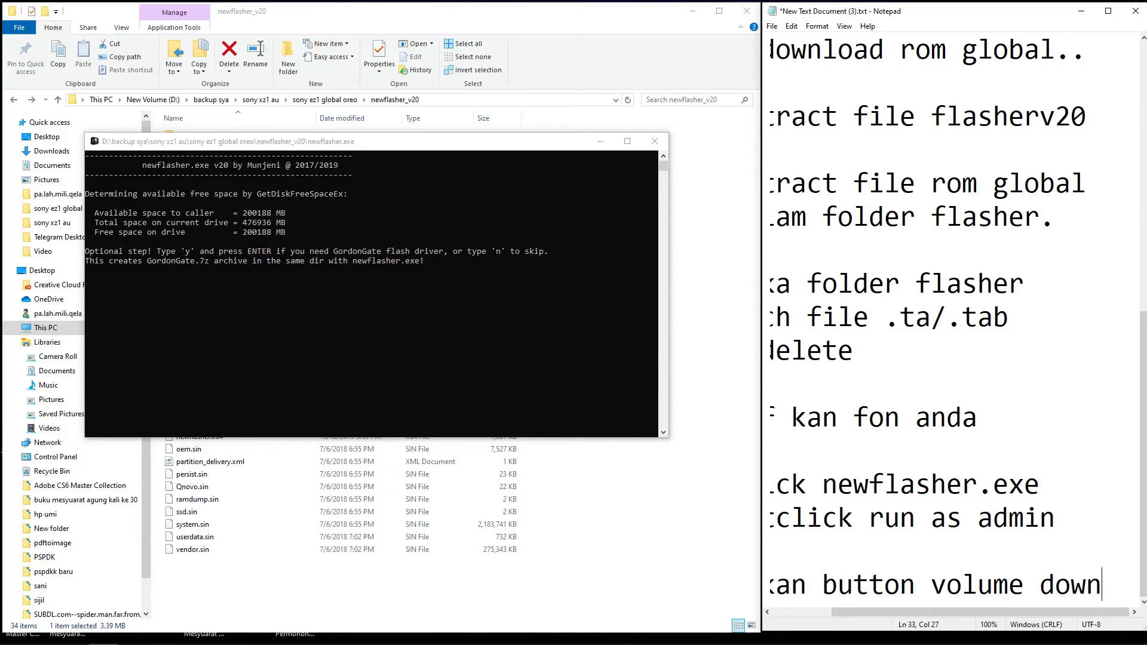
pyautogui.press('Return')
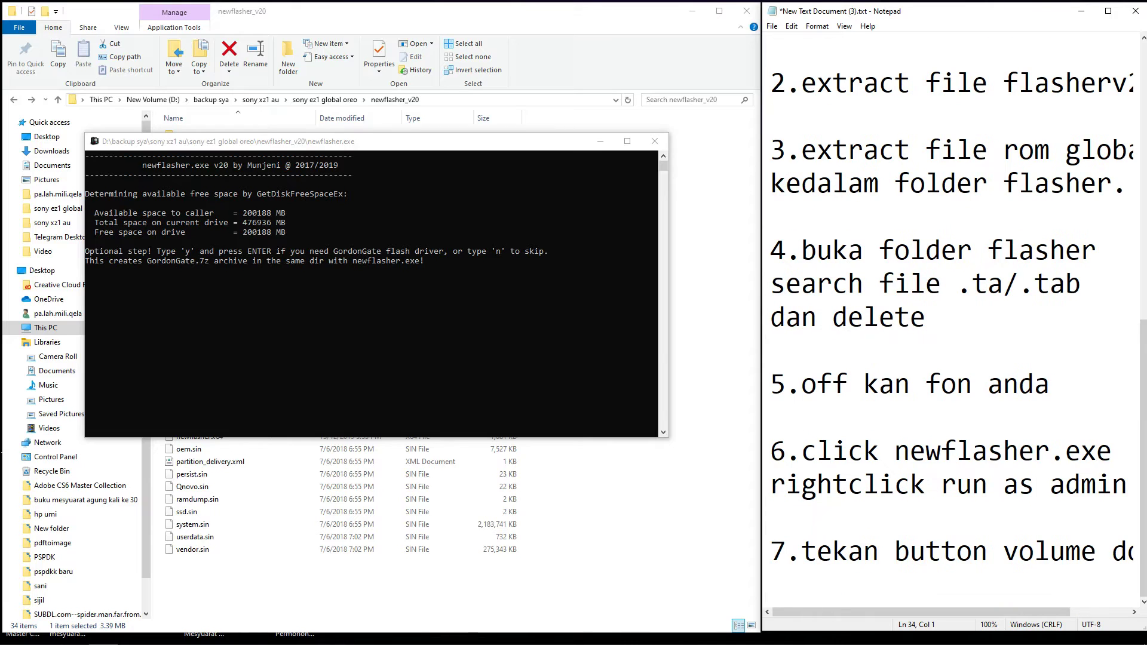
pyautogui.write('da')
pyautogui.press('BackSpace')
pyautogui.press('BackSpace')
pyautogui.write('(hold)')
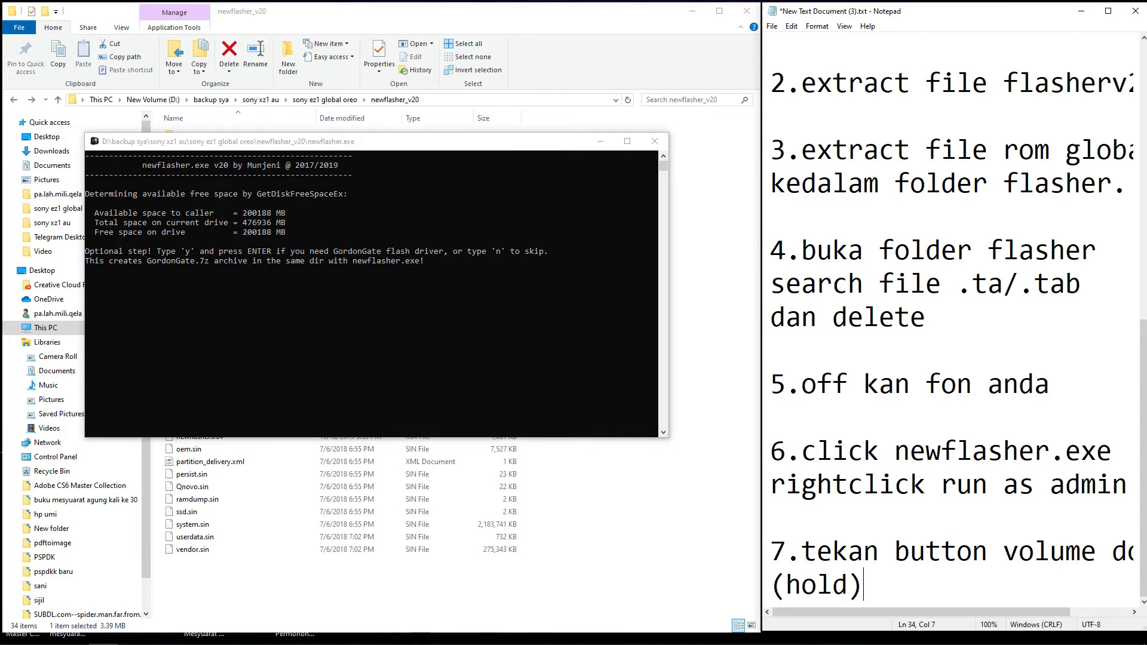
pyautogui.write(' dan')
pyautogui.write('sa')
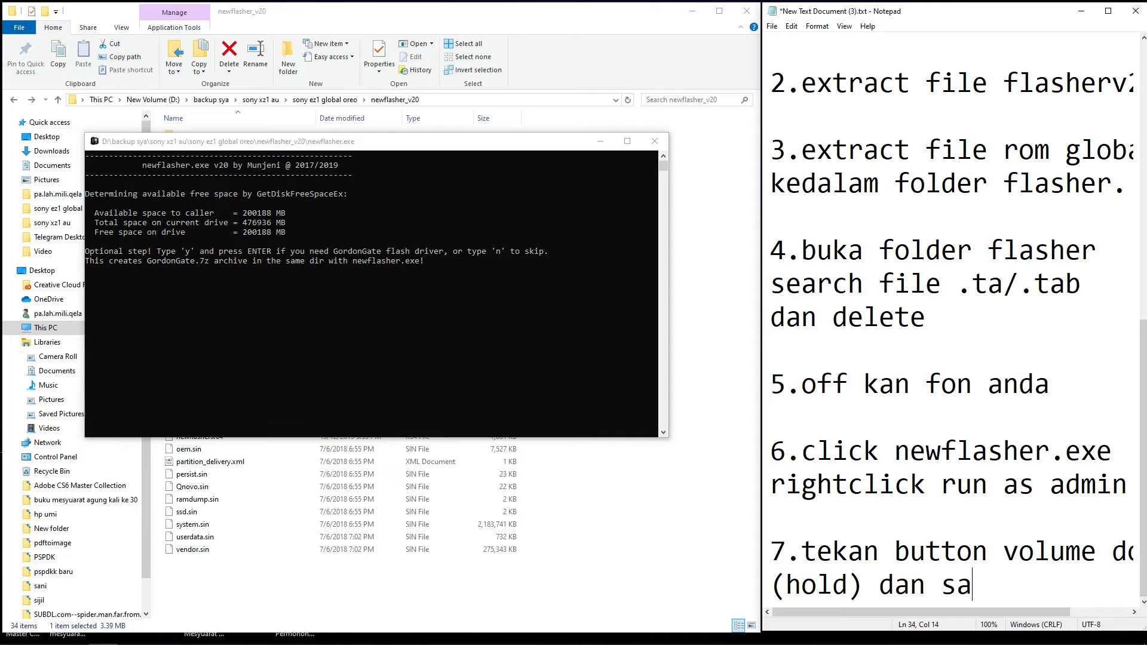
pyautogui.write('mbungkan ke')
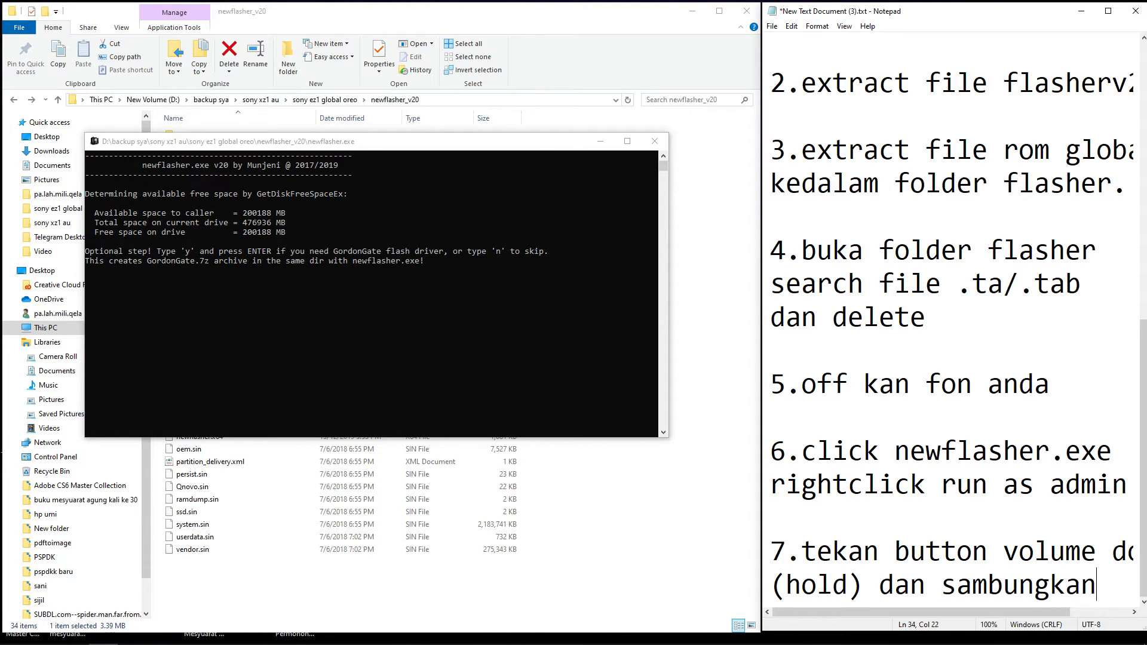
# Step: Finish the seventh instruction with a third line reading "sehingga led green menyala"
pyautogui.press('Return')
pyautogui.write('sehing')
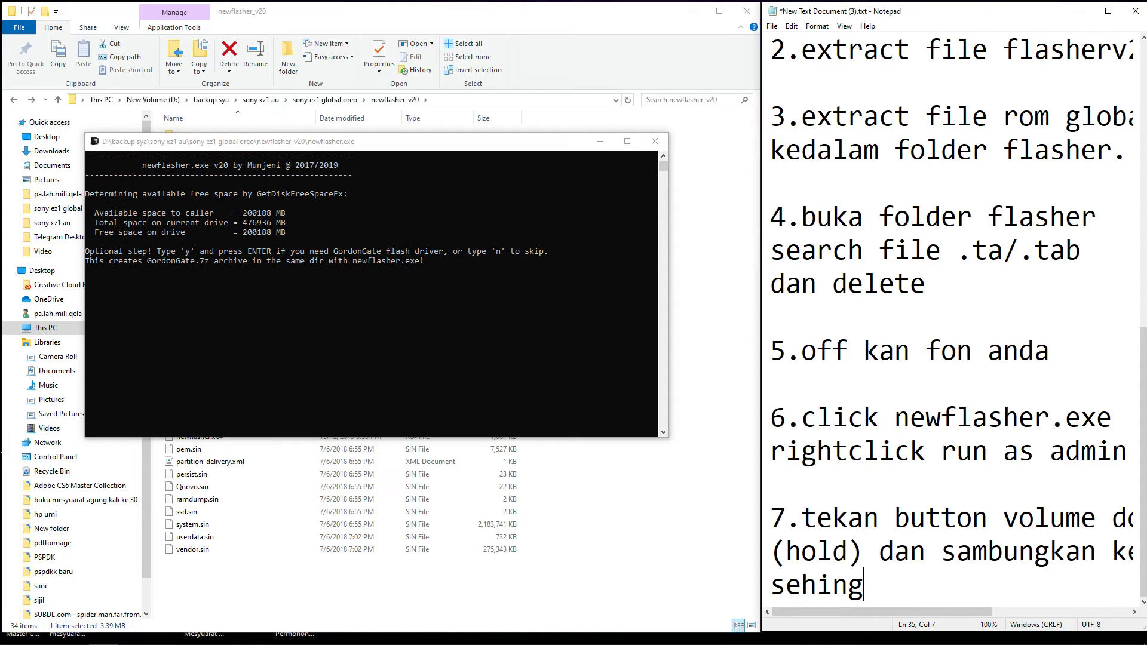
pyautogui.write('ga led')
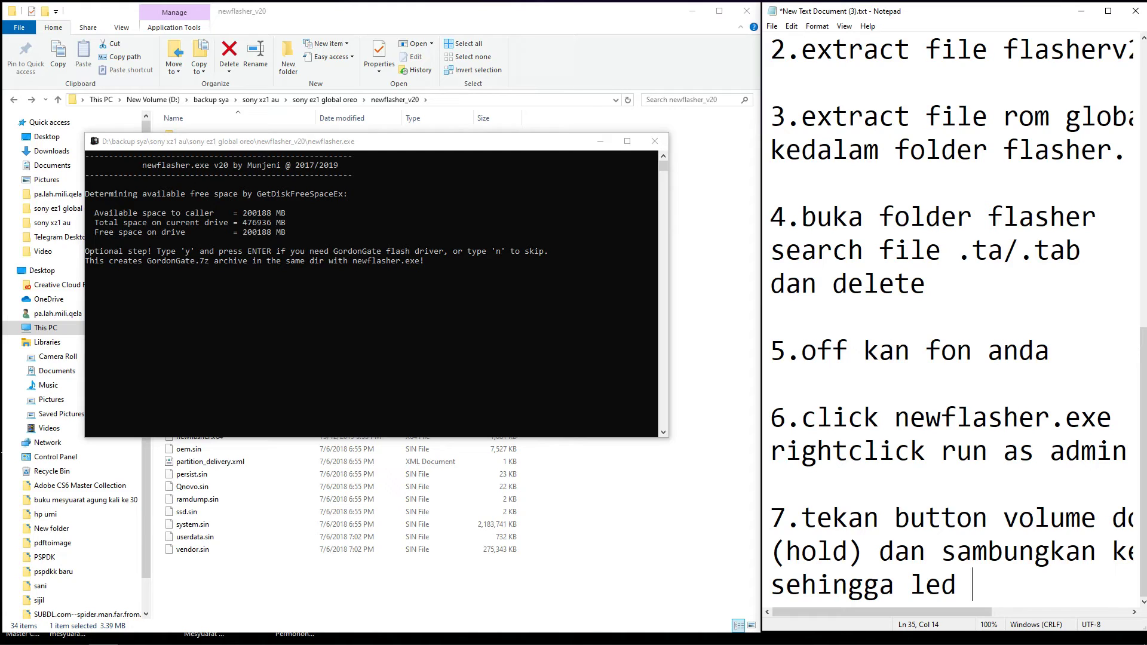
pyautogui.write(' green ')
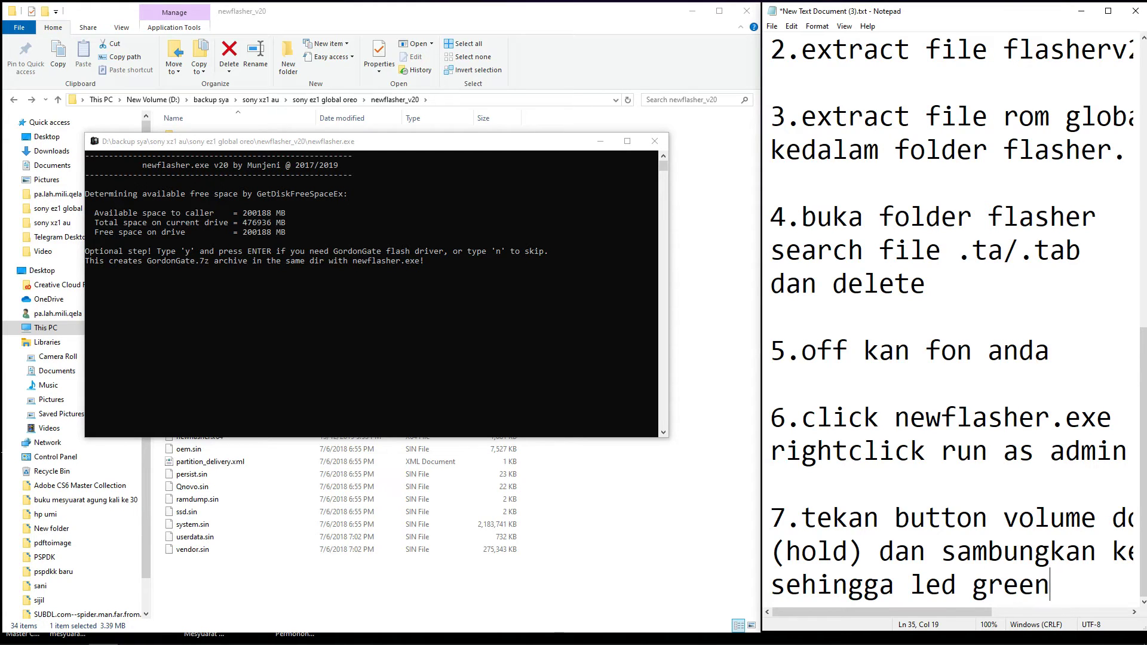
pyautogui.write('menyala')
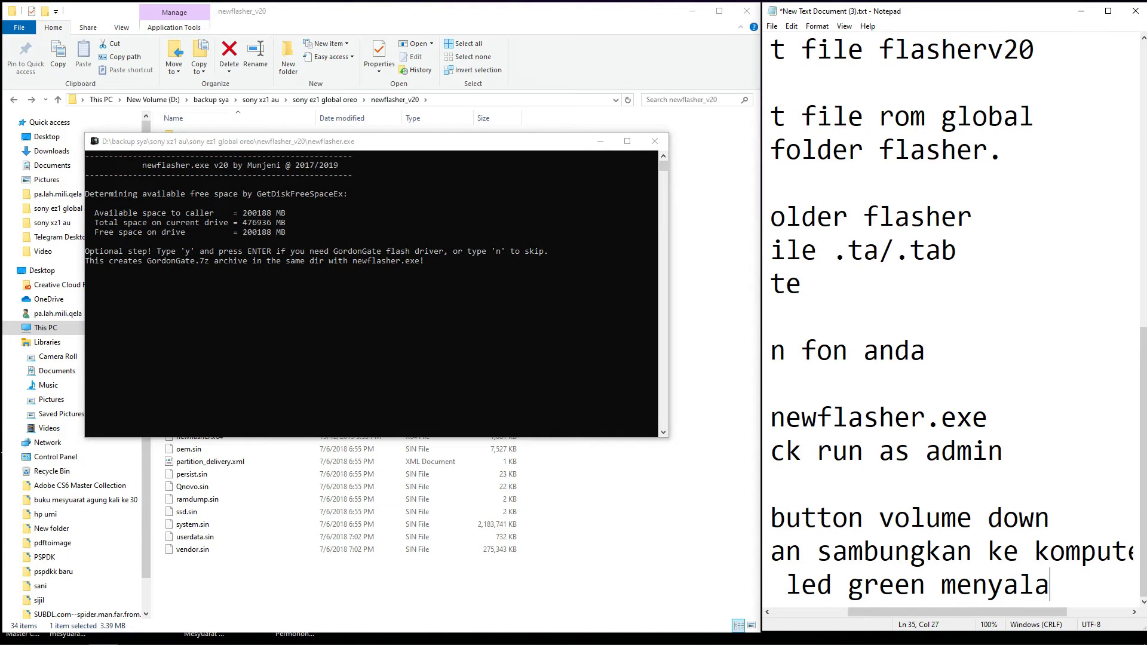
# Step: Write the eighth instruction after a blank line as "8.selesai sambungkan", followed by "buka newflasher" on the next line
pyautogui.hotkey('ctrl', '-')
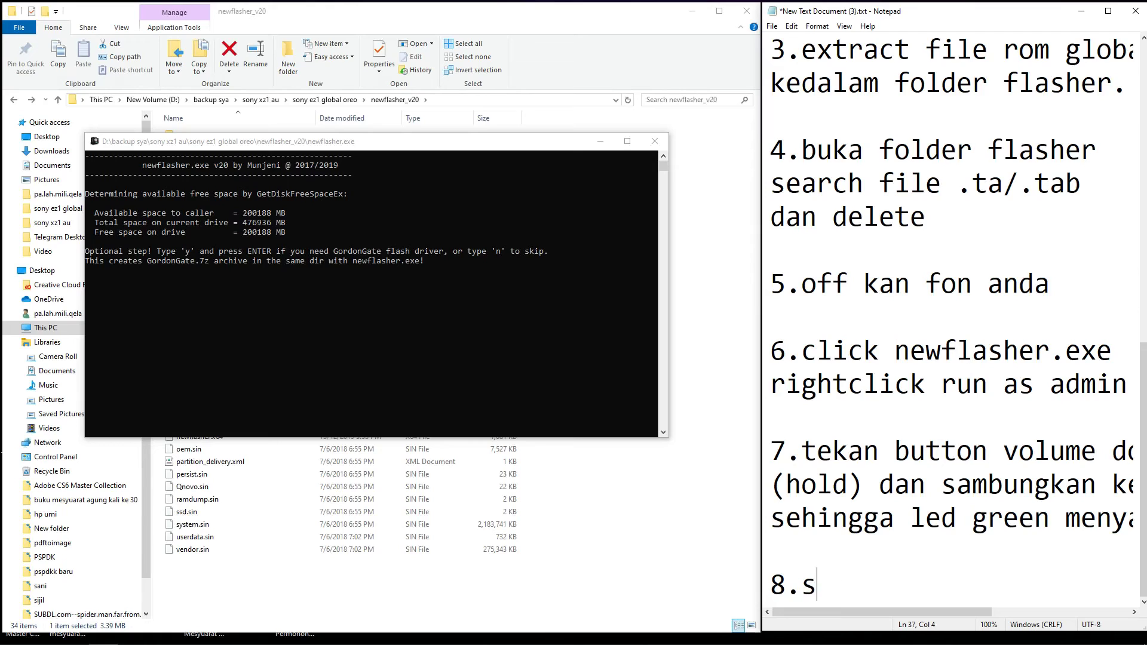
pyautogui.write('elesai')
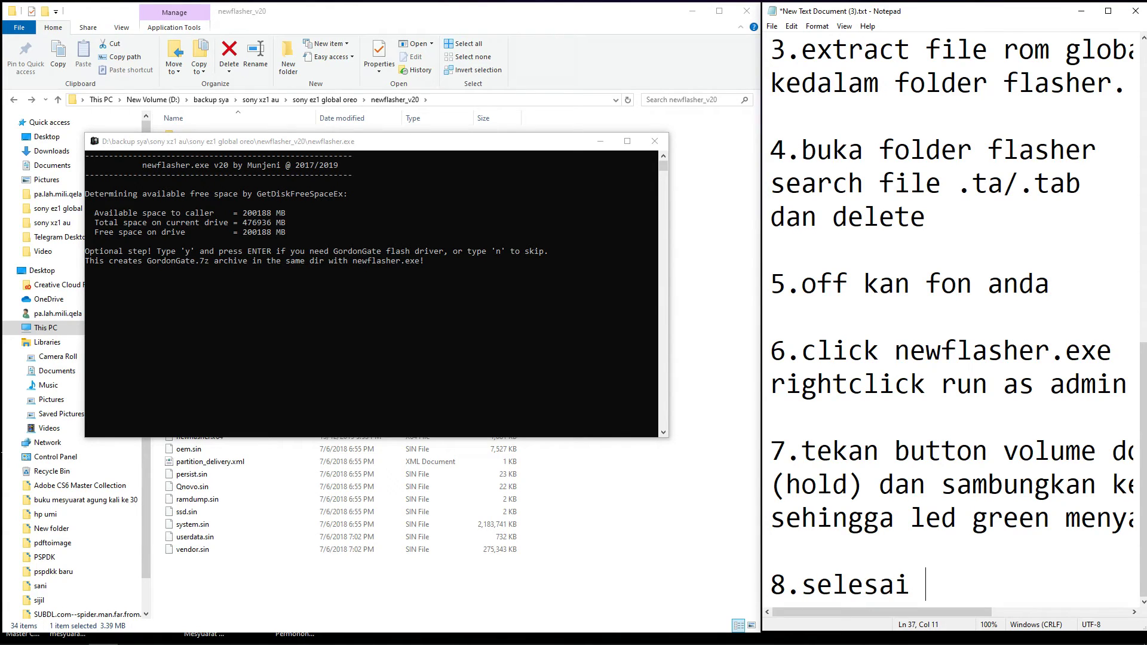
pyautogui.write(' sambun')
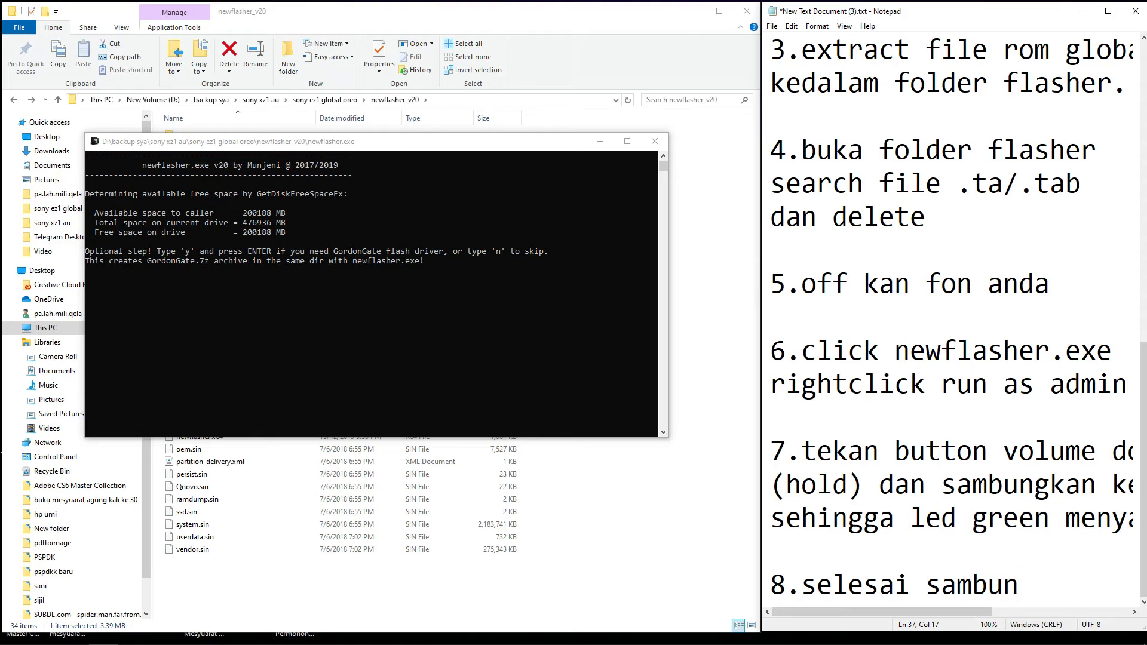
pyautogui.write('gkan')
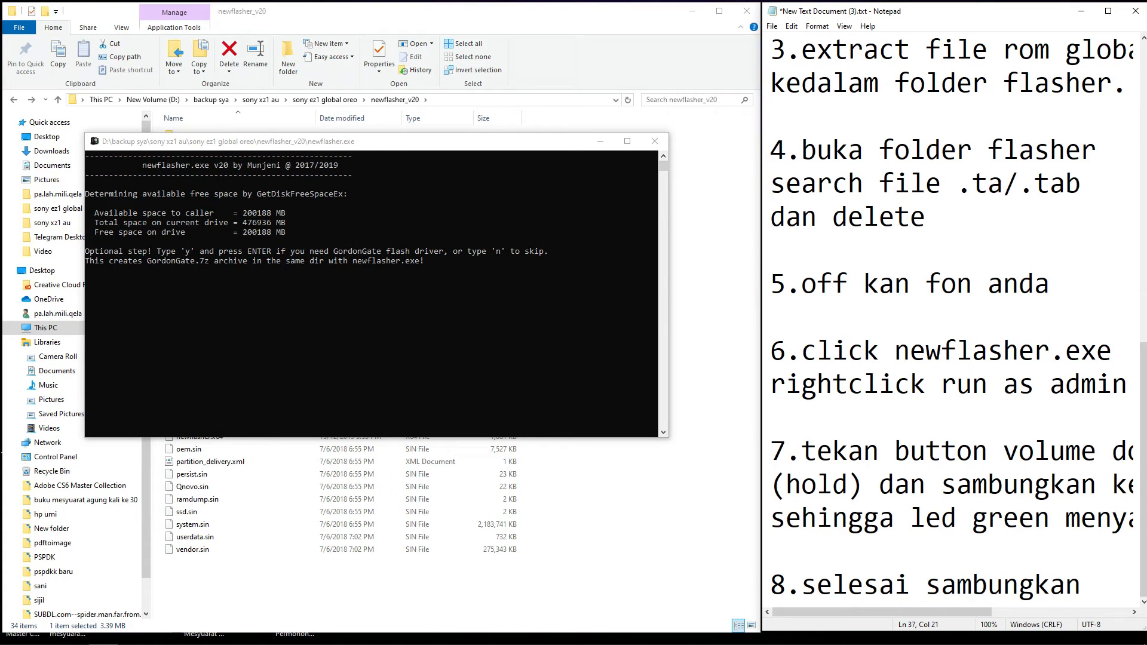
pyautogui.press('Return')
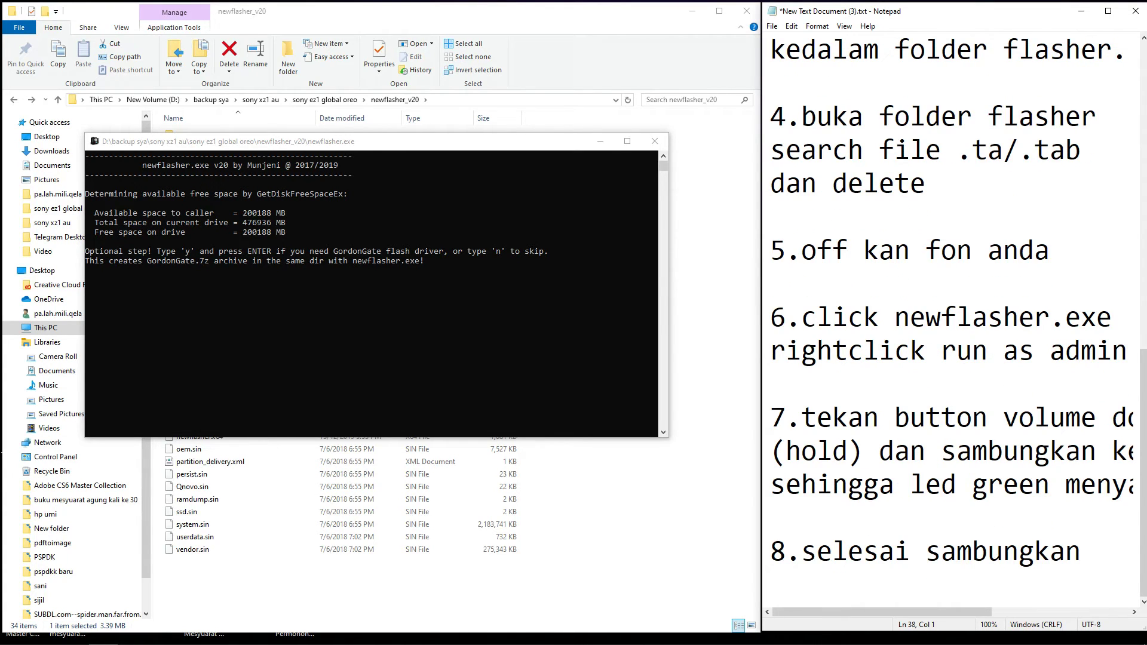
pyautogui.write('buka ')
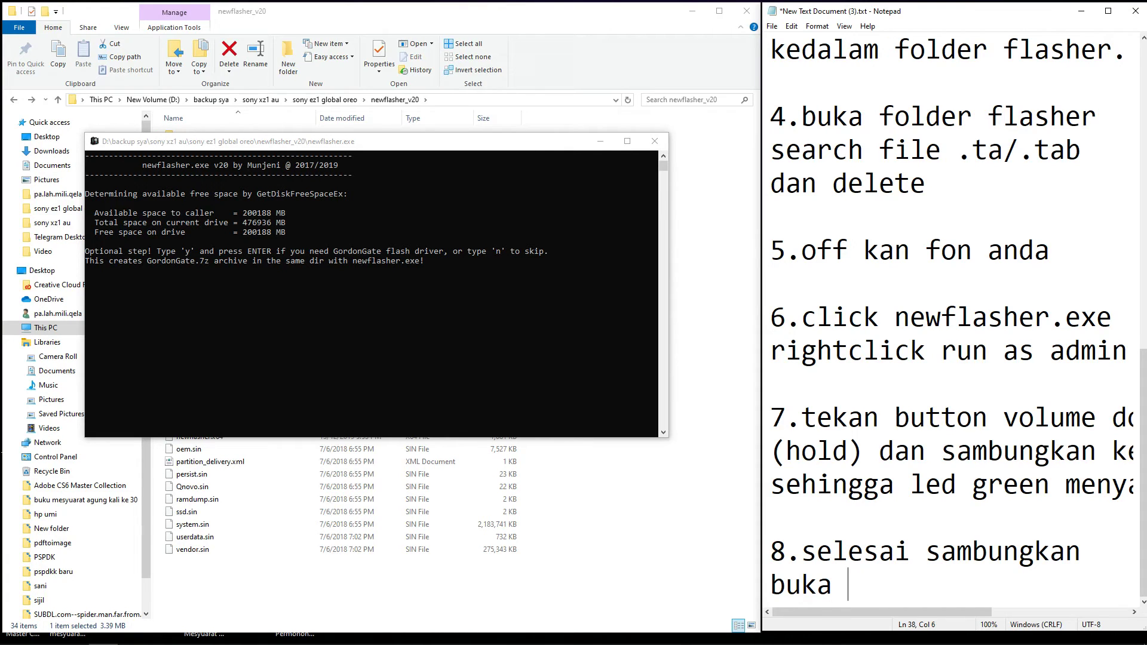
pyautogui.write('newflasher')
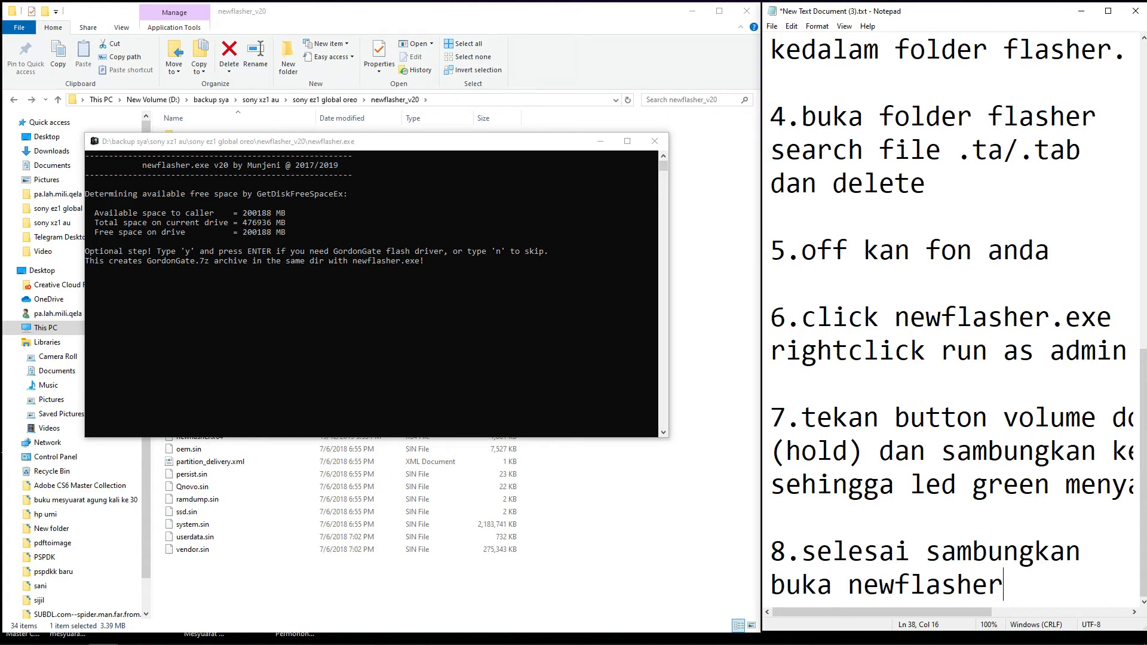
# Step: Consult the newflasher console's driver prompt, and add the line "type n" below "buka newflasher" in Notepad
pyautogui.press('Return')
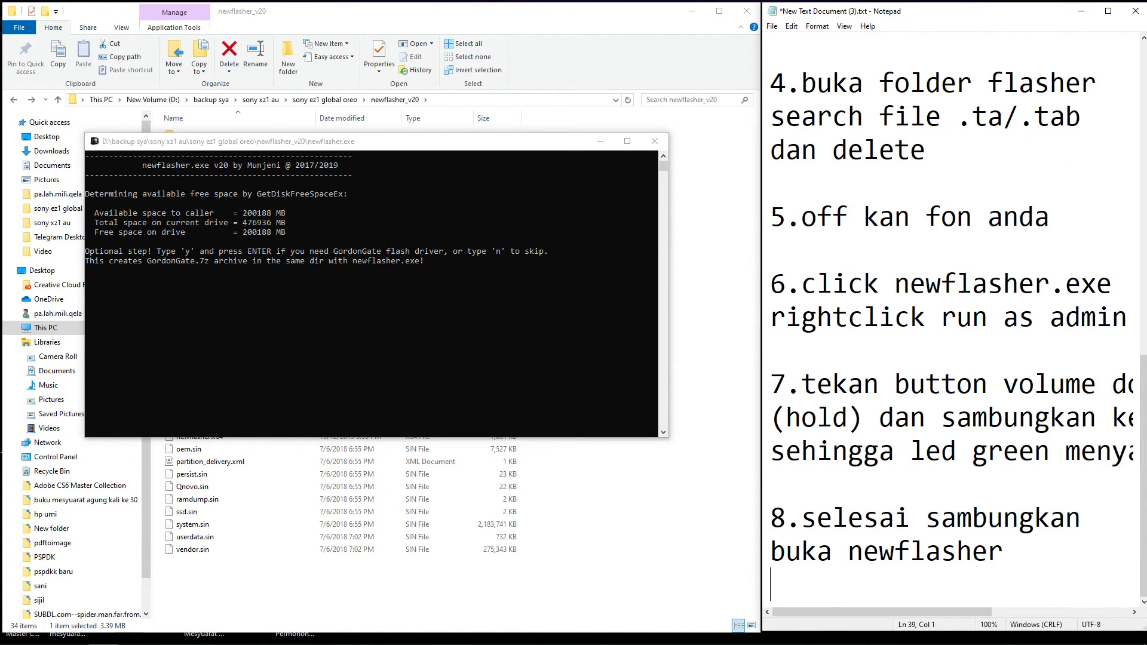
pyautogui.moveTo(432, 148); pyautogui.dragTo(472, 157)
pyautogui.click(343, 297)
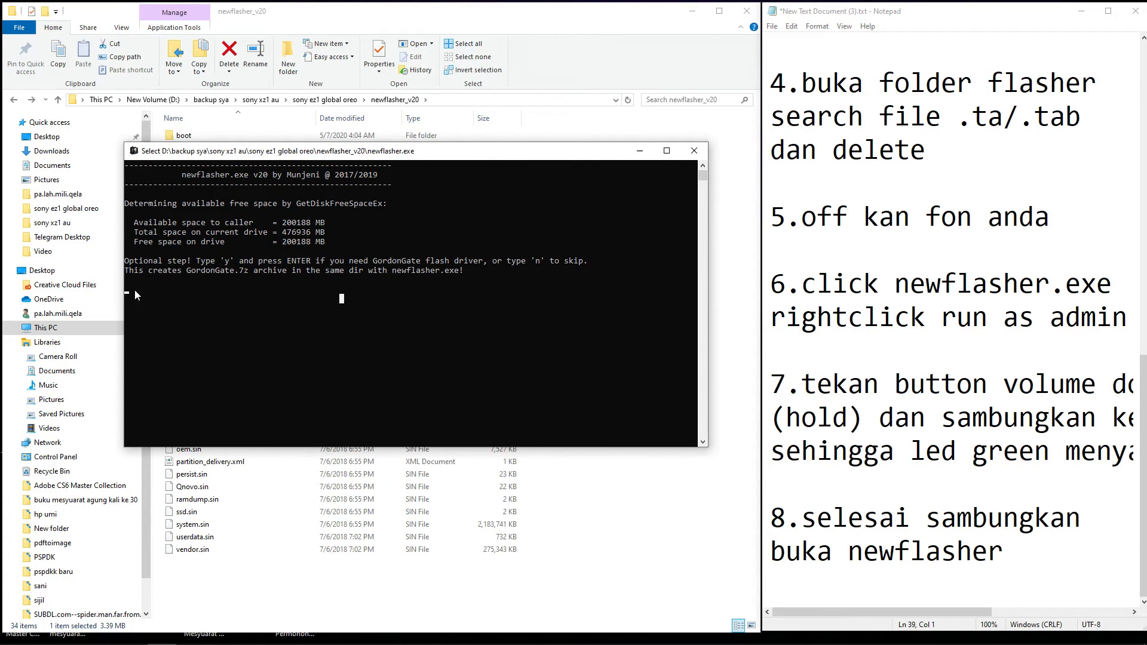
pyautogui.click(1023, 566)
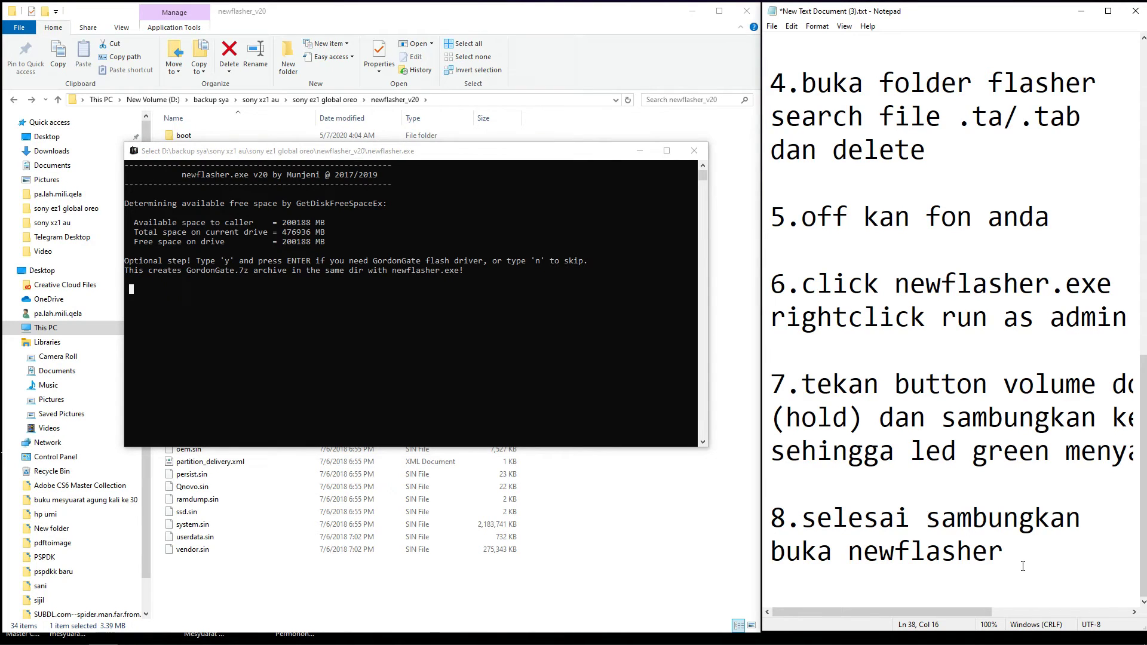
pyautogui.press('Return')
pyautogui.write('type n')
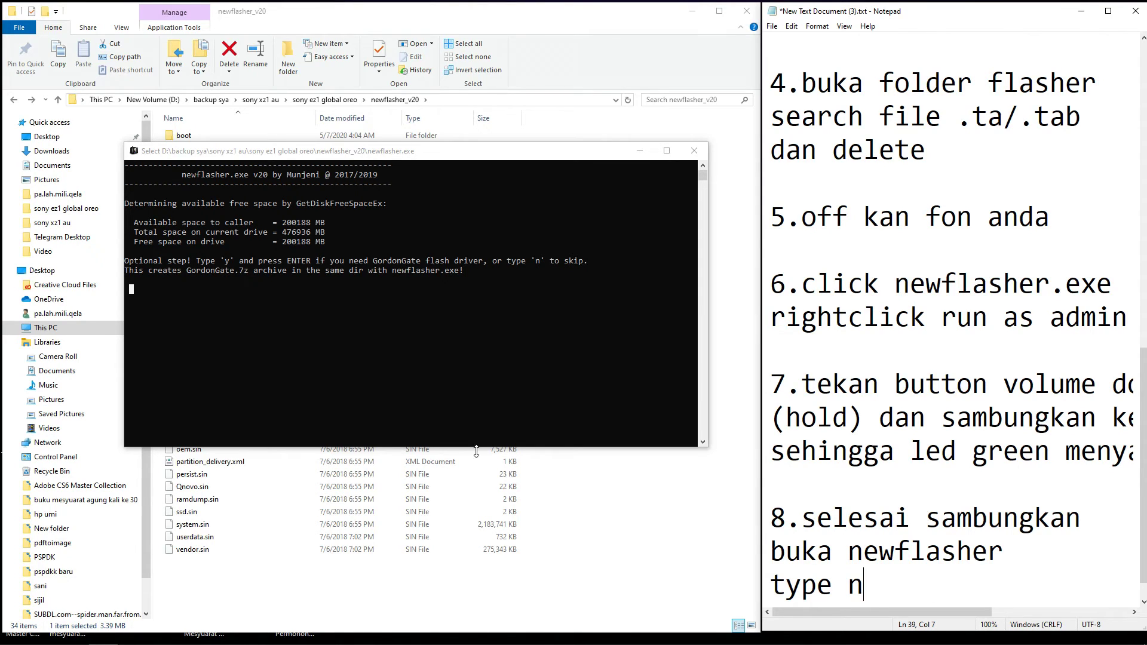
# Step: Answer "n" in the newflasher console to skip the optional GordonGate flash driver
pyautogui.moveTo(289, 154); pyautogui.dragTo(287, 136)
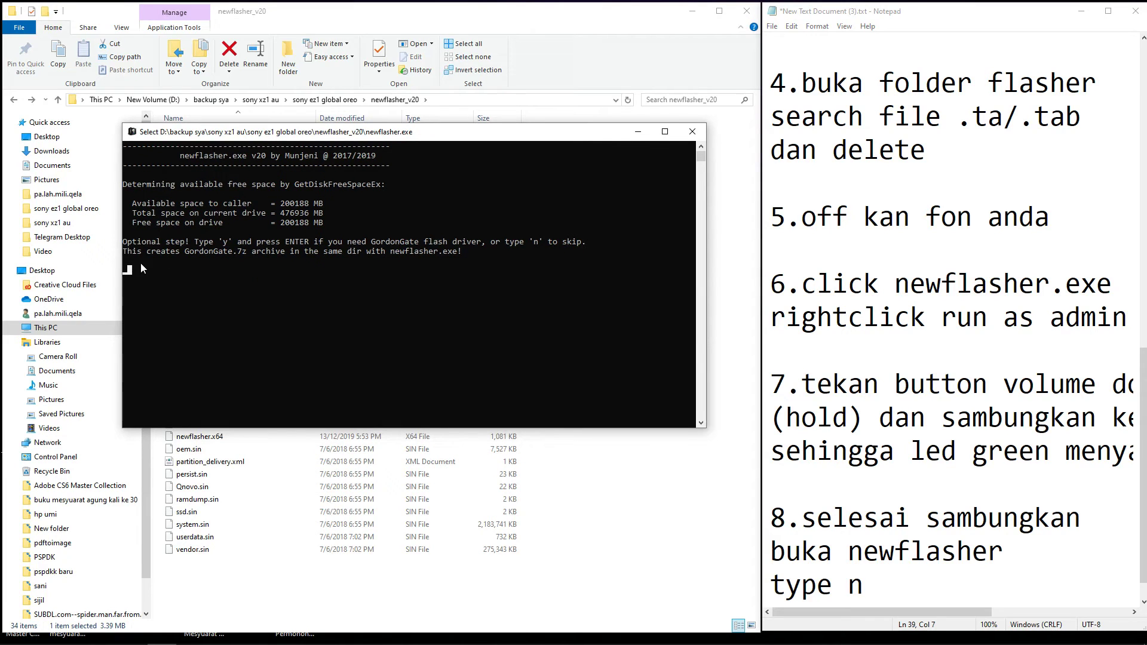
pyautogui.write('n')
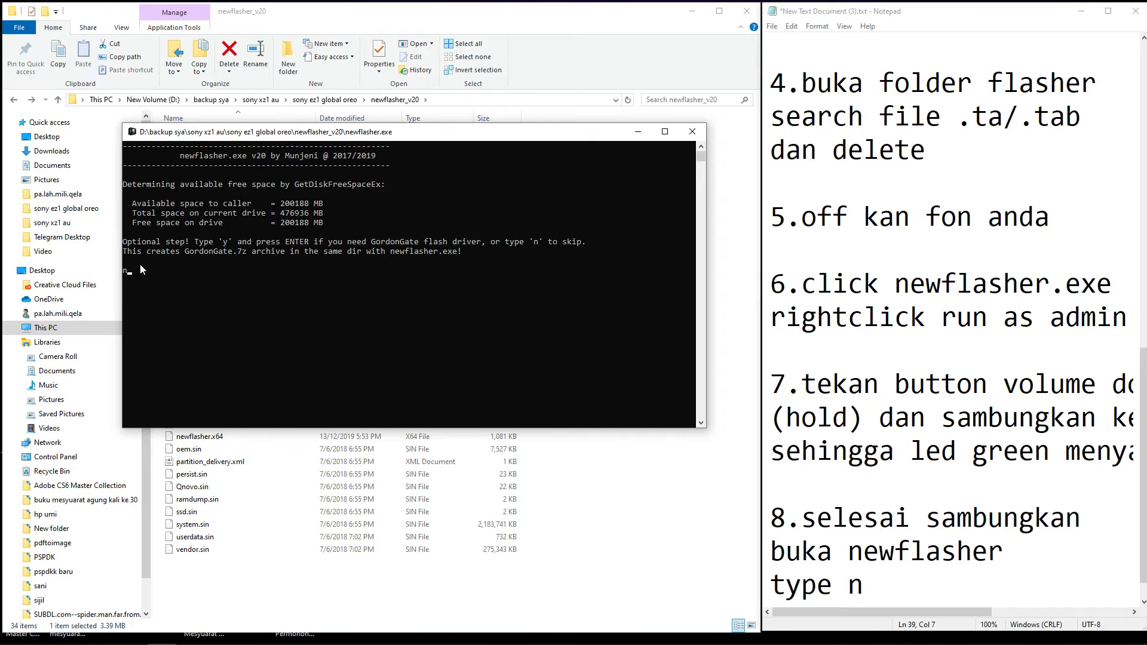
pyautogui.press('Return')
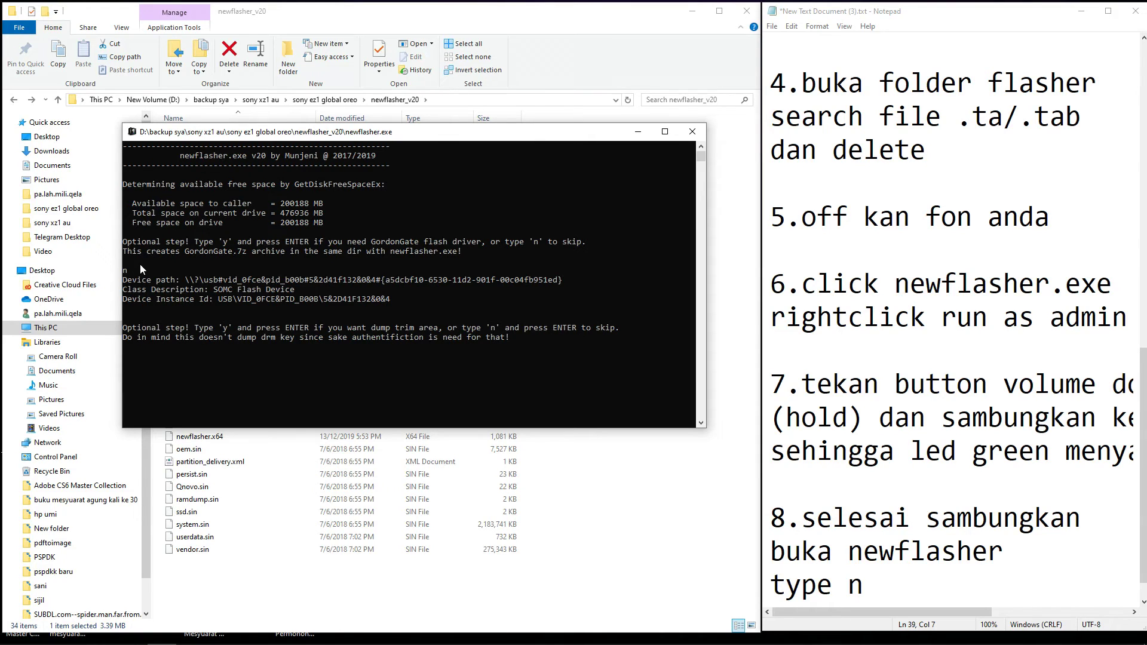
# Step: Add a second "type n" line beneath the first one under instruction 8 in Notepad
pyautogui.click(909, 589)
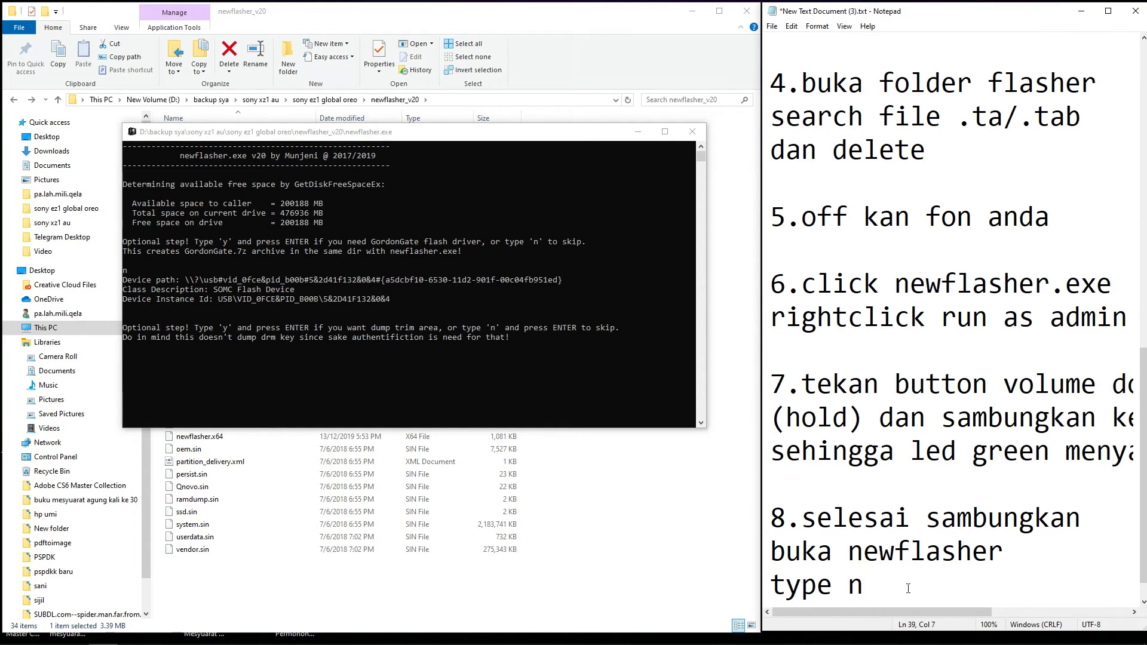
pyautogui.press('Return')
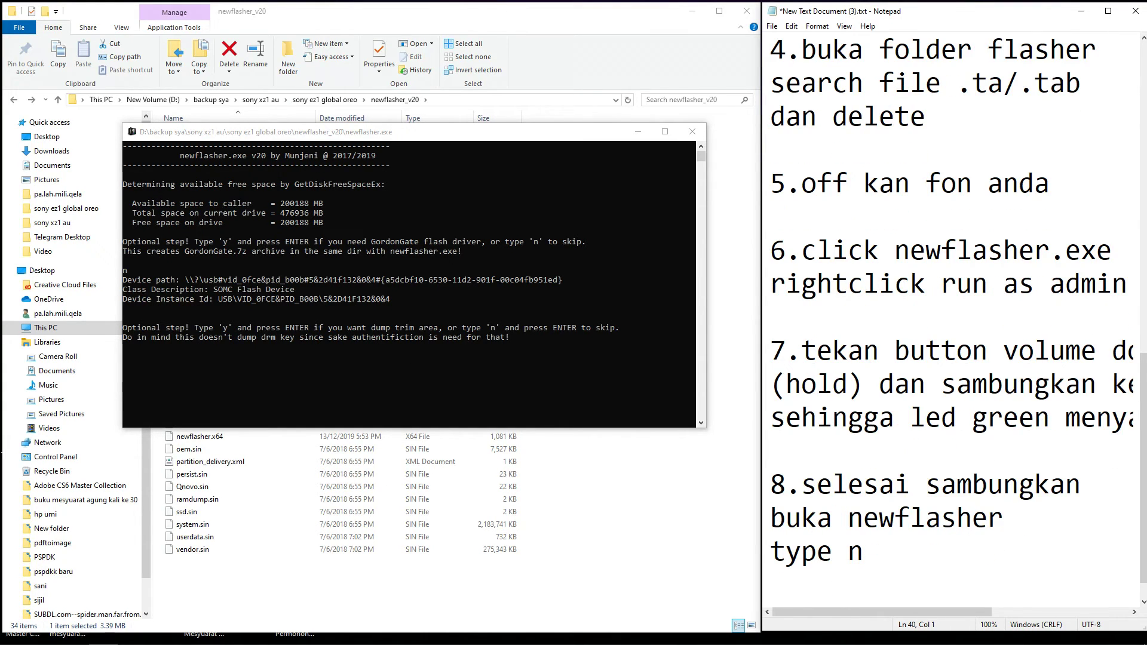
pyautogui.write('type n')
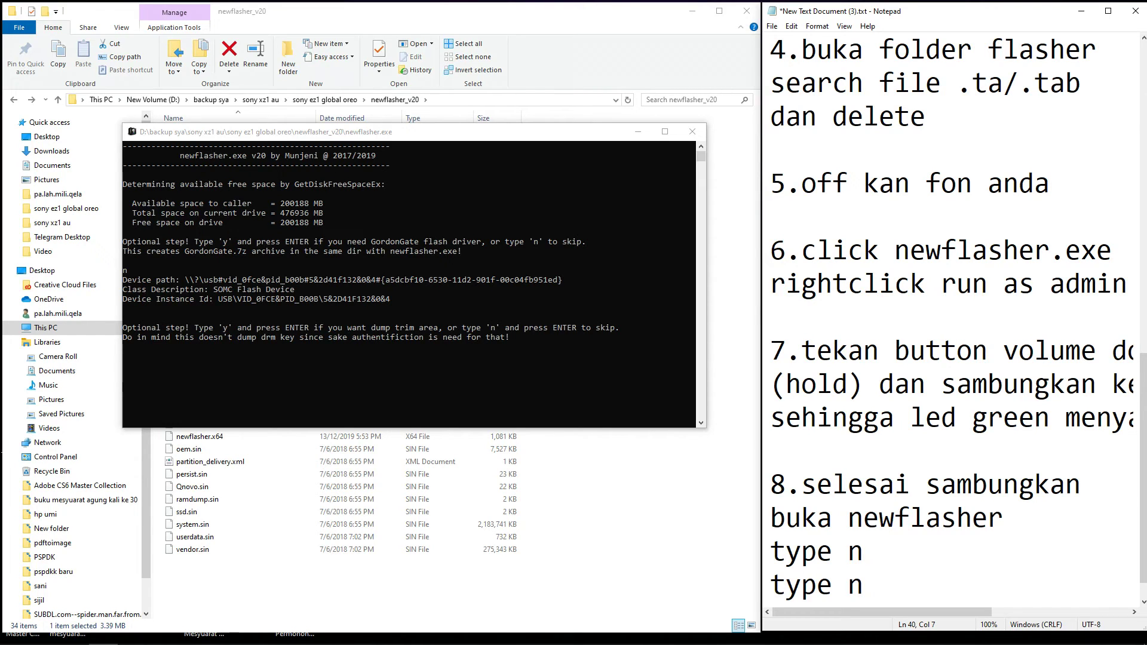
# Step: Answer "n" in the newflasher console to skip dumping the trim area
pyautogui.moveTo(389, 133); pyautogui.dragTo(396, 130)
pyautogui.click(136, 347)
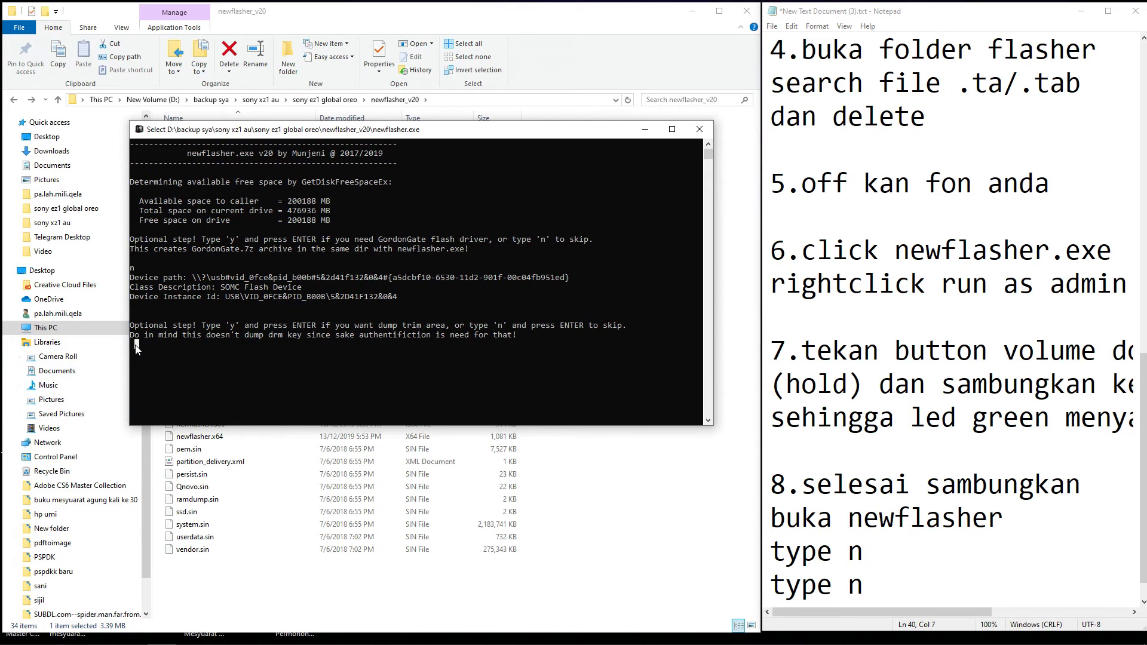
pyautogui.write('n')
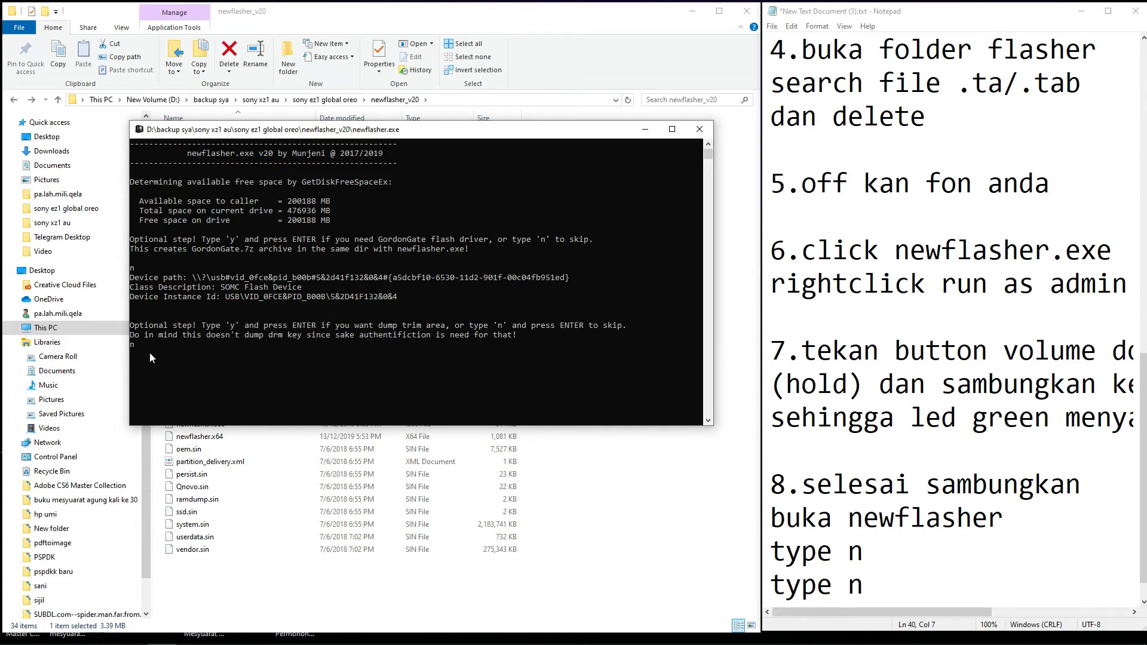
pyautogui.press('Return')
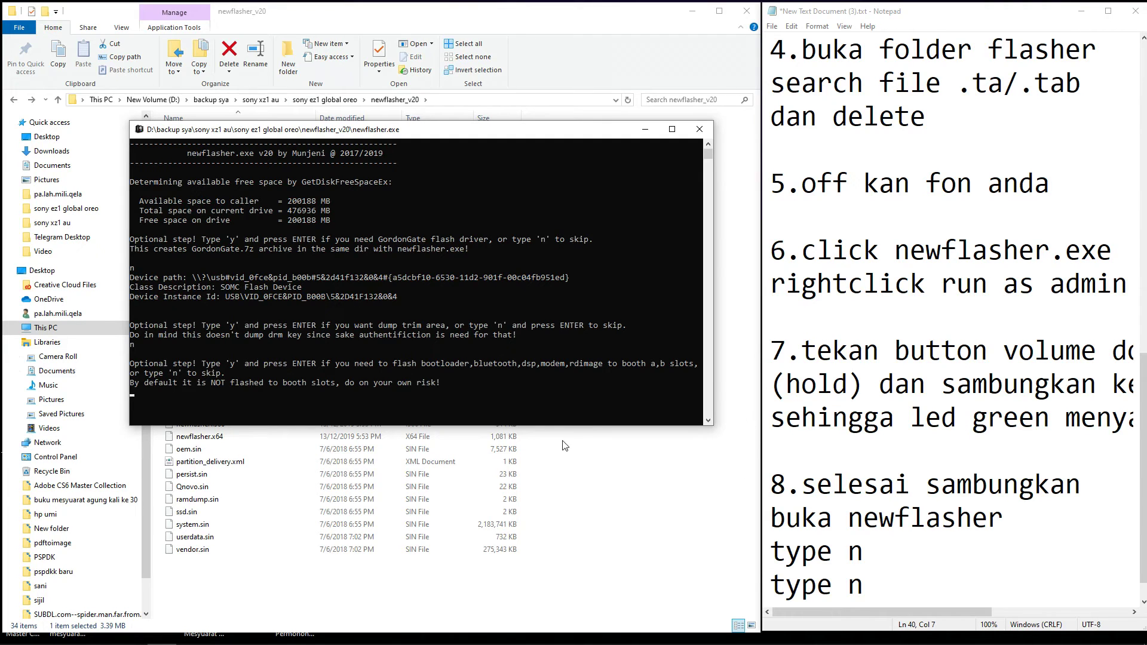
# Step: Add a third "type n" line at the end of instruction 8 in Notepad
pyautogui.click(882, 590)
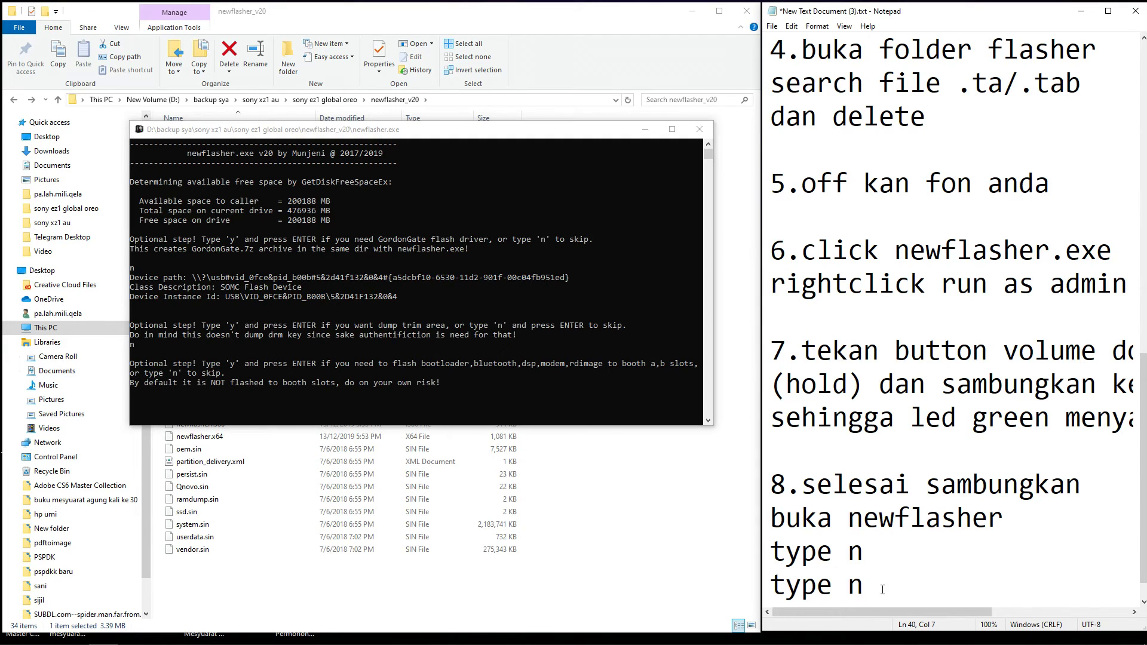
pyautogui.press('Return')
pyautogui.write('ty')
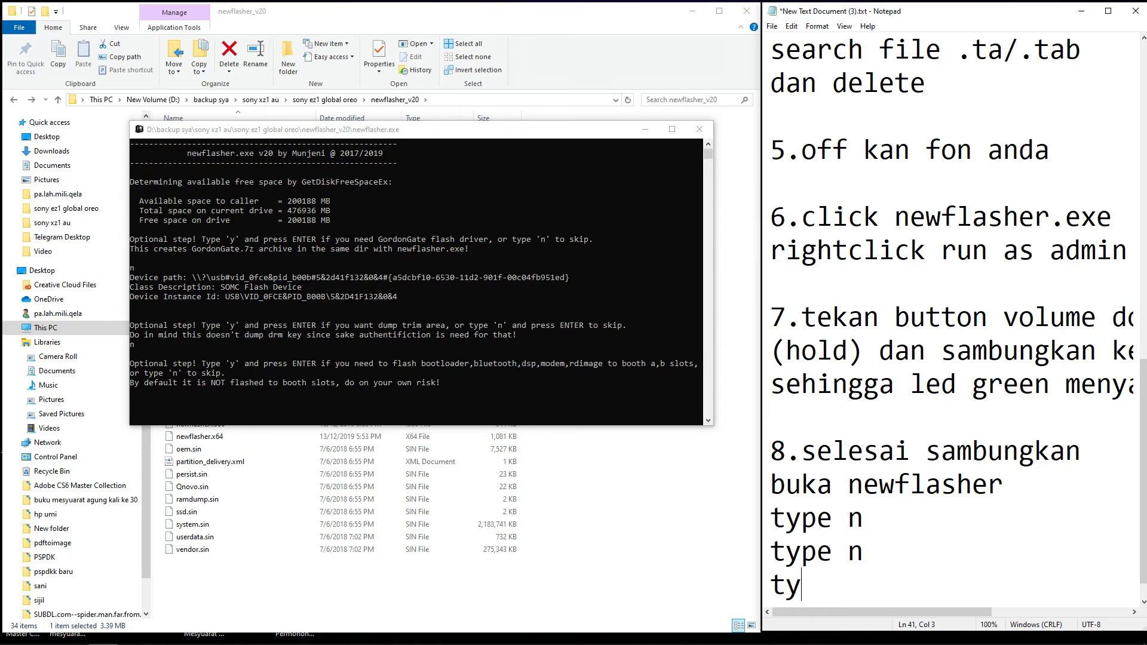
pyautogui.write('pe n')
# Step: Answer "n" in the newflasher console to skip flashing the bootloader, bluetooth, dsp, modem and rdimage to both a,b slots, and start flashing
pyautogui.moveTo(480, 137); pyautogui.dragTo(490, 125)
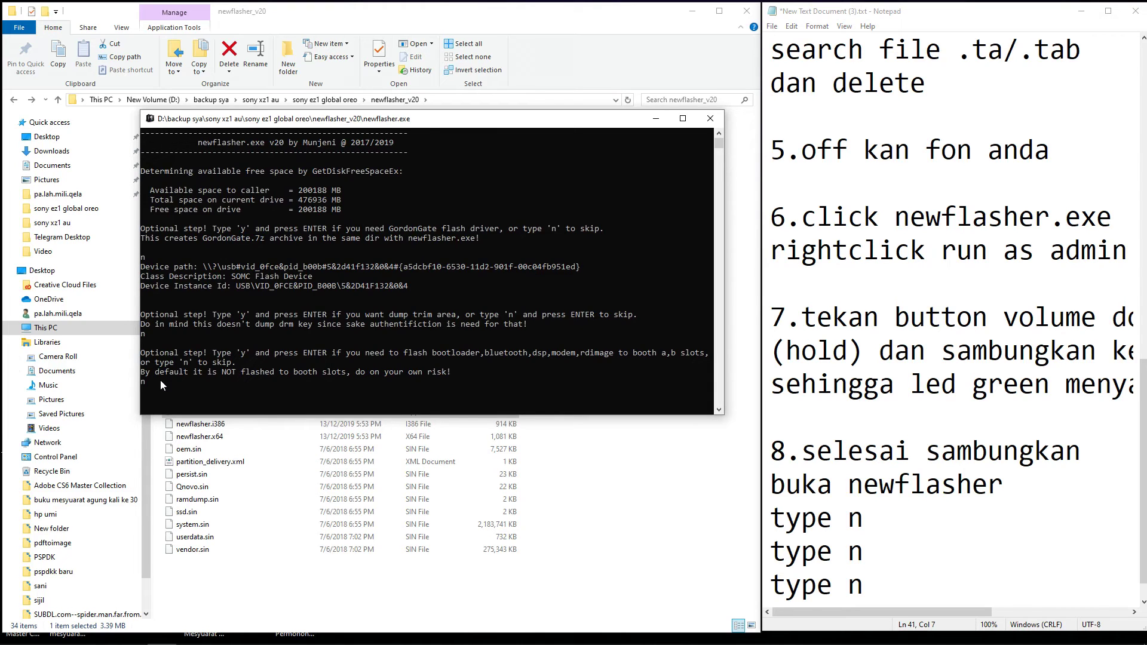
pyautogui.press('Return')
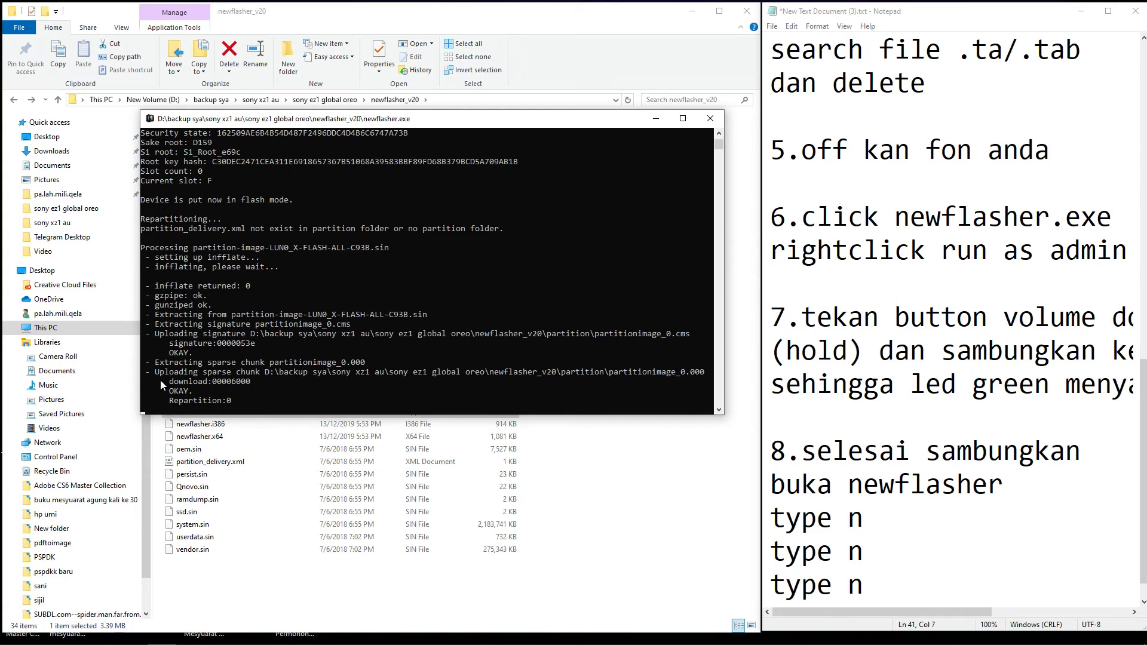